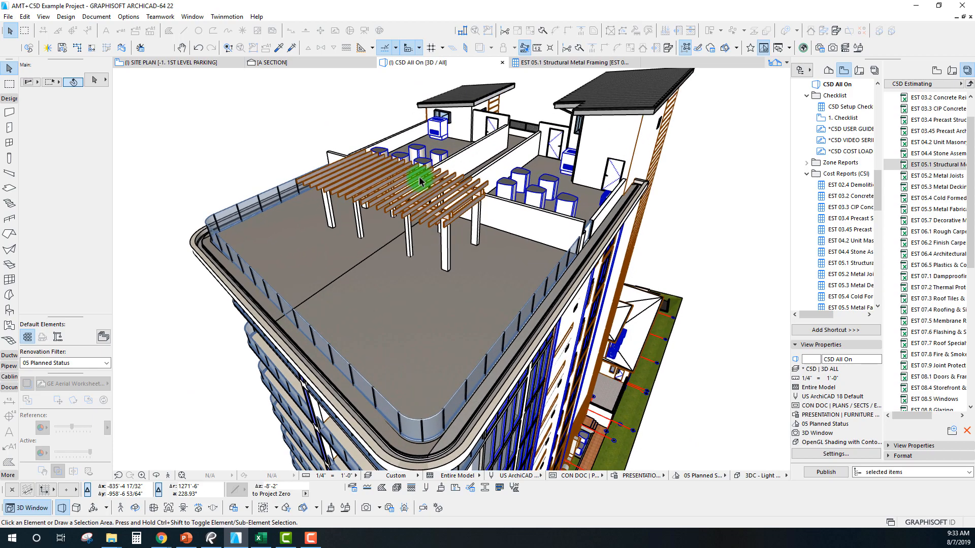
Step: Activate the Object tool and open its default settings
{"action": "middle_click_drag", "start_coordinate": [447, 247], "coordinate": [5, 111], "text": "shift"}
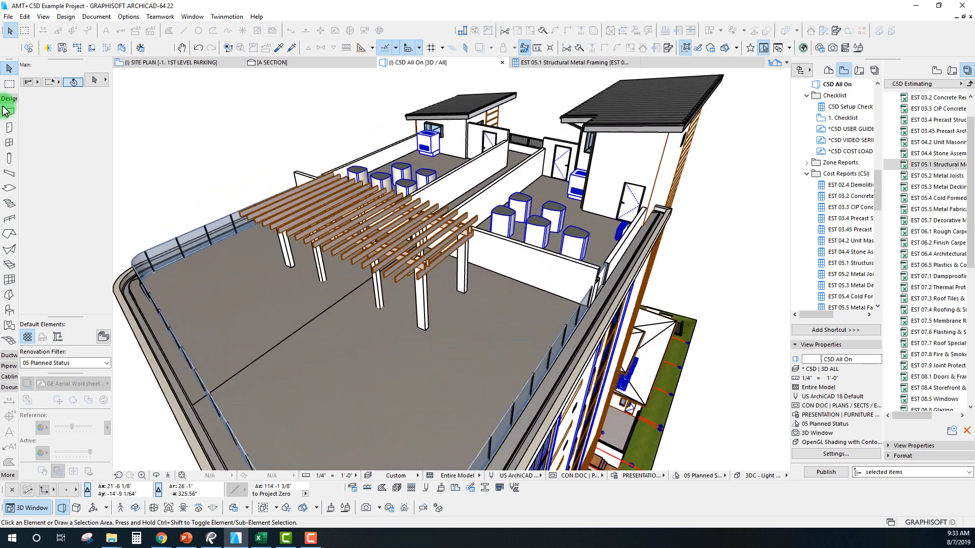
{"action": "left_click", "coordinate": [9, 310]}
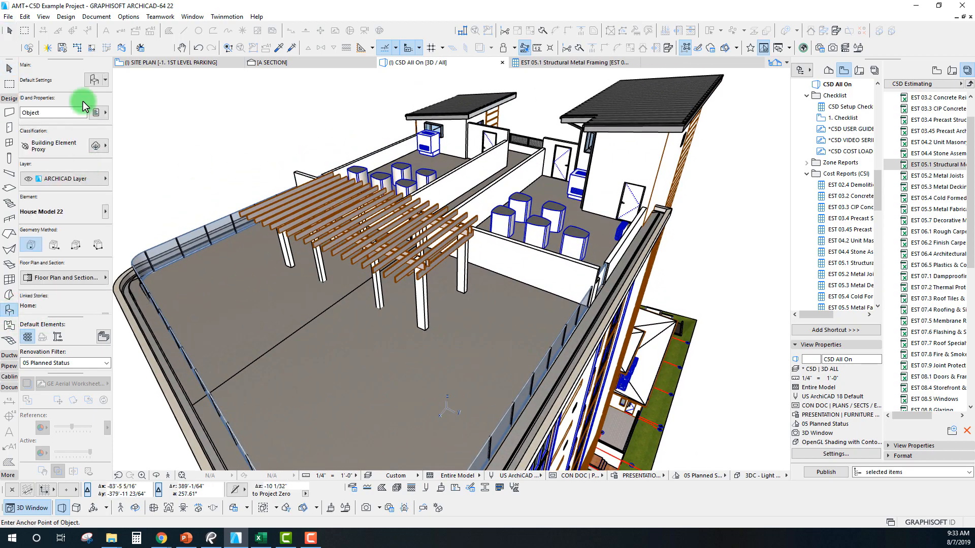
{"action": "key", "text": "ctrl+t"}
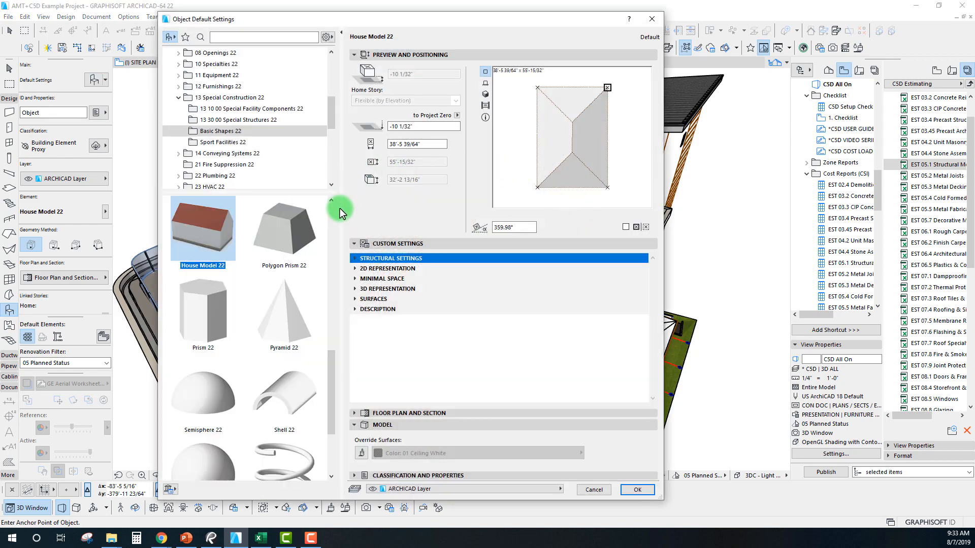
Step: Choose W Column 22 from the library's 05 Metals 22, Structural Metal Framing, Steel Columns 22 folder as the object
{"action": "scroll", "coordinate": [256, 125], "scroll_direction": "up", "scroll_amount": 4}
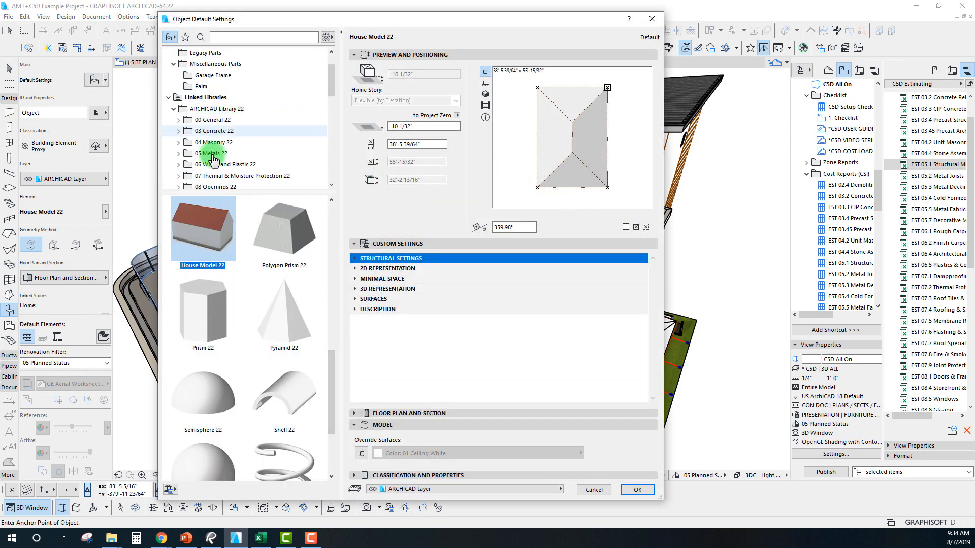
{"action": "left_click", "coordinate": [203, 153]}
{"action": "left_click", "coordinate": [176, 159]}
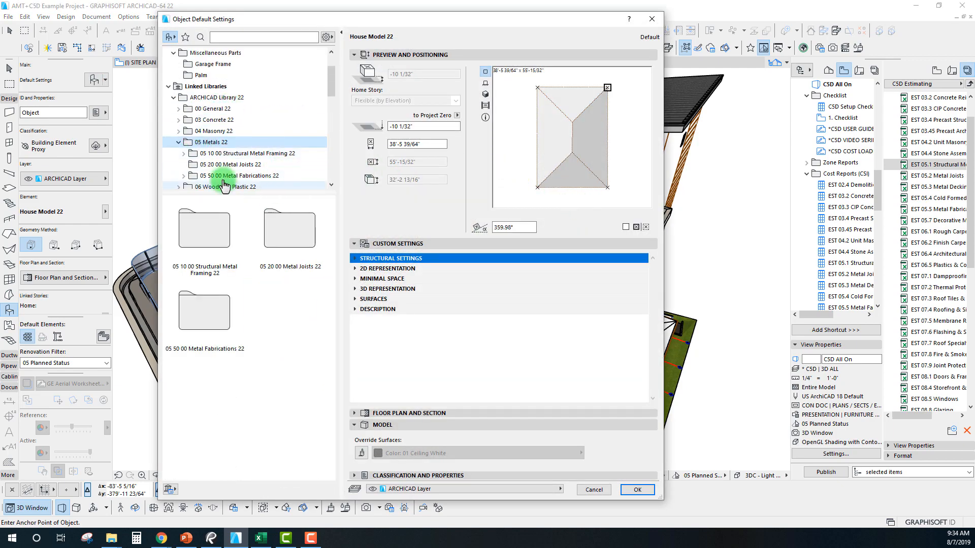
{"action": "left_click", "coordinate": [186, 157]}
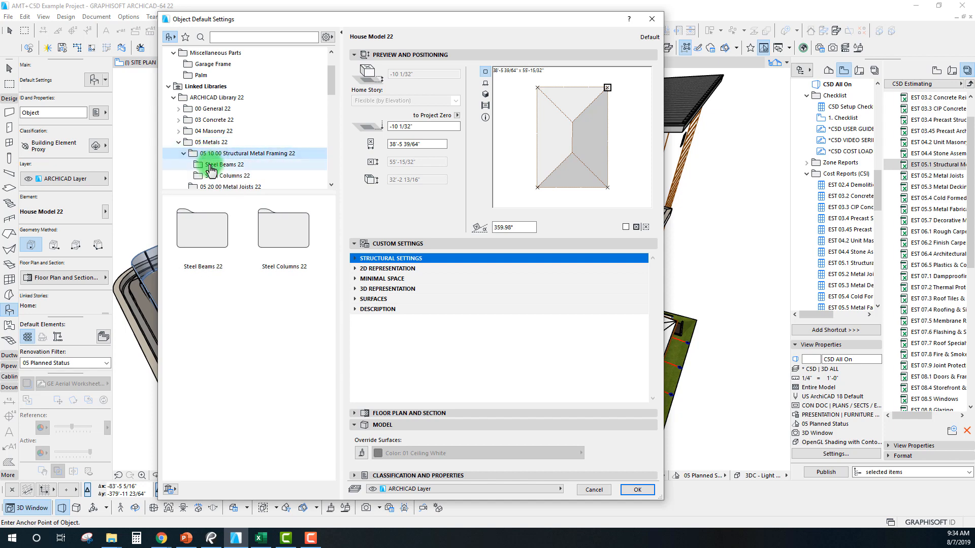
{"action": "left_click", "coordinate": [209, 165]}
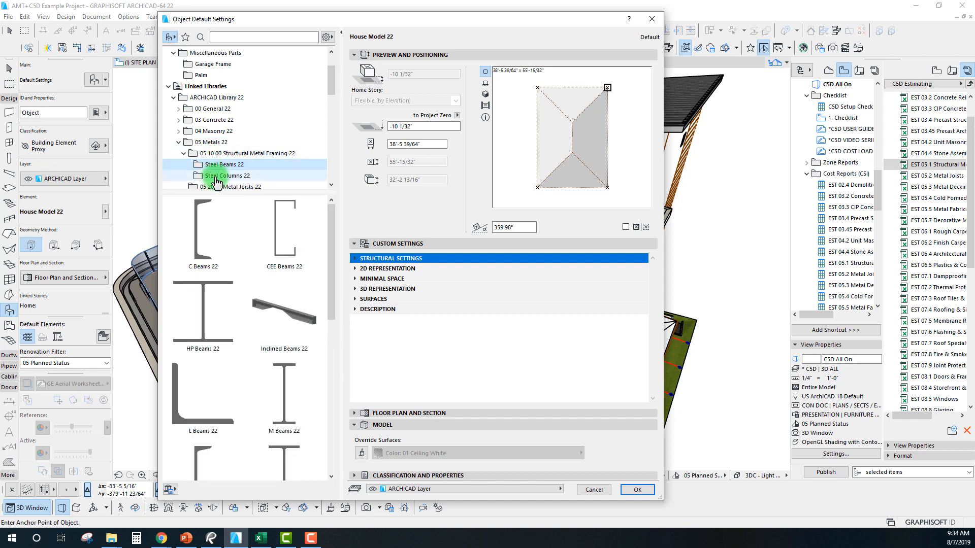
{"action": "left_click", "coordinate": [216, 178]}
{"action": "left_click_drag", "start_coordinate": [333, 253], "coordinate": [345, 409]}
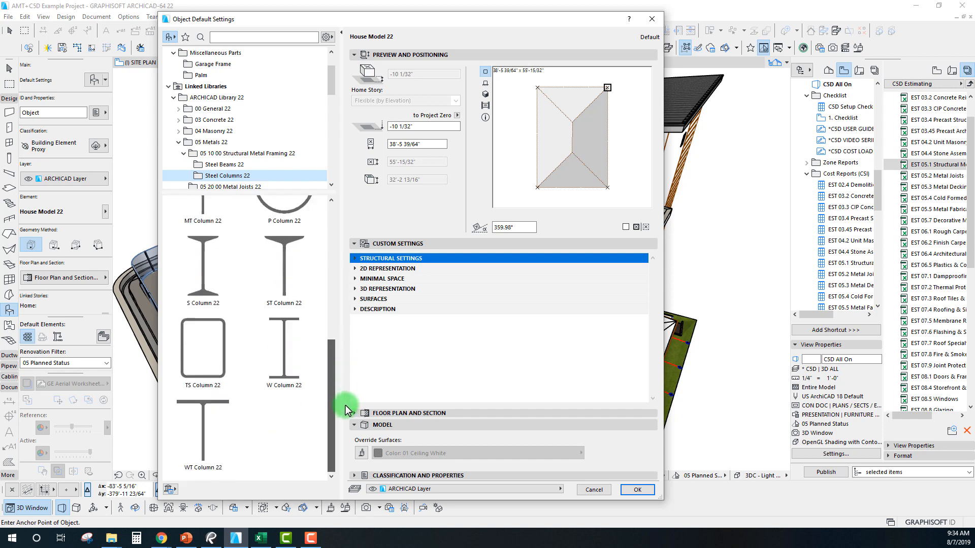
{"action": "left_click_drag", "start_coordinate": [343, 372], "coordinate": [330, 426]}
{"action": "left_click", "coordinate": [279, 339]}
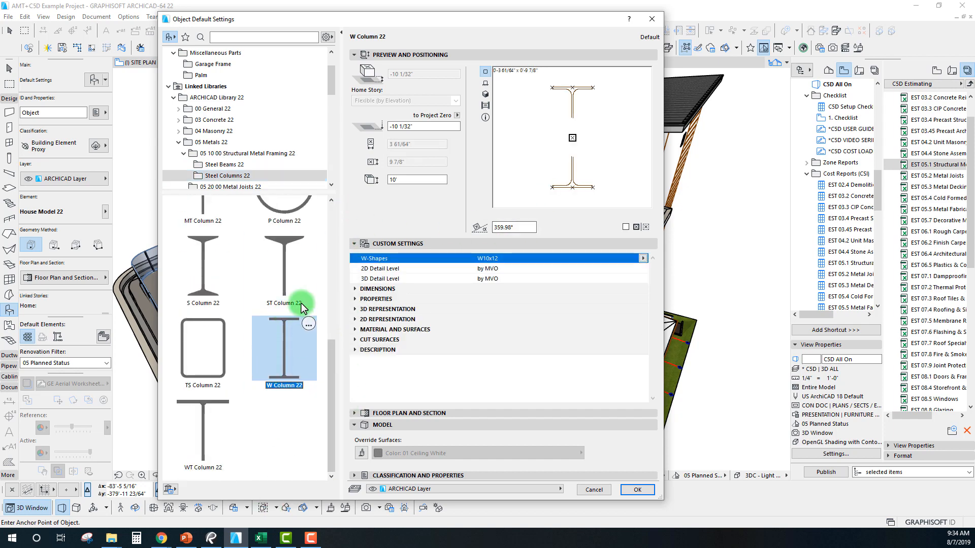
Step: Expand the classification and properties of the W column, enlarge the settings dialog and disable ARCHICAD Classification - 20
{"action": "left_click", "coordinate": [355, 476]}
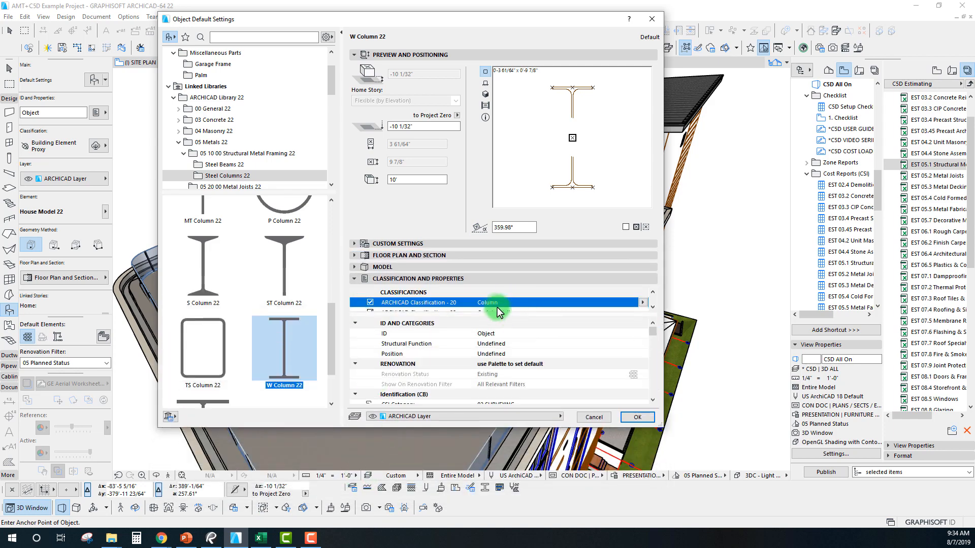
{"action": "scroll", "coordinate": [497, 310], "scroll_direction": "down", "scroll_amount": 1}
{"action": "left_click_drag", "start_coordinate": [659, 425], "coordinate": [705, 484]}
{"action": "left_click", "coordinate": [500, 335]}
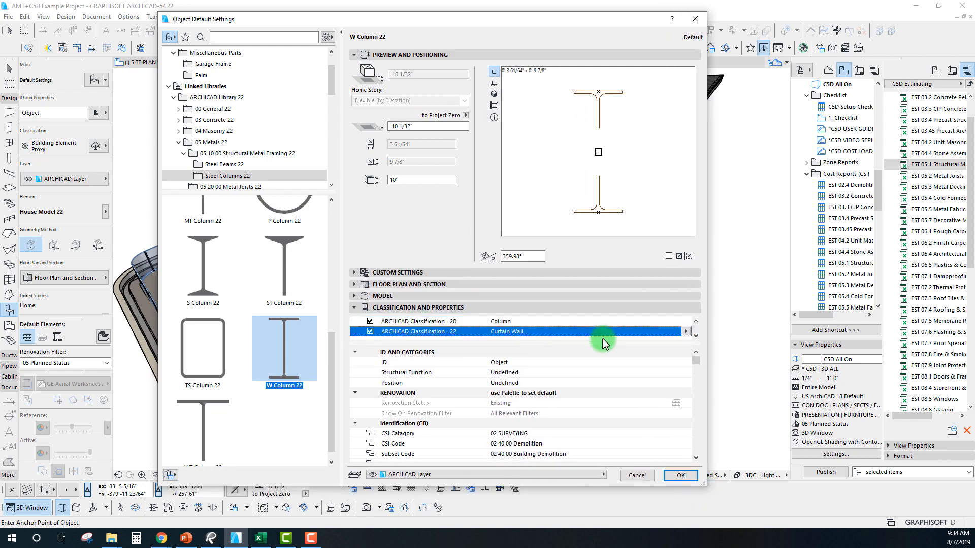
{"action": "left_click", "coordinate": [686, 331]}
{"action": "left_click", "coordinate": [727, 371]}
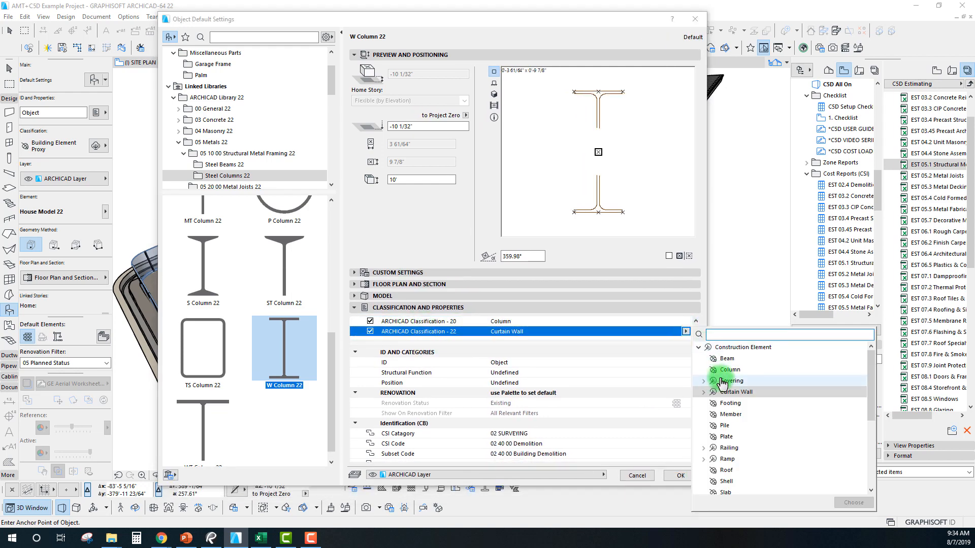
{"action": "left_click", "coordinate": [370, 322]}
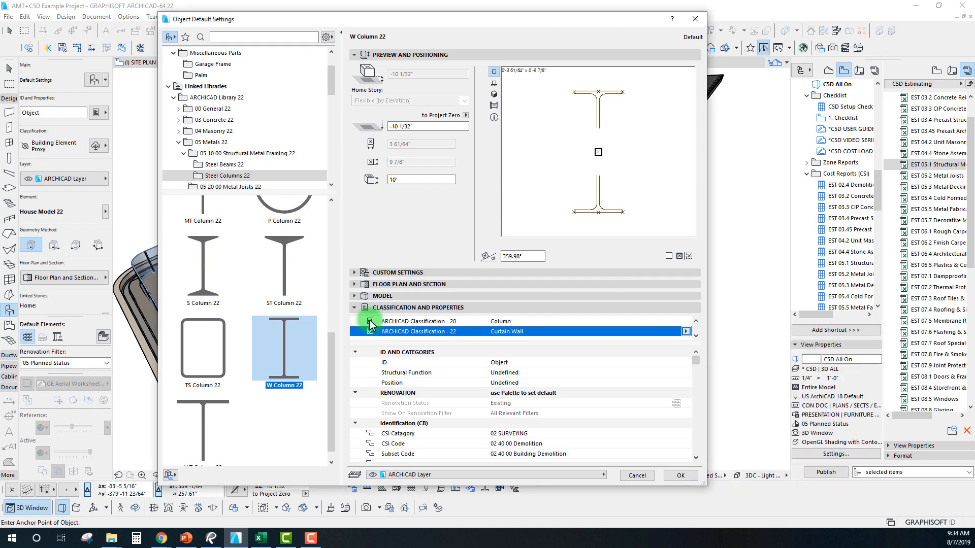
Step: Set the column's CSI category to 05 METALS and its CSI code to 05 10 00 Structural Metal Framing
{"action": "scroll", "coordinate": [457, 414], "scroll_direction": "down", "scroll_amount": 2}
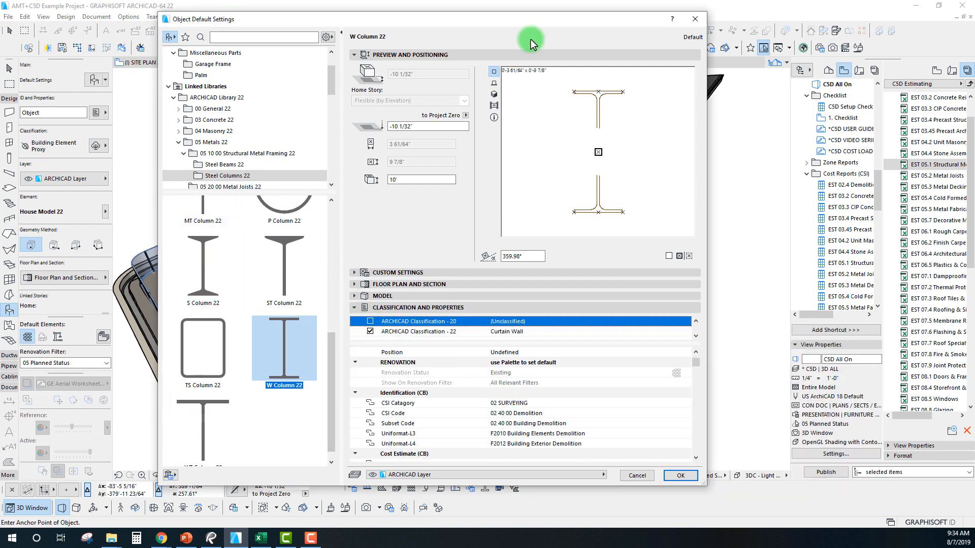
{"action": "left_click_drag", "start_coordinate": [385, 23], "coordinate": [366, 18]}
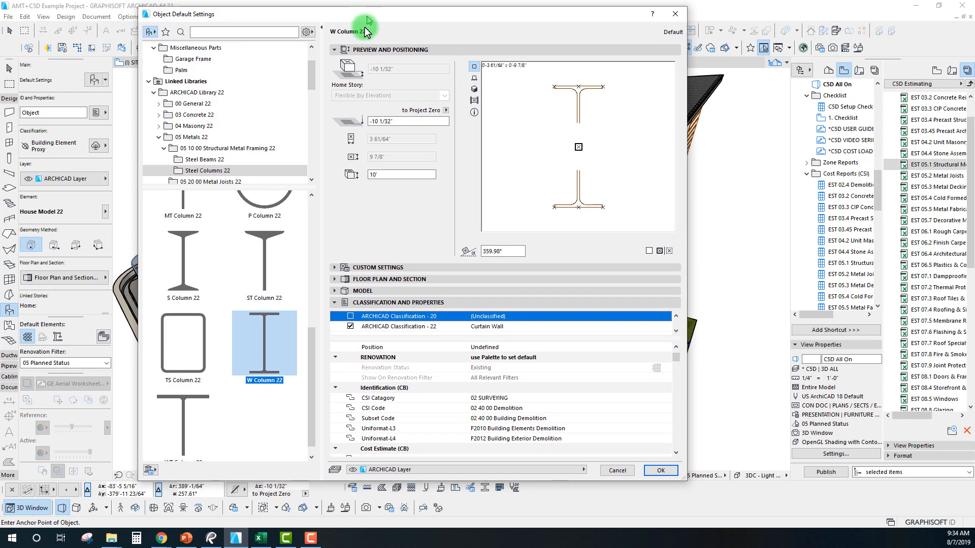
{"action": "left_click", "coordinate": [553, 400]}
{"action": "left_click", "coordinate": [666, 398]}
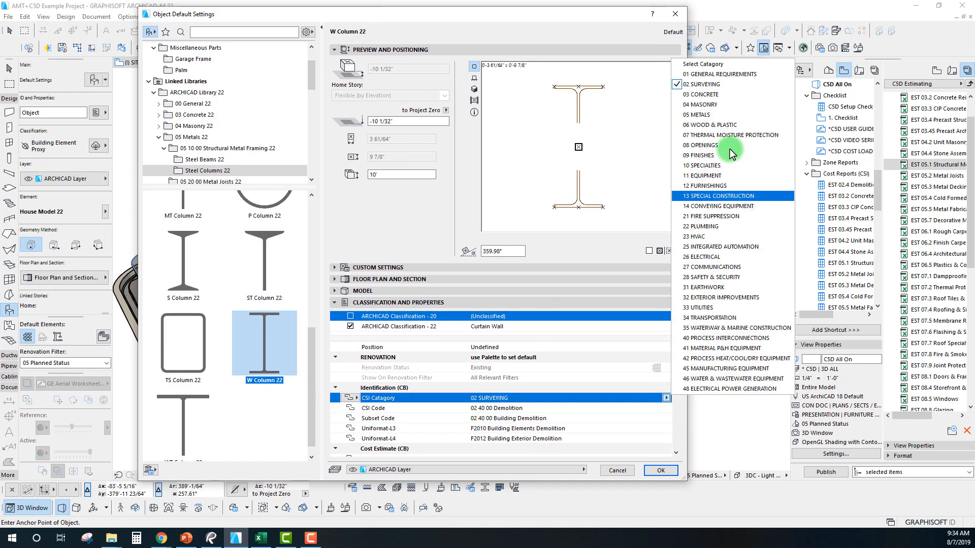
{"action": "left_click", "coordinate": [715, 113]}
{"action": "left_click", "coordinate": [663, 408]}
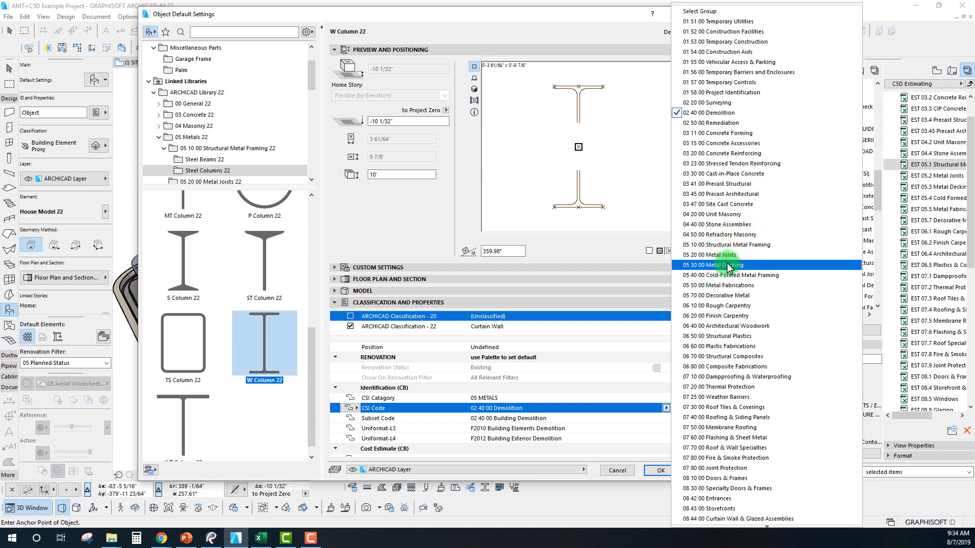
{"action": "left_click", "coordinate": [726, 246]}
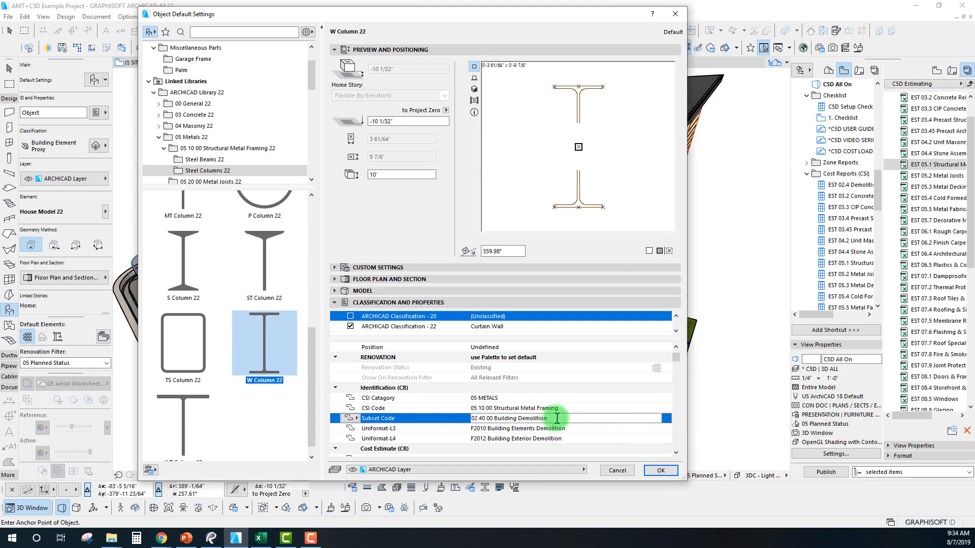
Step: Replace the column's Subset Code with 05 10 10 Steel Columns
{"action": "left_click", "coordinate": [521, 418]}
{"action": "key", "text": "BackSpace"}
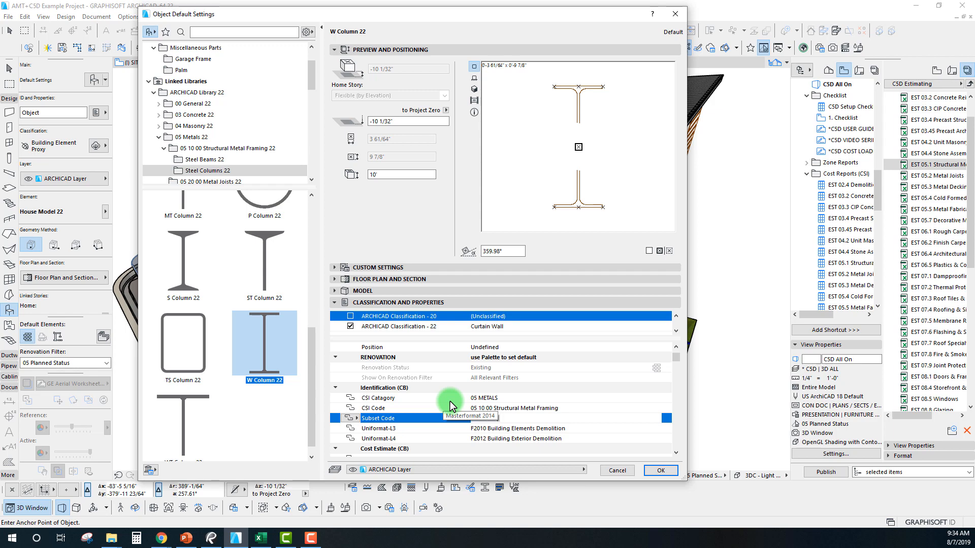
{"action": "type", "text": "05 10 10 Steel Columns"}
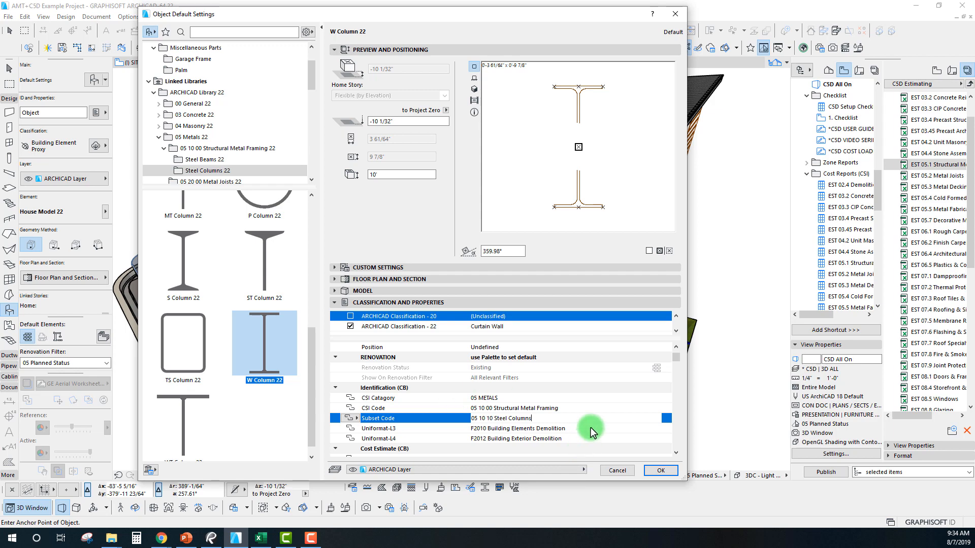
Step: Set the column's Uniformat-L3 property to B1010 Floor Construction
{"action": "left_click", "coordinate": [591, 431]}
{"action": "left_click", "coordinate": [666, 430]}
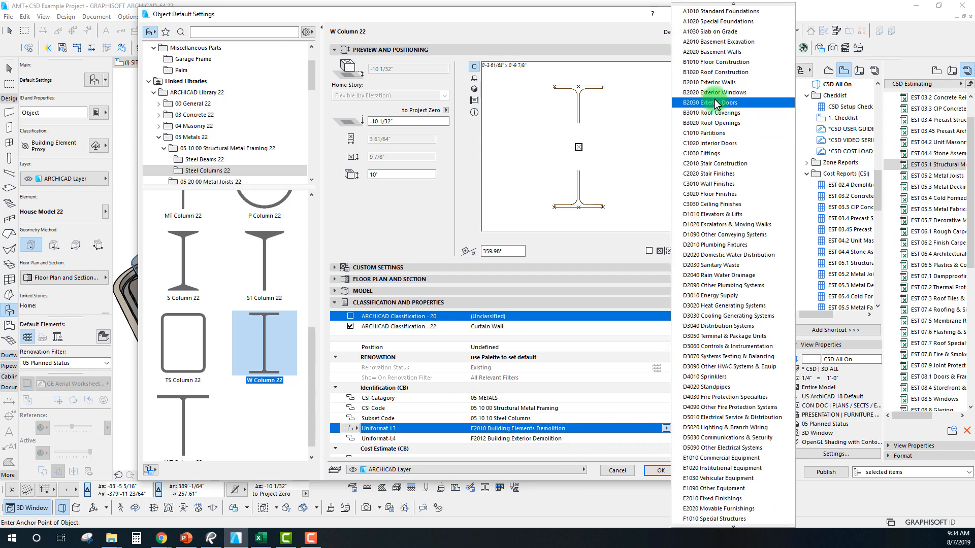
{"action": "scroll", "coordinate": [732, 81], "scroll_direction": "up", "scroll_amount": 2}
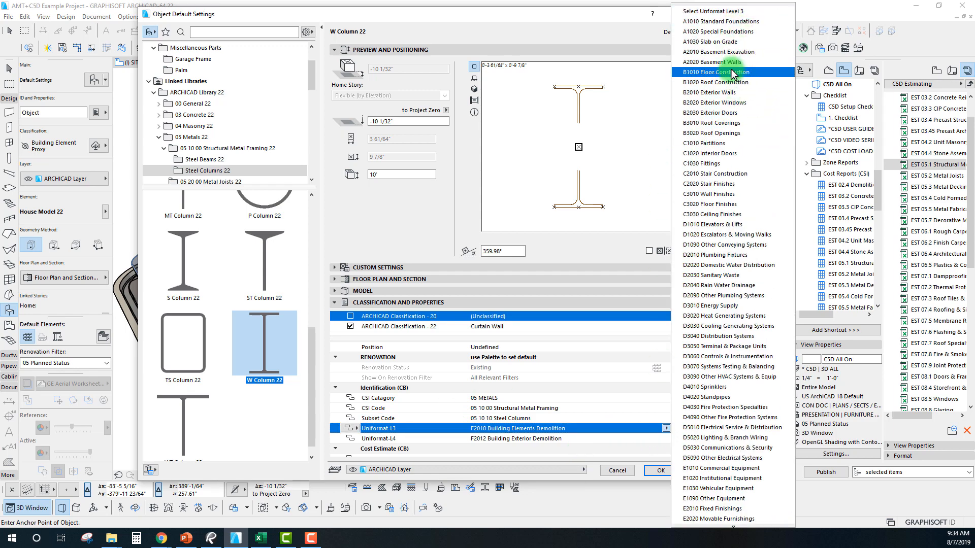
{"action": "left_click", "coordinate": [732, 74]}
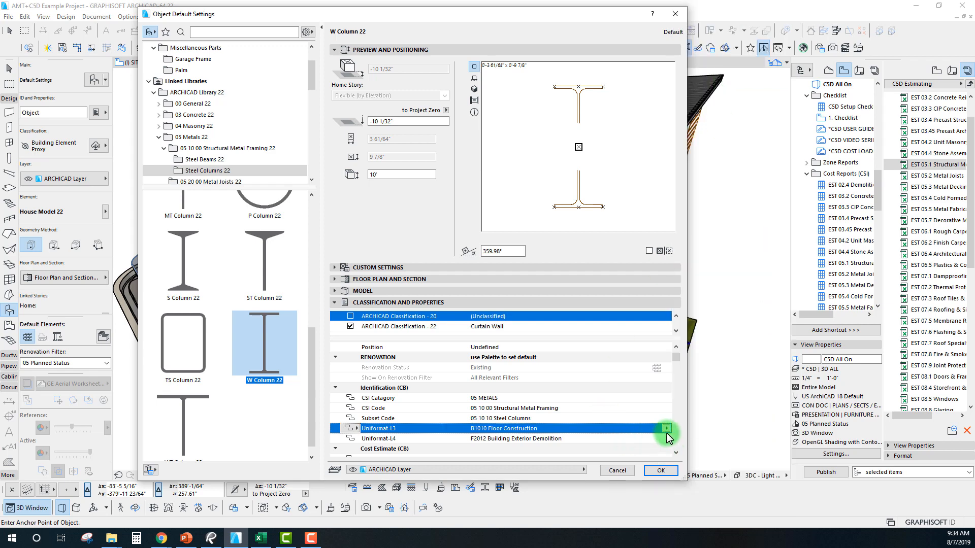
{"action": "left_click", "coordinate": [667, 430]}
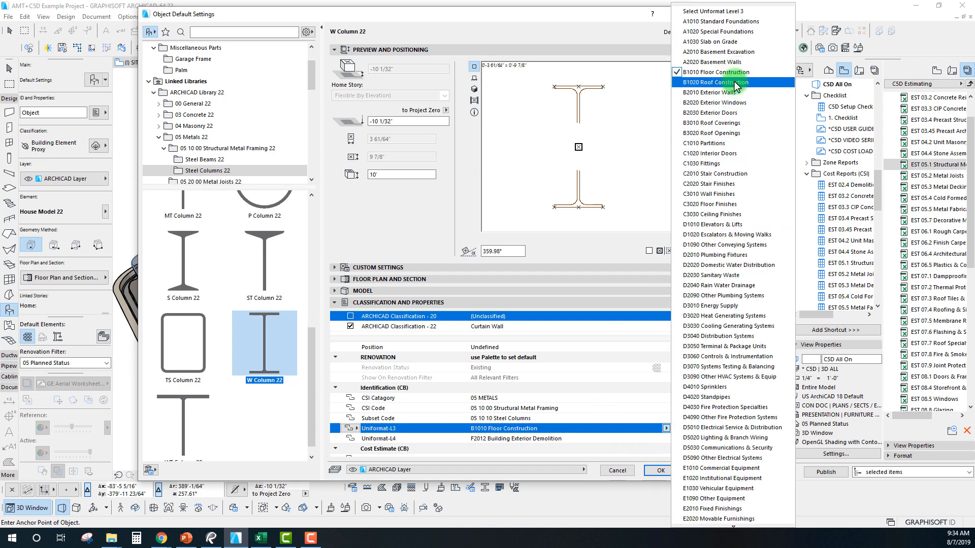
Step: Set the column's Uniformat-L4 property to B1012 Upper Floor Construction
{"action": "left_click", "coordinate": [666, 440]}
{"action": "left_click", "coordinate": [666, 439]}
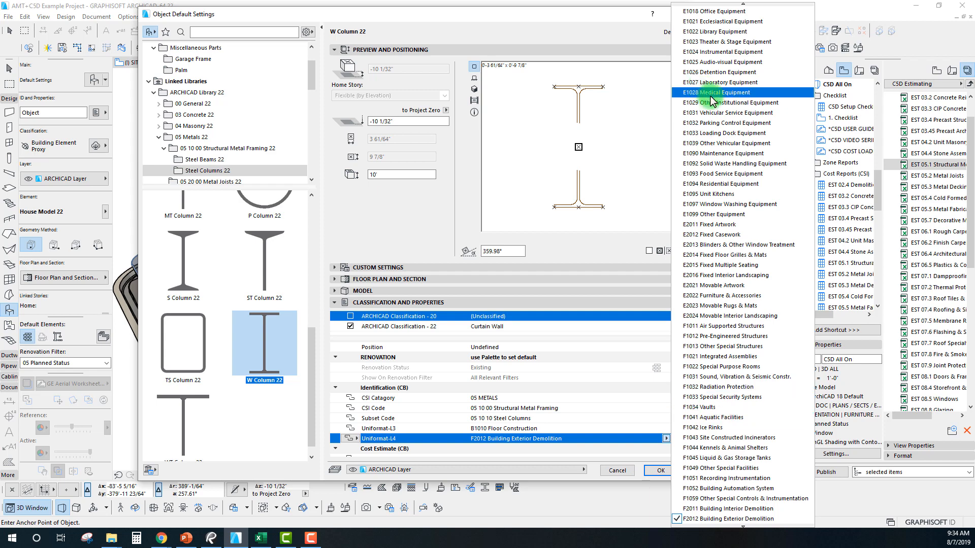
{"action": "mouse_move", "coordinate": [731, 4]}
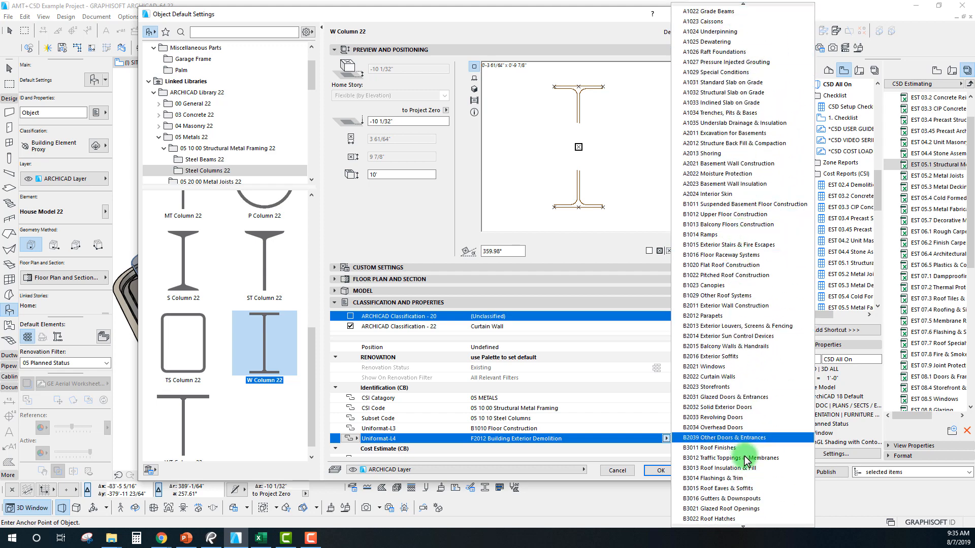
{"action": "left_click", "coordinate": [588, 375]}
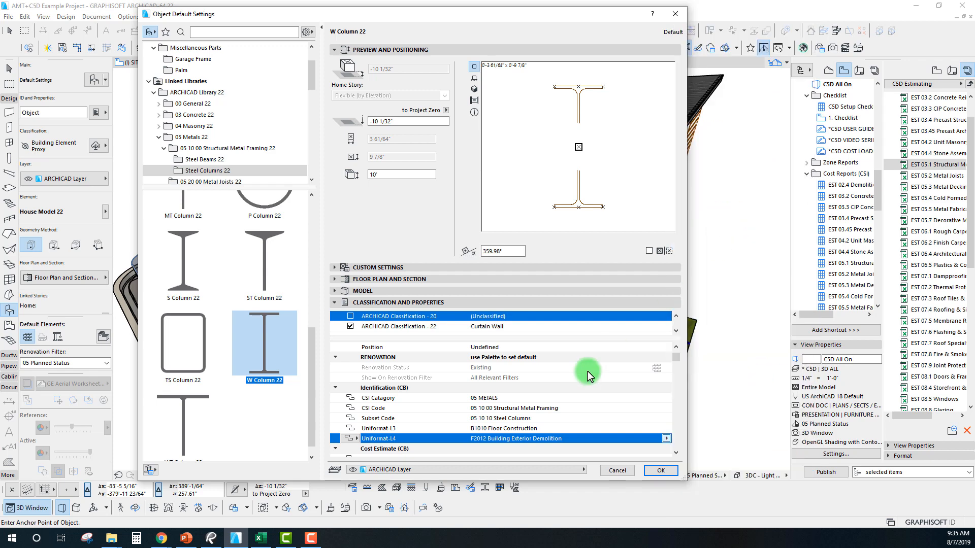
Step: In the Cost Estimate (CB) properties, set the column's unit to TON and its unit cost to 3500
{"action": "scroll", "coordinate": [487, 386], "scroll_direction": "down", "scroll_amount": 3}
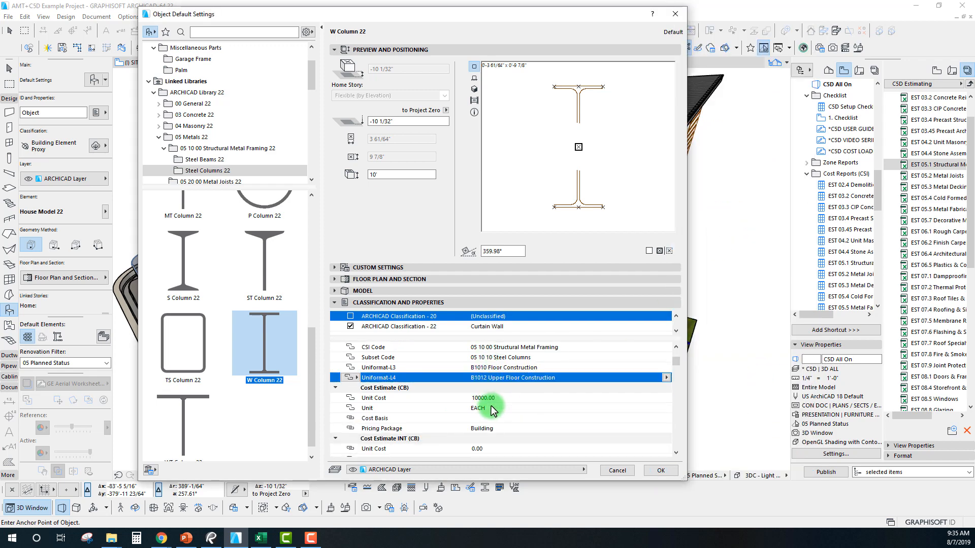
{"action": "left_click", "coordinate": [493, 408]}
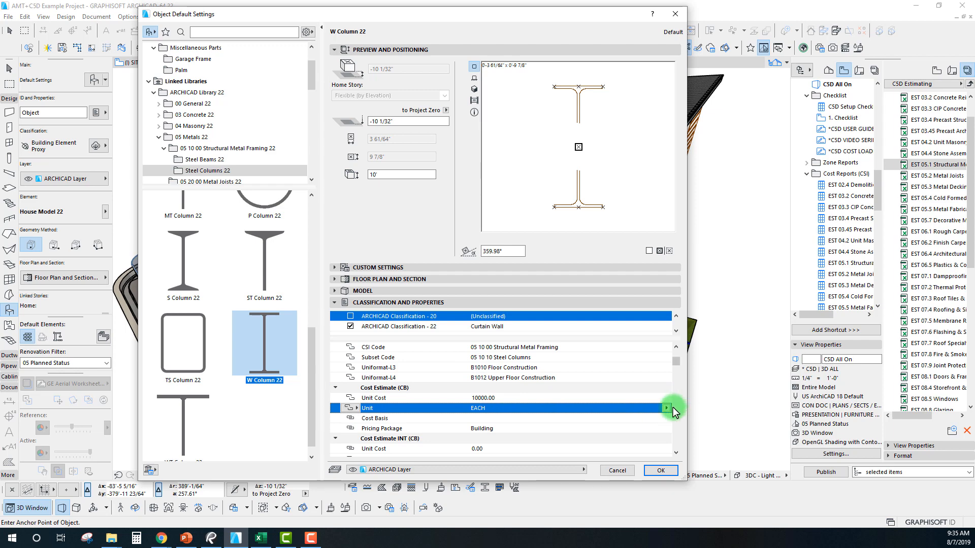
{"action": "left_click", "coordinate": [667, 409]}
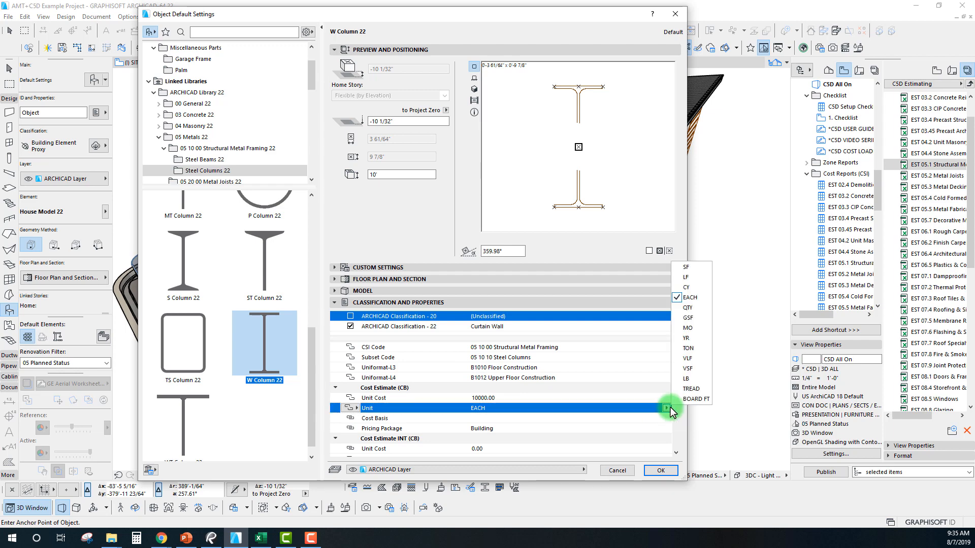
{"action": "left_click", "coordinate": [700, 350]}
{"action": "left_click", "coordinate": [504, 397]}
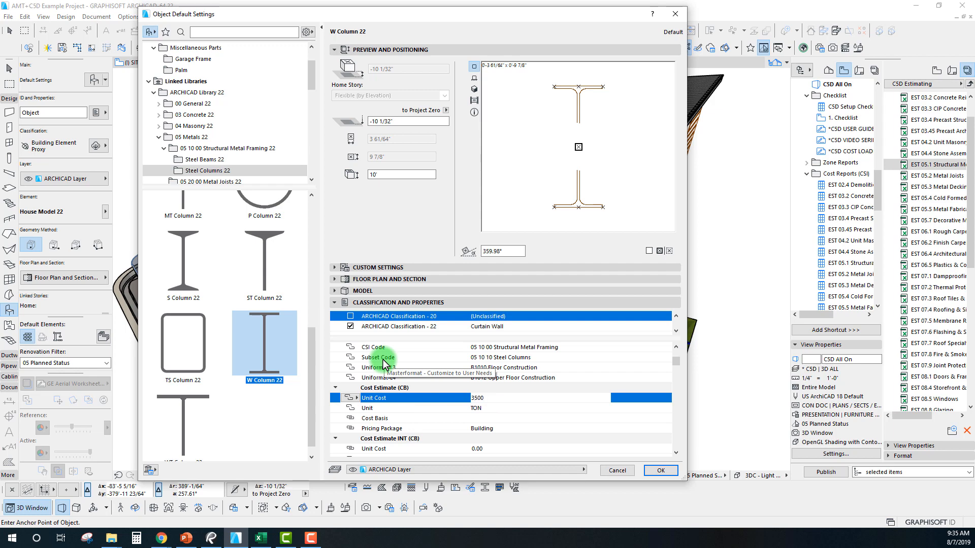
{"action": "left_click", "coordinate": [487, 405]}
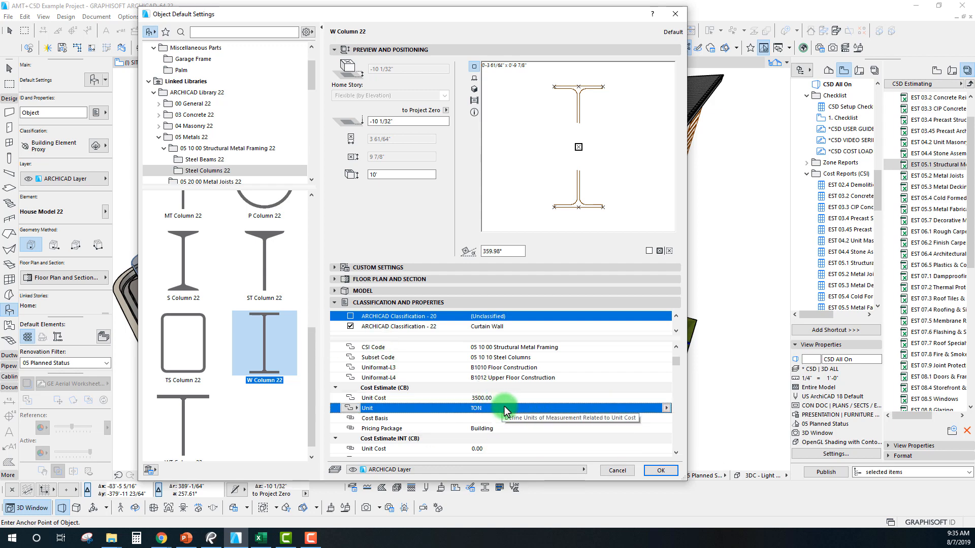
Step: Collapse the Cost Estimate INT (CB), Cost Factors (CB) and Detailed Estimate (CB) property groups
{"action": "scroll", "coordinate": [502, 406], "scroll_direction": "down", "scroll_amount": 1}
{"action": "scroll", "coordinate": [502, 407], "scroll_direction": "down", "scroll_amount": 1}
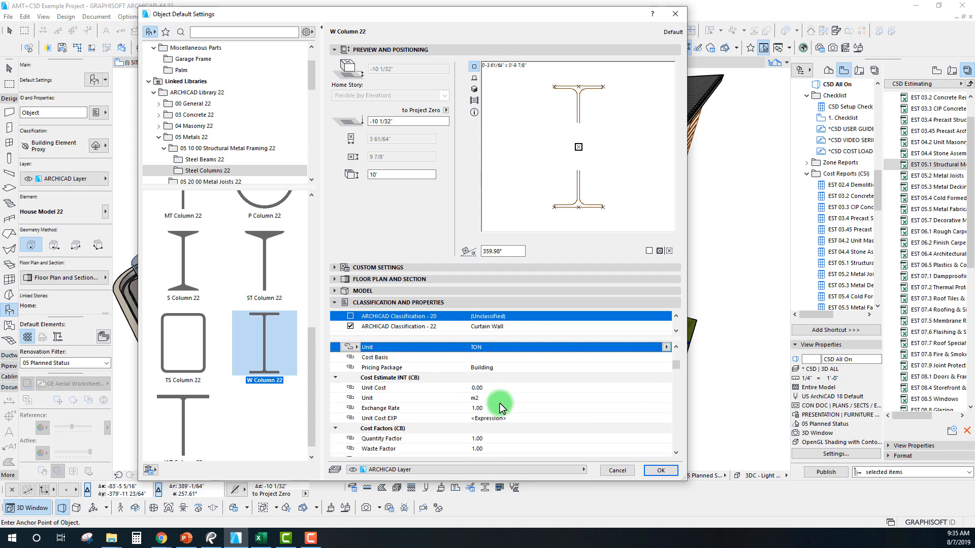
{"action": "left_click", "coordinate": [334, 377]}
{"action": "left_click", "coordinate": [335, 389]}
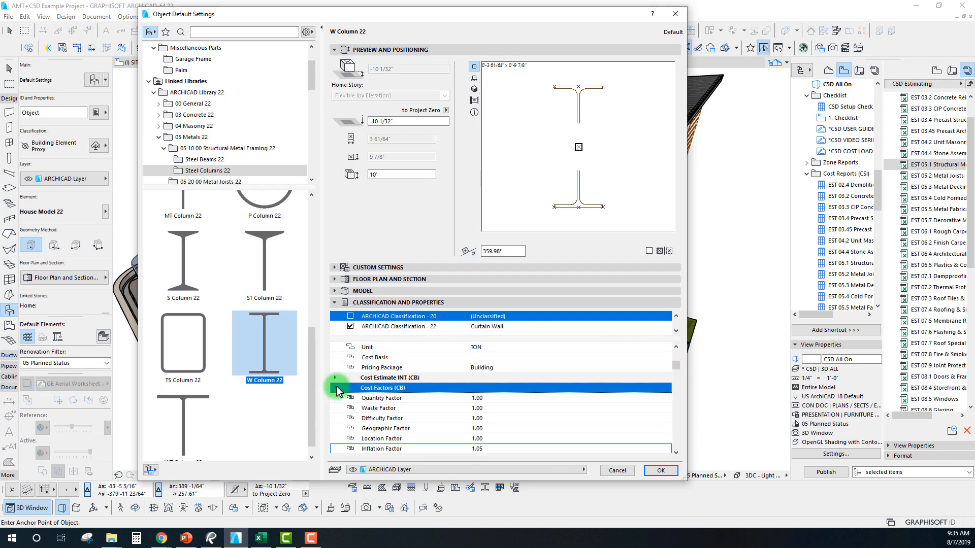
{"action": "scroll", "coordinate": [432, 399], "scroll_direction": "down", "scroll_amount": 3}
{"action": "scroll", "coordinate": [347, 380], "scroll_direction": "up", "scroll_amount": 2}
{"action": "left_click", "coordinate": [336, 368]}
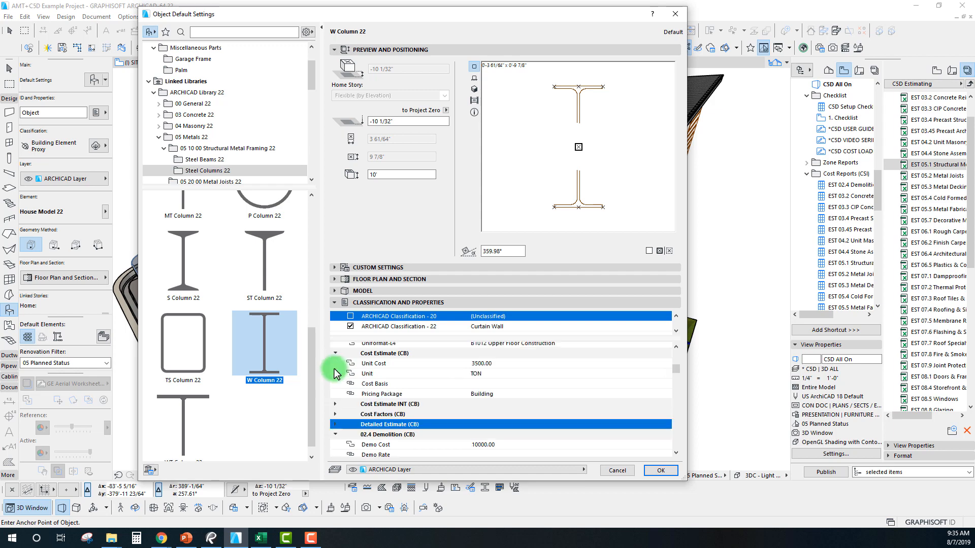
Step: Collapse the 02.4 Demolition (CB) and 07.0 Thermal & Moisture Composites (CB) property groups and accept the column's default settings
{"action": "left_click", "coordinate": [335, 379]}
{"action": "left_click", "coordinate": [336, 389]}
{"action": "left_click", "coordinate": [335, 389]}
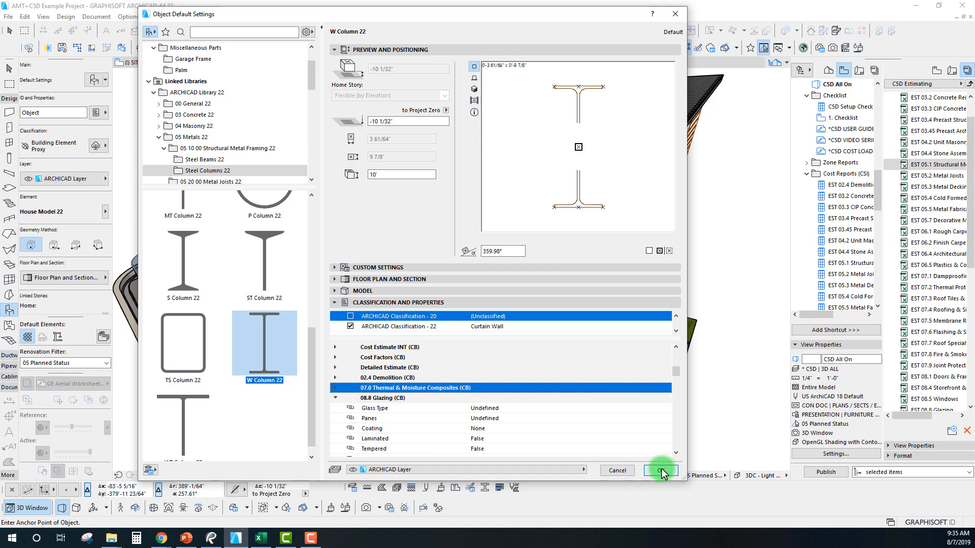
{"action": "left_click", "coordinate": [446, 368]}
{"action": "left_click", "coordinate": [661, 470]}
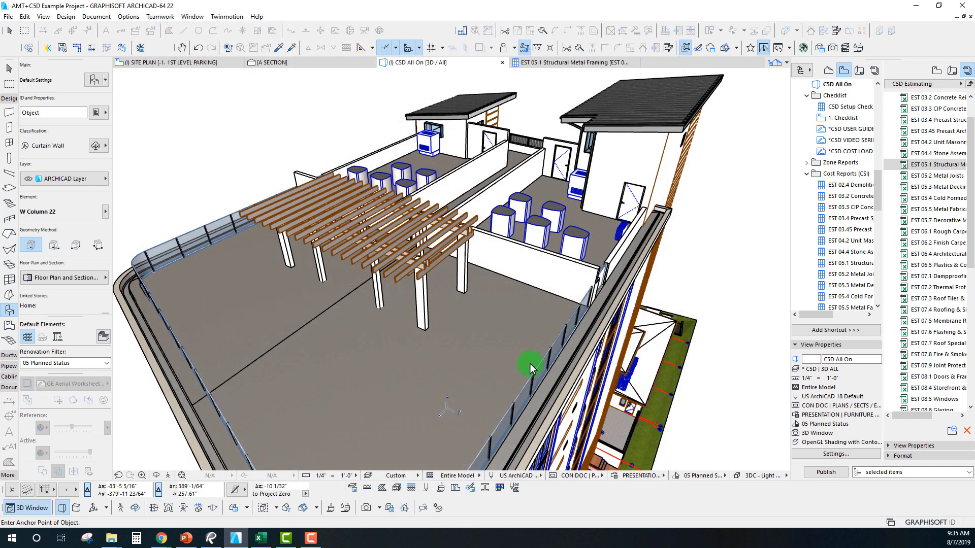
Step: Place the W column on the brick paving in front of the entrance stairs and select it
{"action": "middle_click_drag", "start_coordinate": [455, 340], "coordinate": [445, 320]}
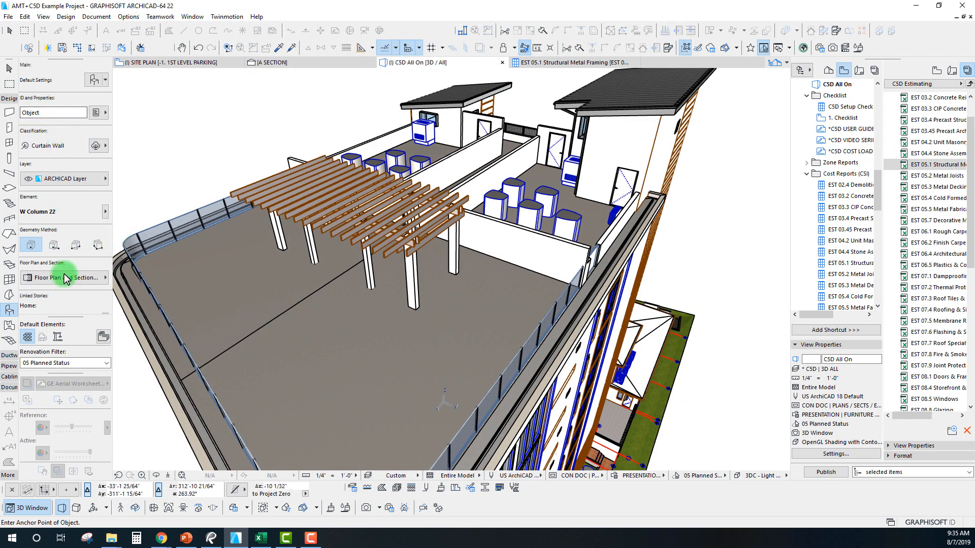
{"action": "scroll", "coordinate": [65, 279], "scroll_direction": "down", "scroll_amount": 5}
{"action": "scroll", "coordinate": [618, 366], "scroll_direction": "down", "scroll_amount": 5}
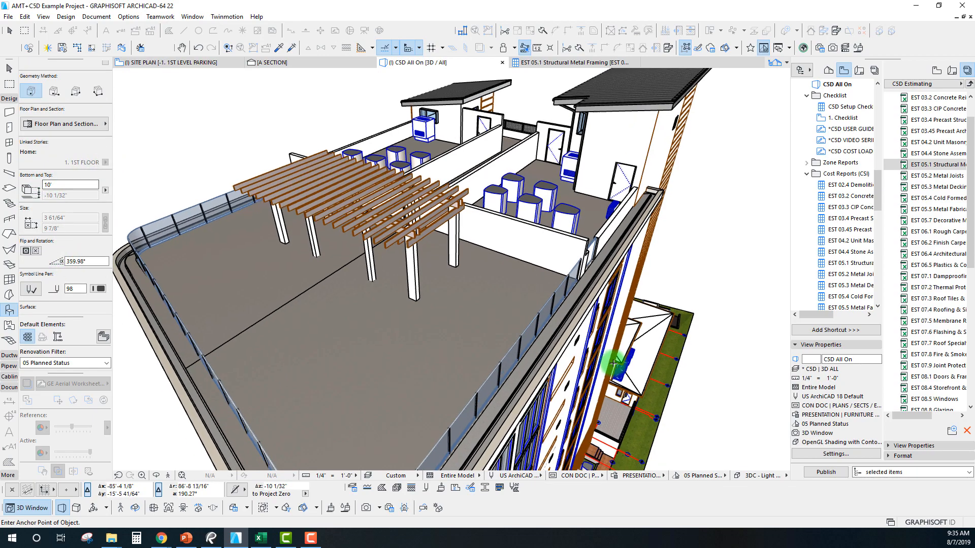
{"action": "middle_click_drag", "start_coordinate": [604, 437], "coordinate": [512, 348]}
{"action": "scroll", "coordinate": [512, 347], "scroll_direction": "up", "scroll_amount": 10}
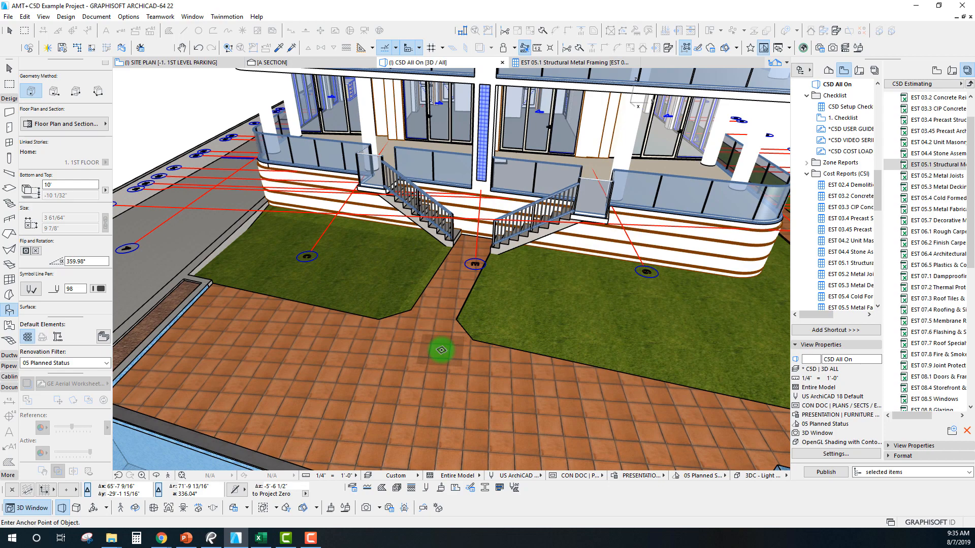
{"action": "left_click", "coordinate": [441, 351]}
{"action": "scroll", "coordinate": [441, 347], "scroll_direction": "down", "scroll_amount": 3}
{"action": "middle_click_drag", "start_coordinate": [441, 326], "coordinate": [425, 313], "text": "shift"}
{"action": "left_click", "coordinate": [424, 309]}
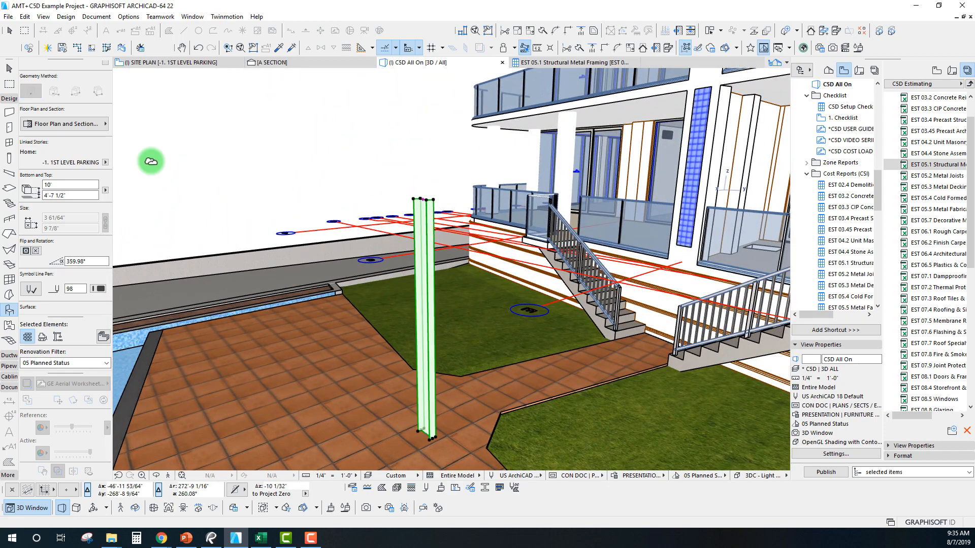
Step: Try toggling the surface override of the selected column
{"action": "scroll", "coordinate": [85, 211], "scroll_direction": "down", "scroll_amount": 1}
{"action": "left_click", "coordinate": [71, 270]}
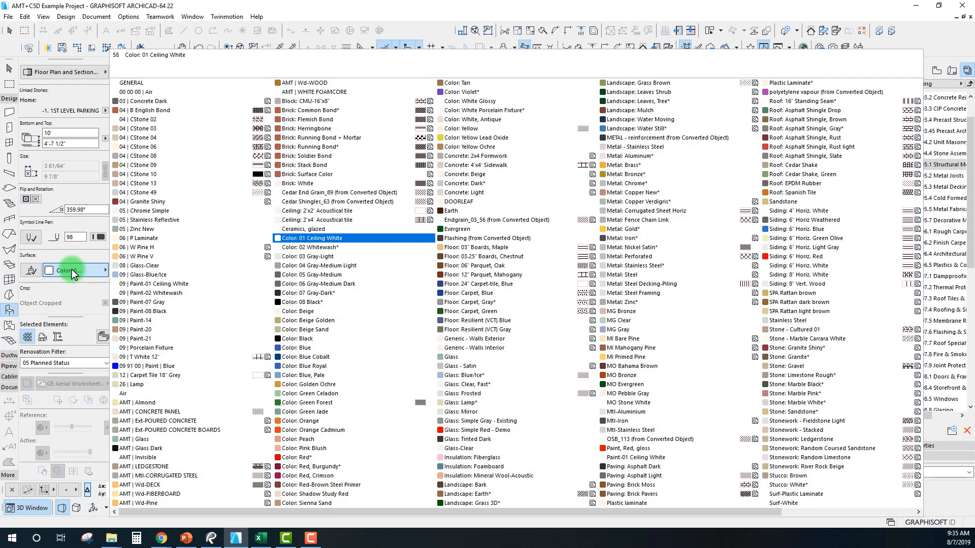
{"action": "left_click", "coordinate": [27, 273]}
{"action": "left_click", "coordinate": [31, 273]}
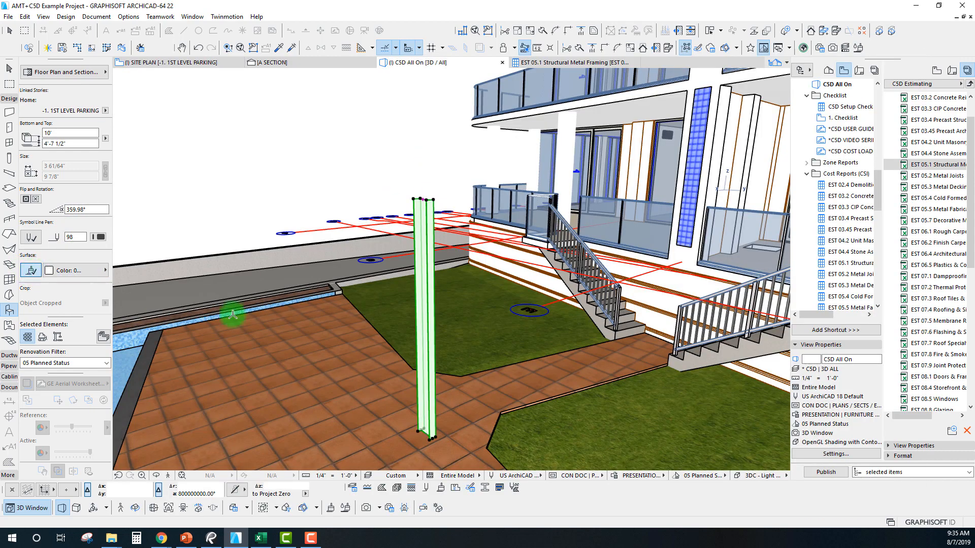
{"action": "scroll", "coordinate": [51, 200], "scroll_direction": "up", "scroll_amount": 4}
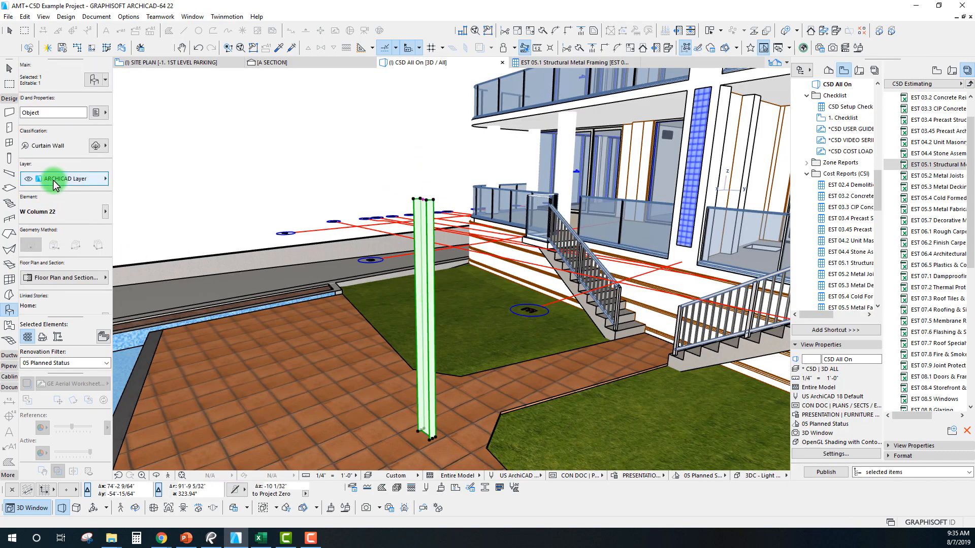
Step: In the selected column's custom settings, set the building material to Metal: Iron
{"action": "key", "text": "ctrl+t"}
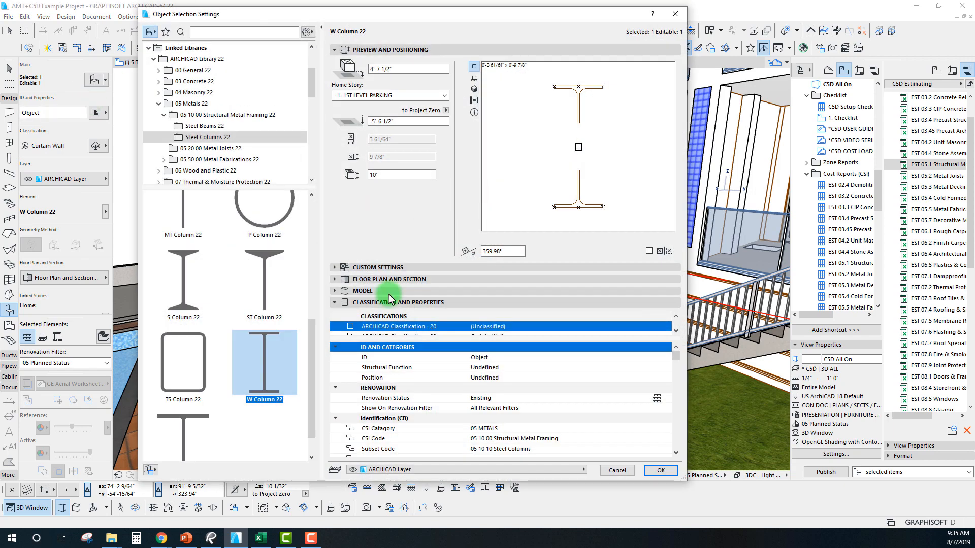
{"action": "left_click", "coordinate": [335, 303]}
{"action": "left_click", "coordinate": [334, 268]}
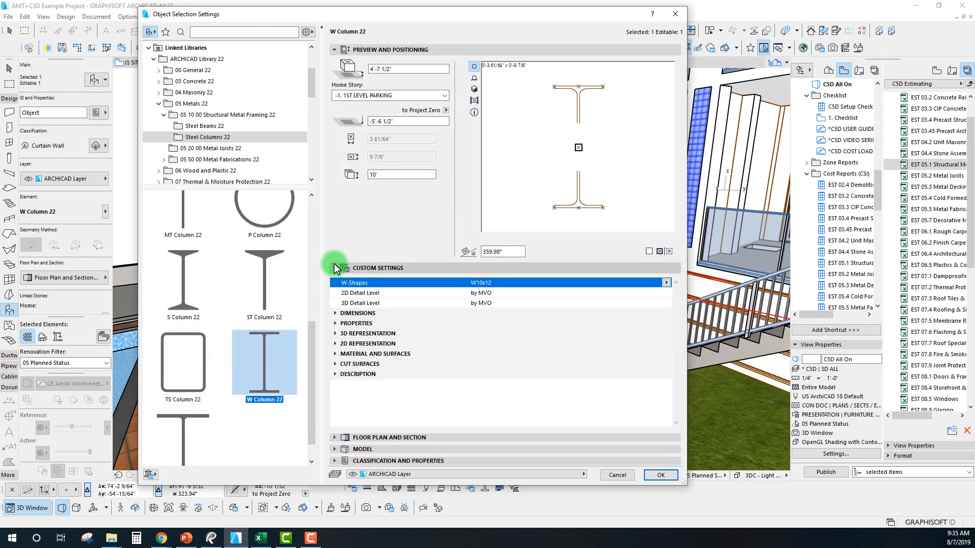
{"action": "left_click", "coordinate": [335, 357]}
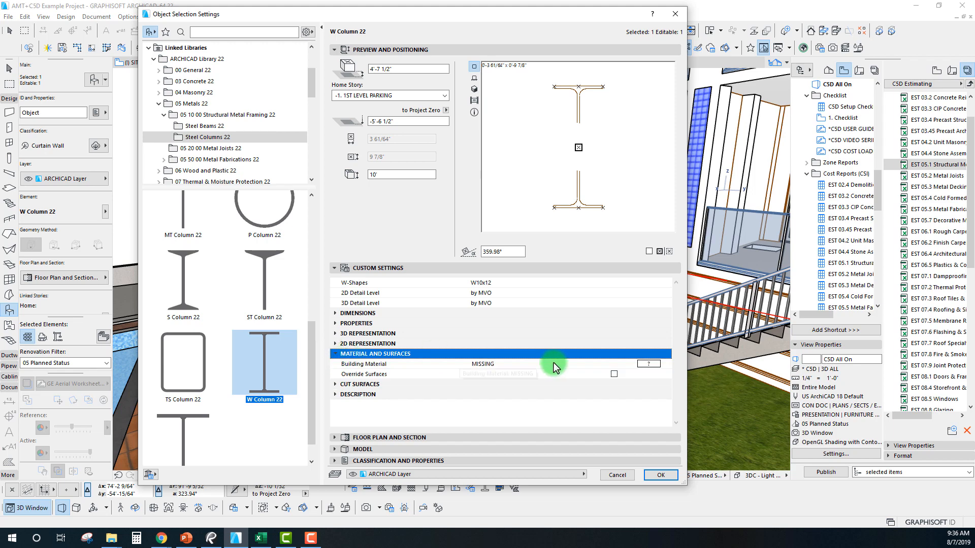
{"action": "left_click", "coordinate": [667, 365]}
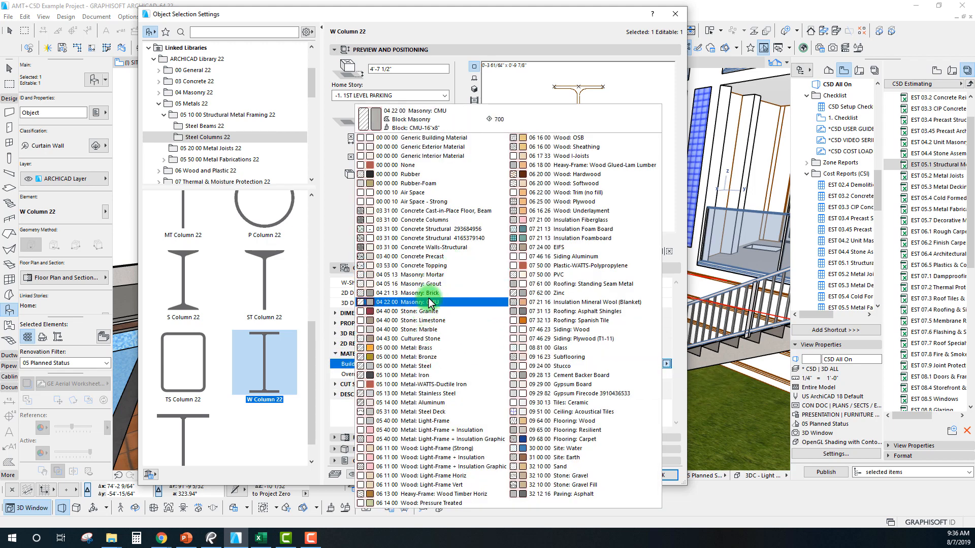
{"action": "left_click", "coordinate": [402, 375]}
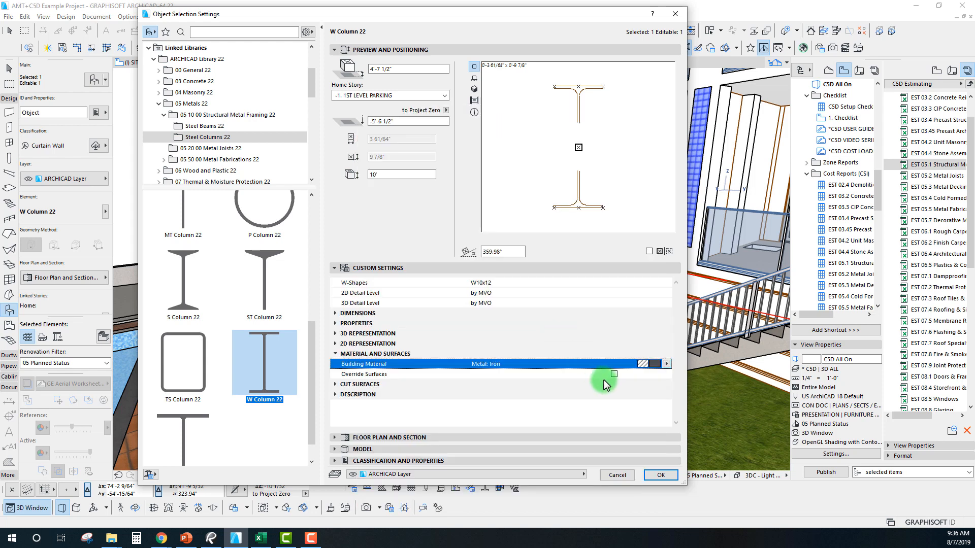
Step: Examine the column's 2D Representation and 3D Representation settings
{"action": "left_click", "coordinate": [335, 343]}
{"action": "scroll", "coordinate": [478, 375], "scroll_direction": "down", "scroll_amount": 2}
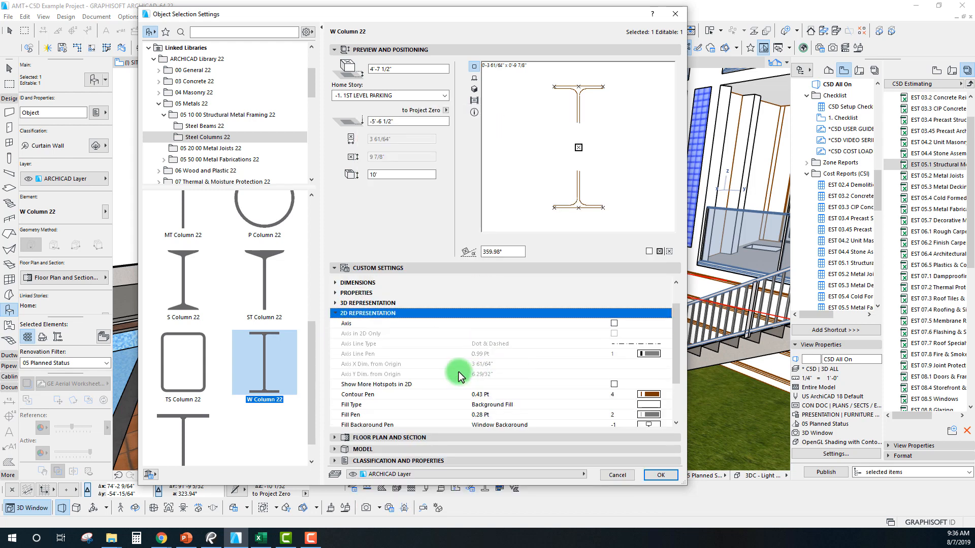
{"action": "scroll", "coordinate": [458, 371], "scroll_direction": "up", "scroll_amount": 2}
{"action": "left_click", "coordinate": [335, 344]}
{"action": "left_click", "coordinate": [335, 334]}
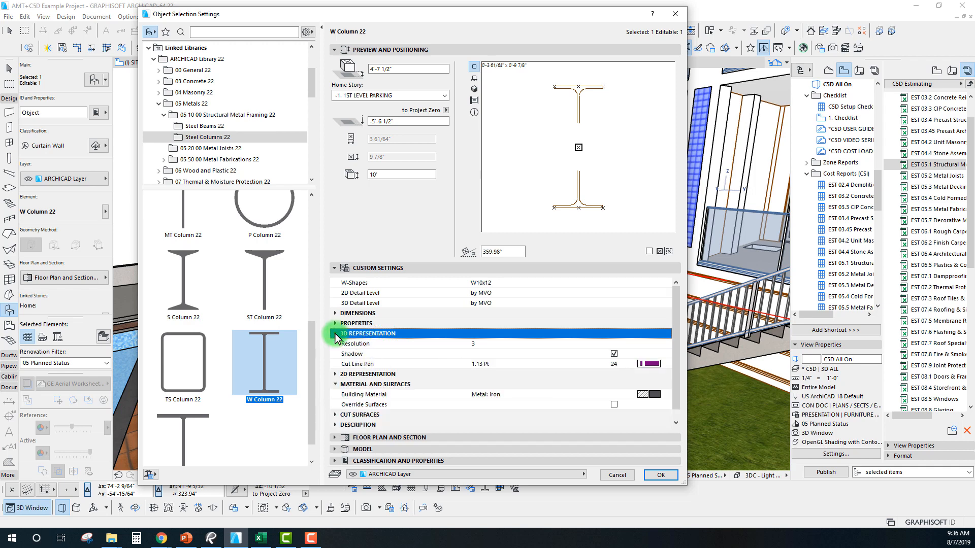
{"action": "left_click", "coordinate": [335, 333]}
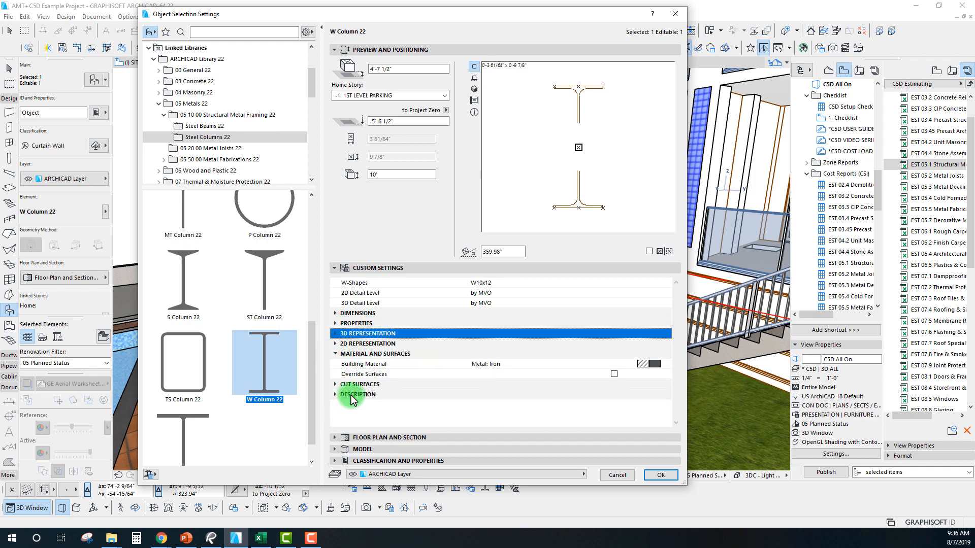
Step: Turn off the column's surface override in its model settings, apply the settings and deselect the column
{"action": "left_click", "coordinate": [335, 449]}
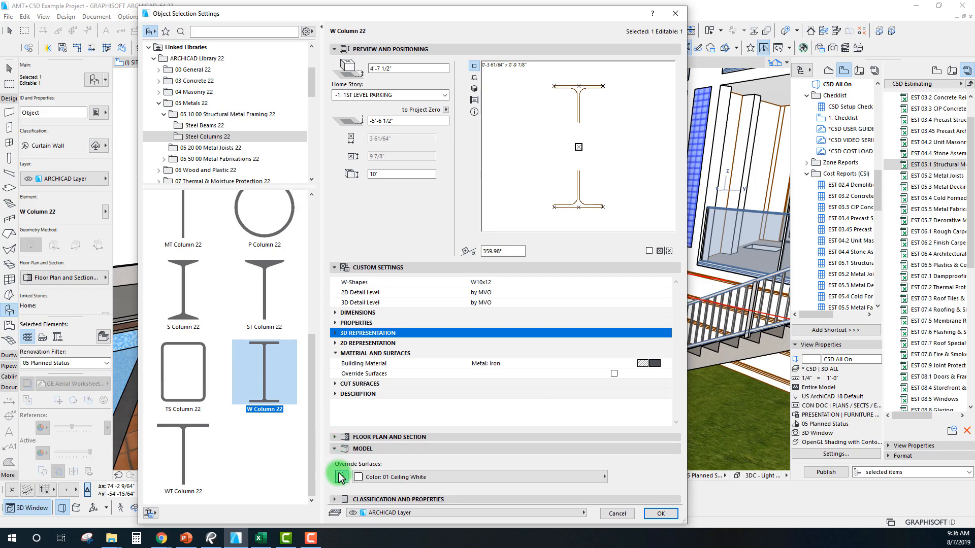
{"action": "left_click", "coordinate": [340, 477]}
{"action": "left_click", "coordinate": [668, 514]}
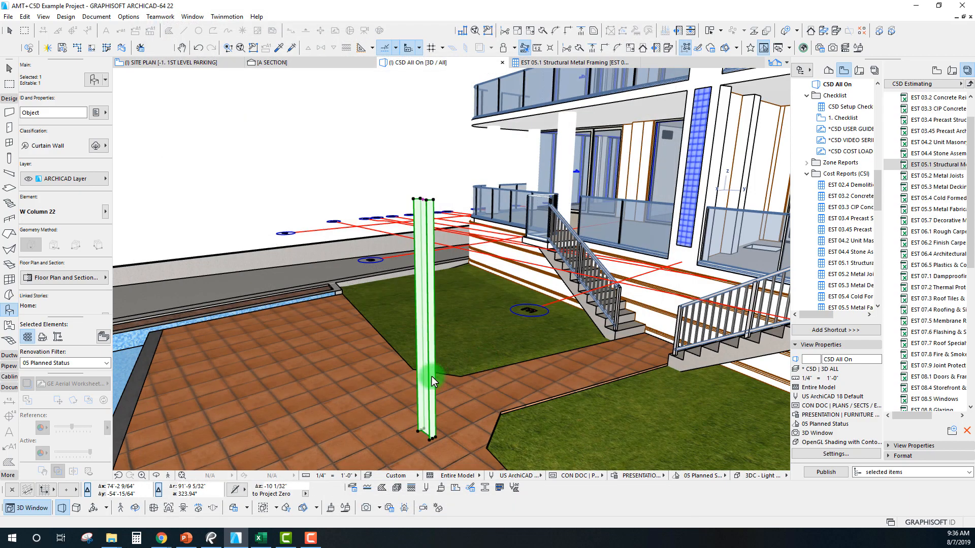
{"action": "middle_click_drag", "start_coordinate": [418, 287], "coordinate": [408, 187], "text": "shift"}
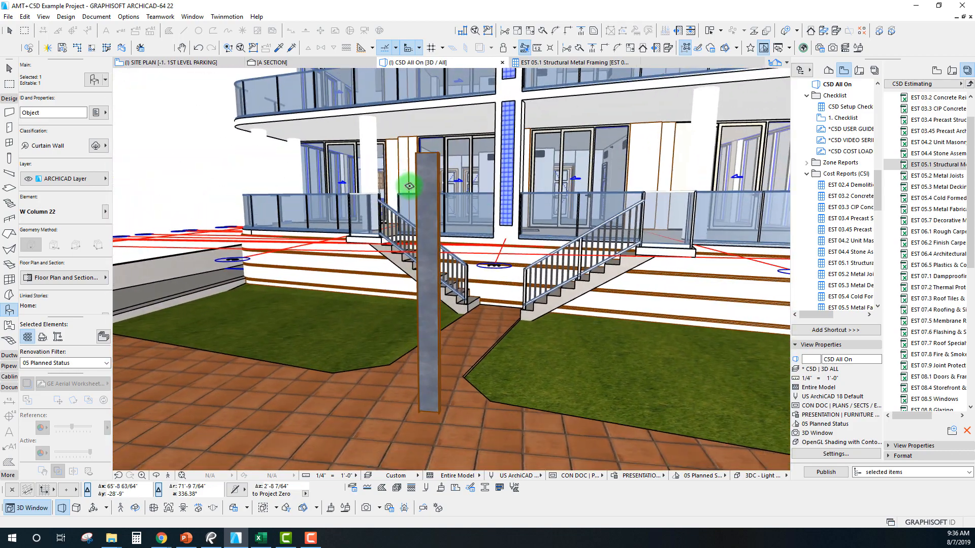
{"action": "key", "text": "Escape"}
Step: In the EST 05.1 Structural Metal Framing schedule, widen the Home Story column and narrow the Full Element ID column
{"action": "left_click", "coordinate": [558, 64]}
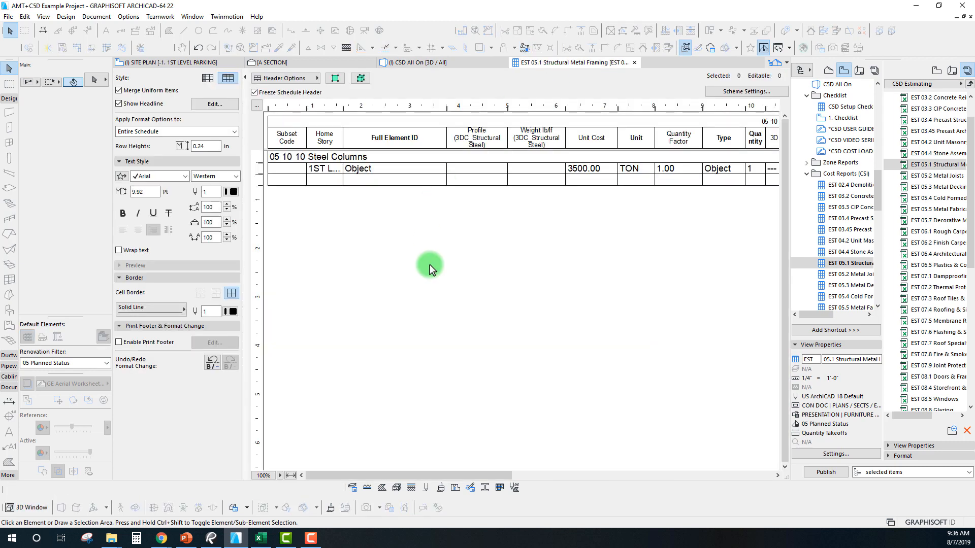
{"action": "left_click", "coordinate": [317, 173]}
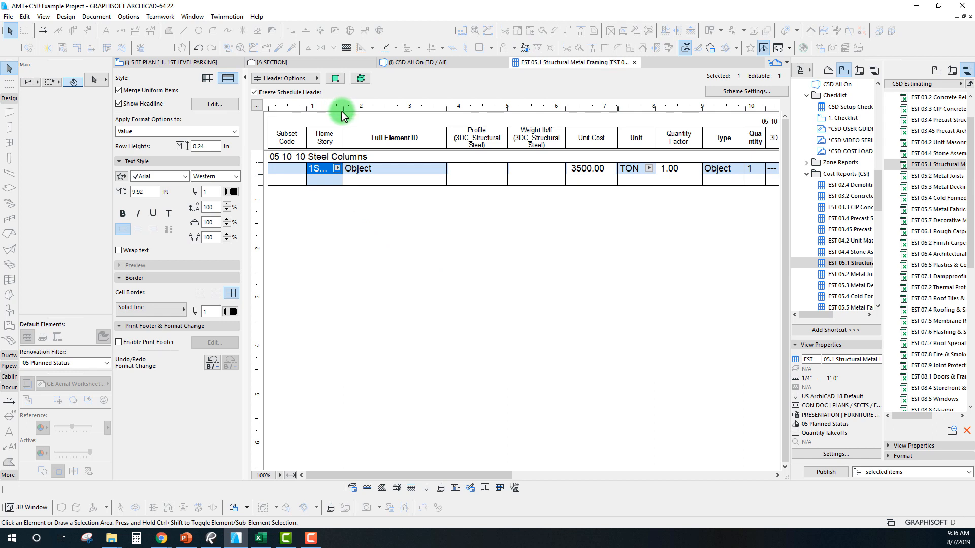
{"action": "left_click_drag", "start_coordinate": [342, 110], "coordinate": [368, 106]}
{"action": "left_click", "coordinate": [401, 168]}
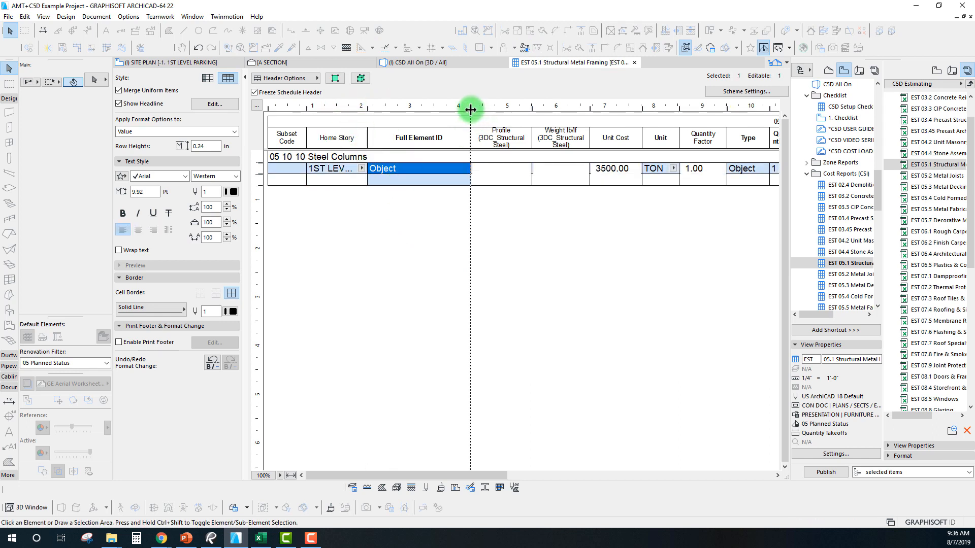
{"action": "left_click_drag", "start_coordinate": [471, 109], "coordinate": [445, 122]}
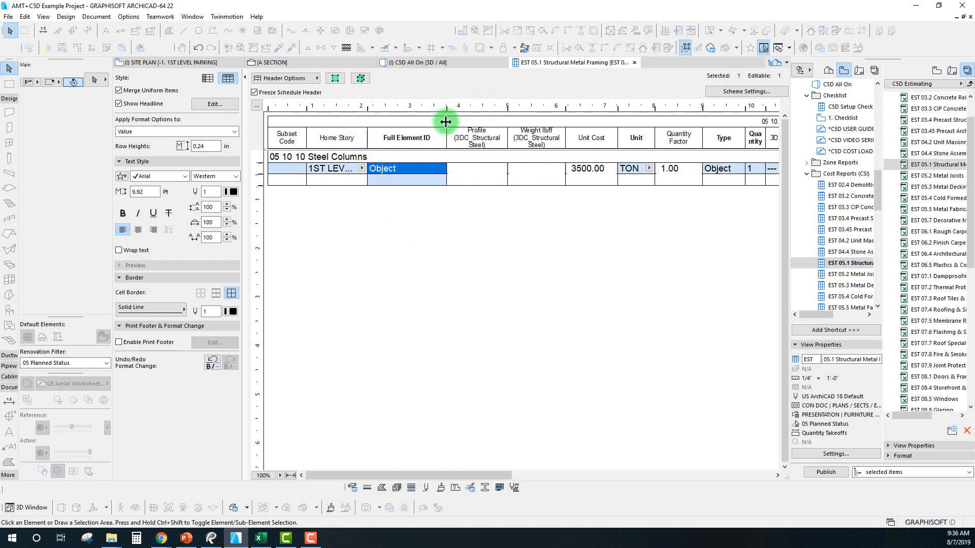
Step: Check the Profile and Weight lb/lf cells in the steel column's schedule row
{"action": "left_click", "coordinate": [468, 169]}
{"action": "left_click", "coordinate": [538, 170]}
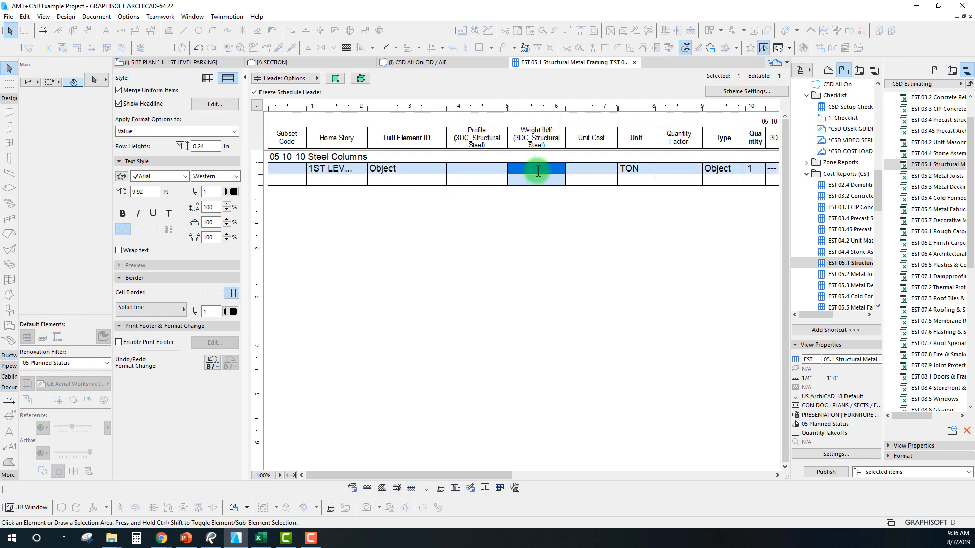
{"action": "left_click", "coordinate": [544, 230]}
{"action": "left_click", "coordinate": [491, 169]}
{"action": "left_click", "coordinate": [531, 173]}
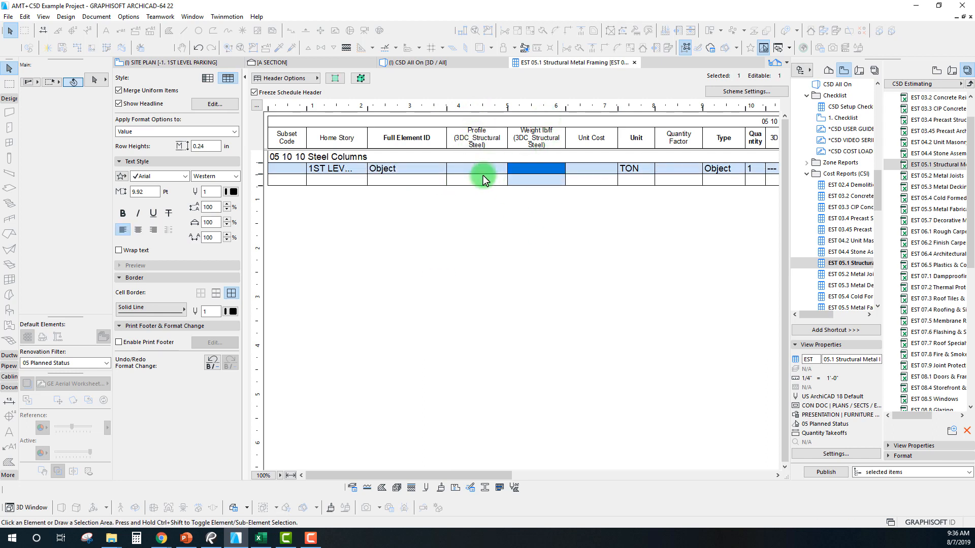
{"action": "left_click", "coordinate": [483, 176]}
{"action": "left_click", "coordinate": [521, 168]}
{"action": "left_click", "coordinate": [482, 167]}
{"action": "left_click", "coordinate": [522, 169]}
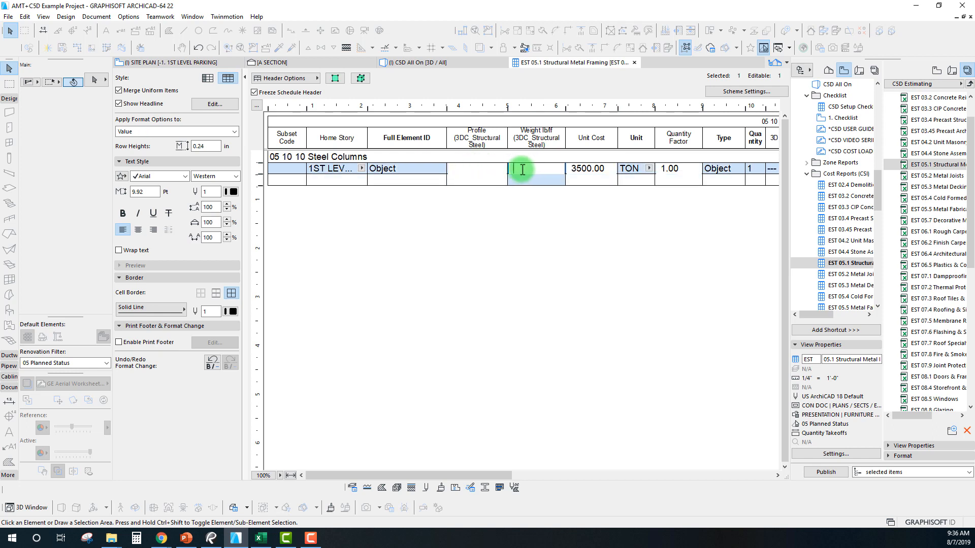
{"action": "left_click", "coordinate": [483, 170]}
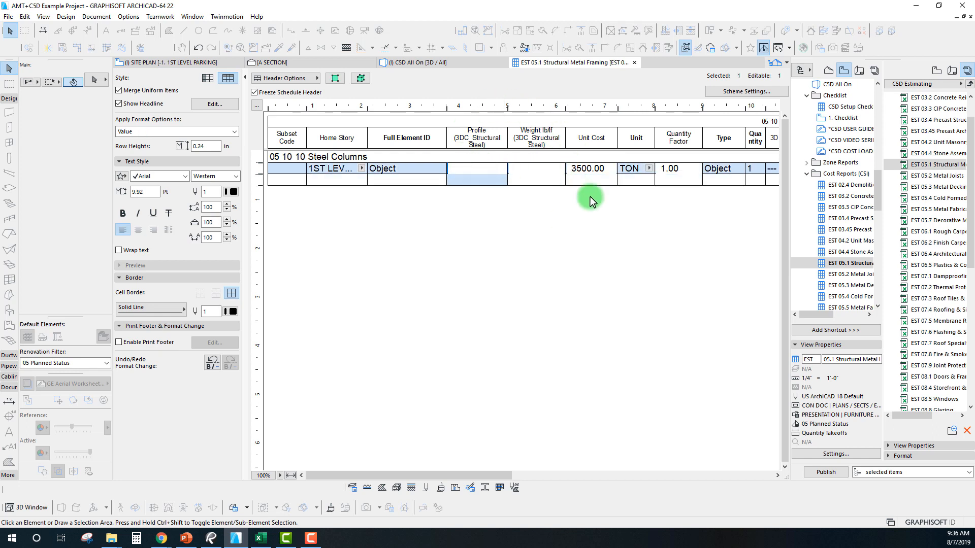
{"action": "left_click_drag", "start_coordinate": [464, 477], "coordinate": [400, 478]}
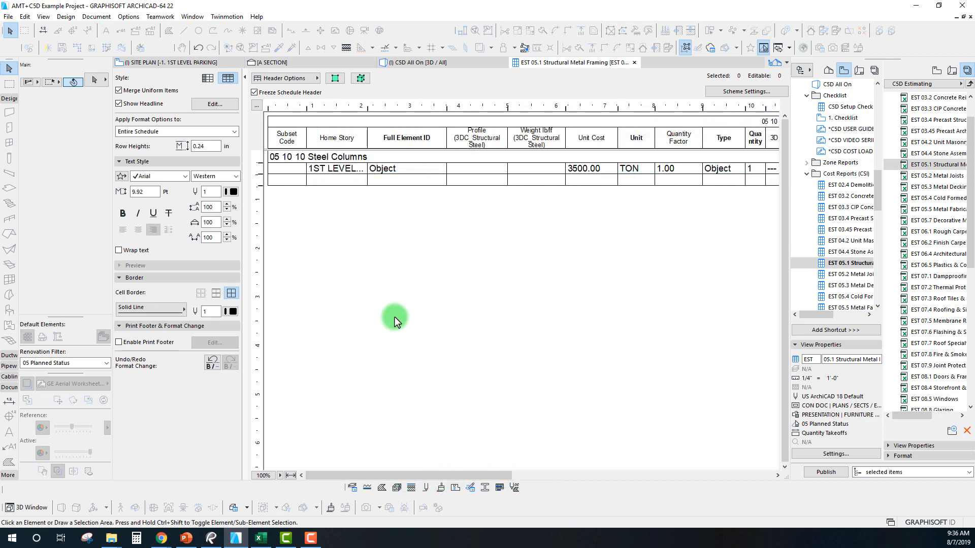
Step: Read the full header texts of the schedule's Profile and Weight lb/lf columns
{"action": "left_click", "coordinate": [476, 137]}
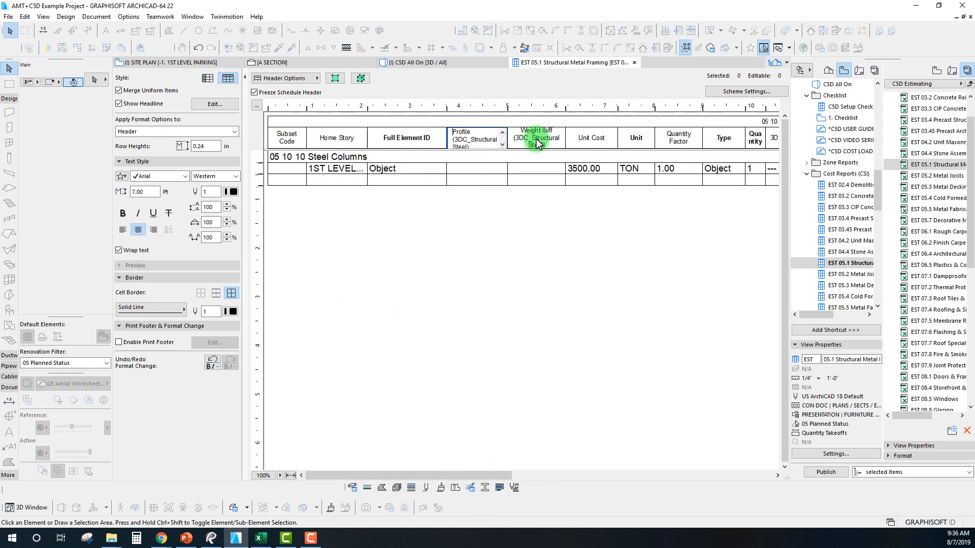
{"action": "left_click", "coordinate": [476, 140]}
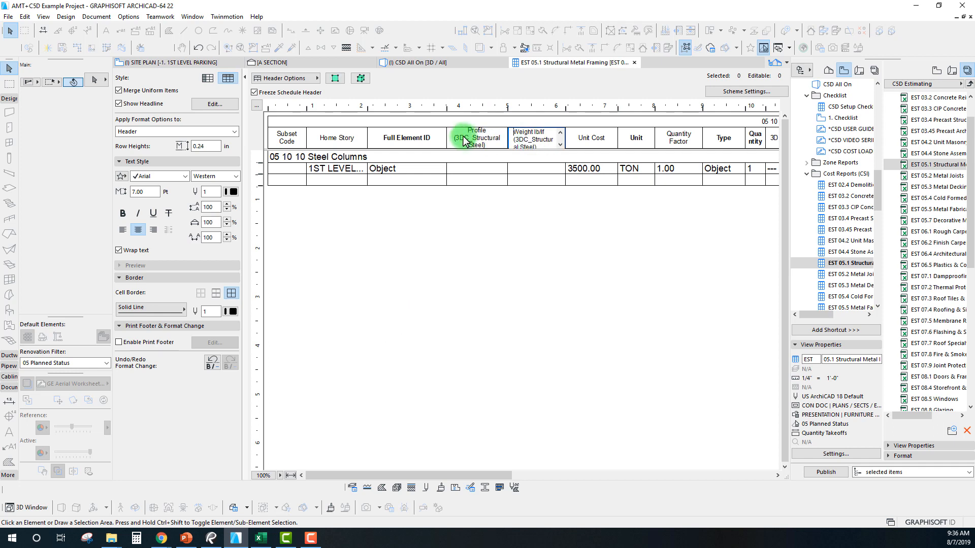
{"action": "left_click", "coordinate": [513, 264]}
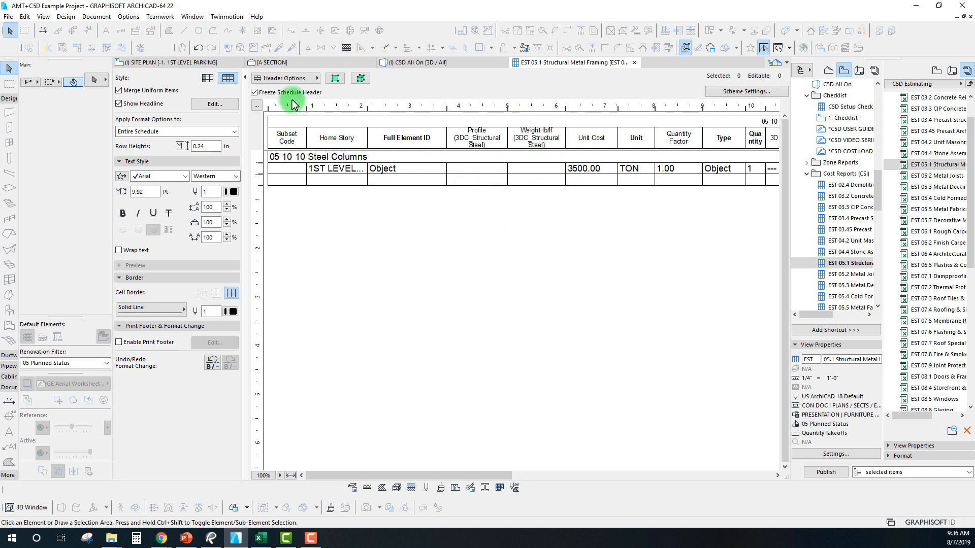
Step: Switch to the C5D All On 3D view and open the project's IFC Translators settings
{"action": "left_click", "coordinate": [407, 63]}
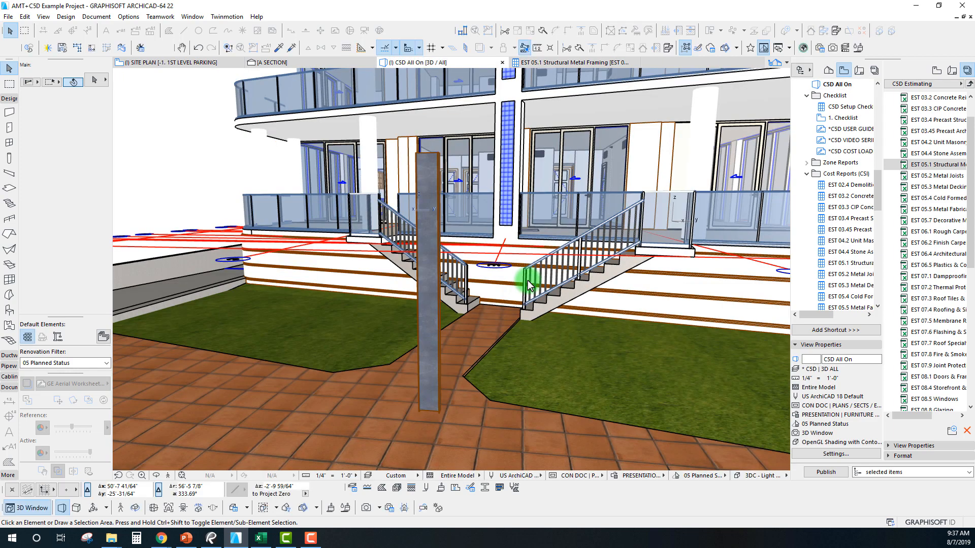
{"action": "left_click", "coordinate": [9, 17]}
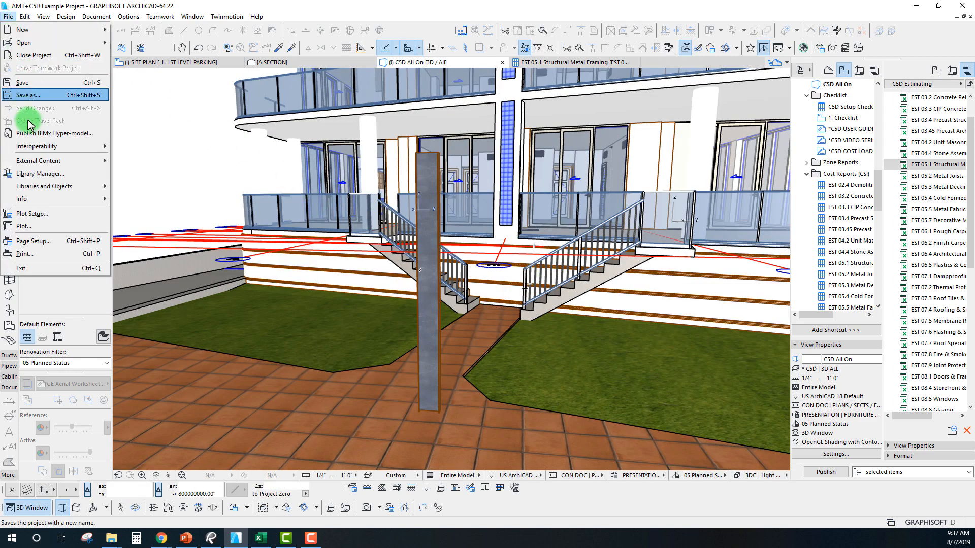
{"action": "mouse_move", "coordinate": [47, 146]}
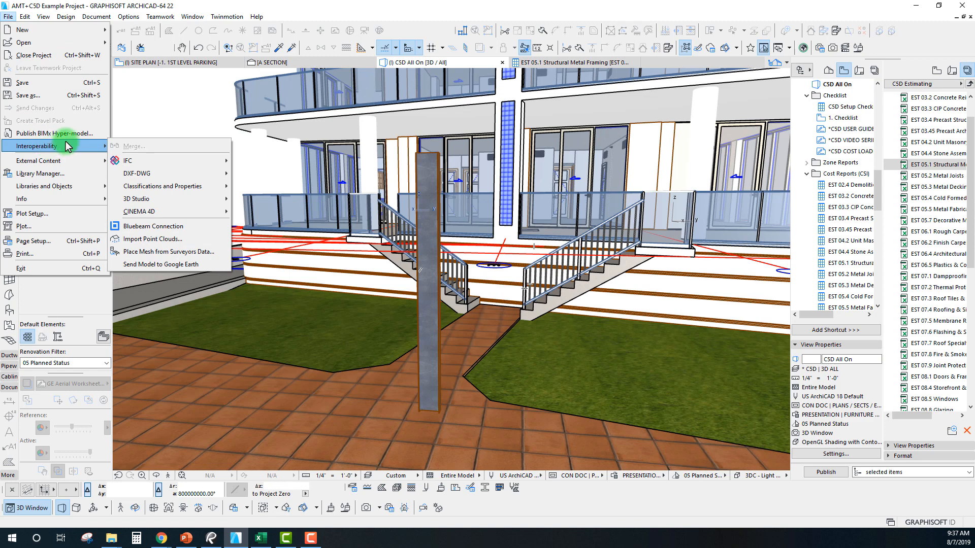
{"action": "mouse_move", "coordinate": [180, 161]}
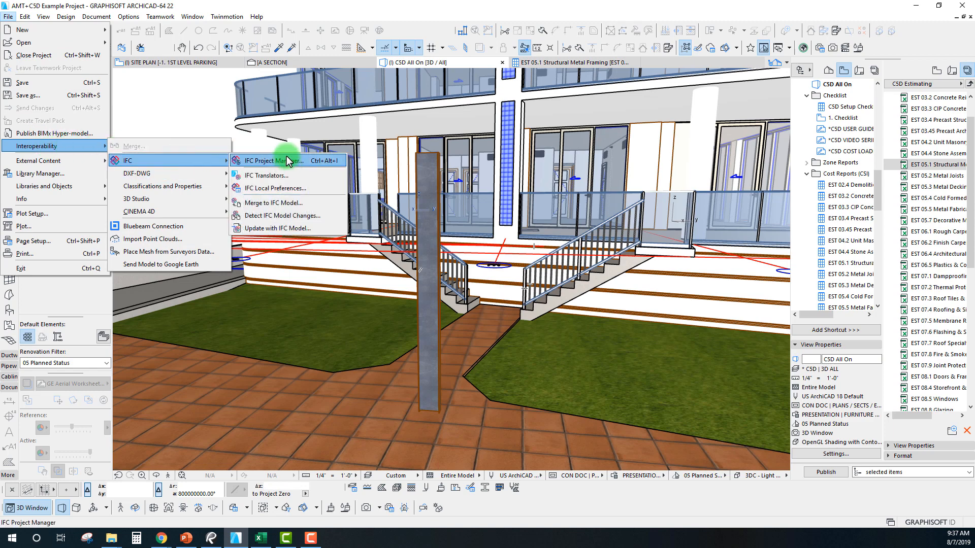
{"action": "left_click", "coordinate": [278, 181]}
{"action": "left_click_drag", "start_coordinate": [337, 71], "coordinate": [587, 81]}
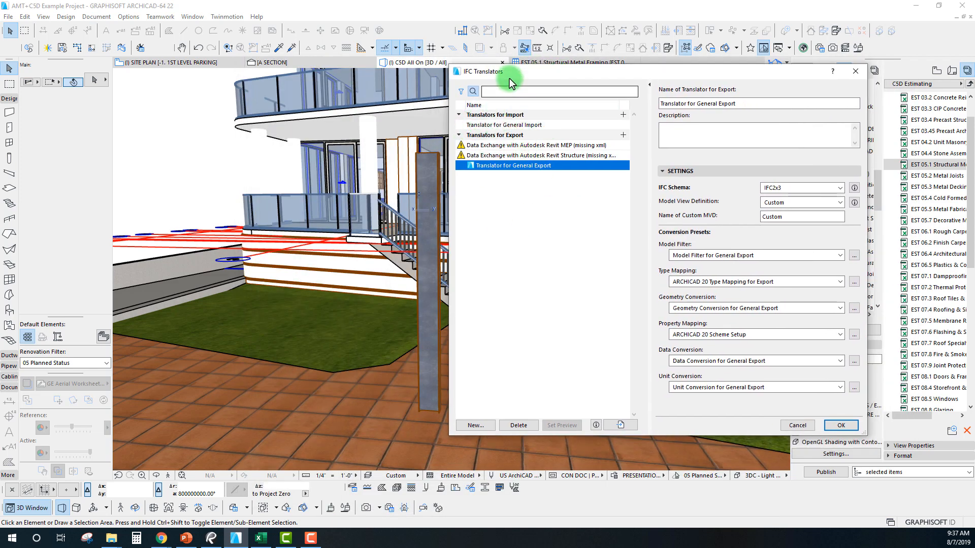
{"action": "left_click_drag", "start_coordinate": [509, 75], "coordinate": [558, 73]}
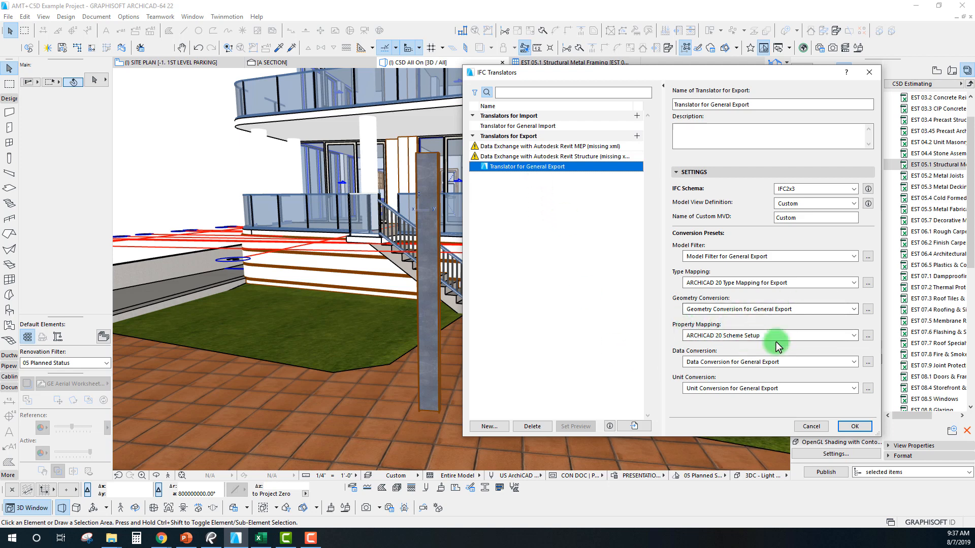
Step: Open the General Export translator's ARCHICAD 20 Scheme Setup property mapping and list the IFC properties of IfcBeam
{"action": "left_click", "coordinate": [869, 336]}
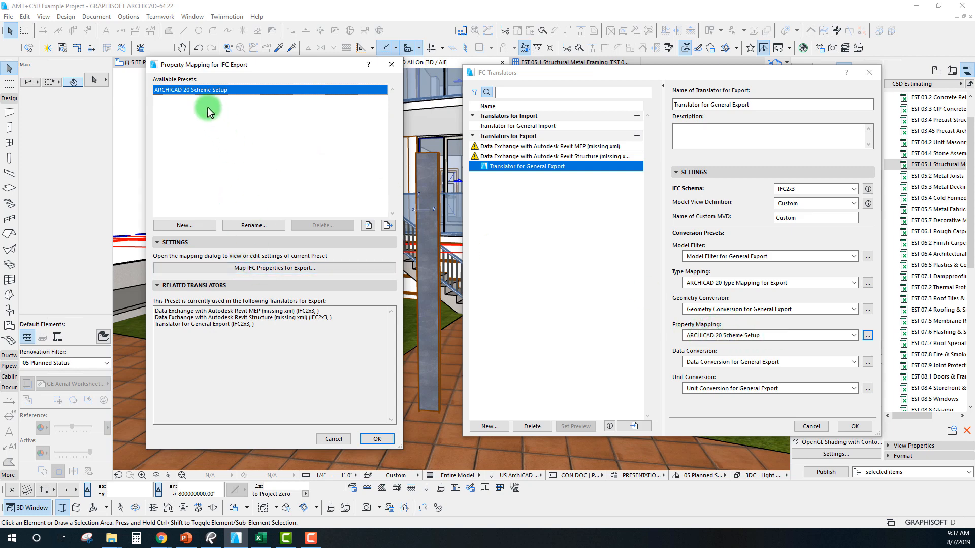
{"action": "left_click", "coordinate": [243, 268]}
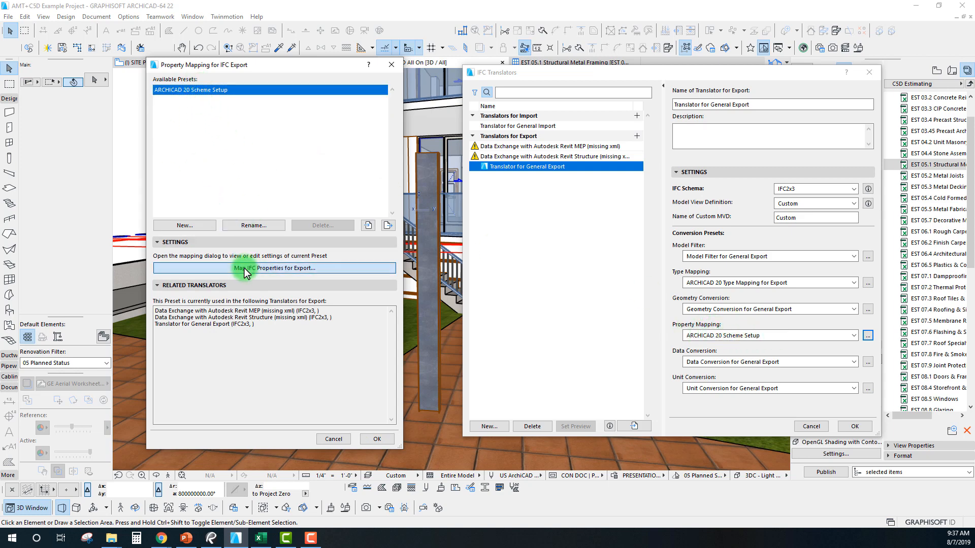
{"action": "left_click_drag", "start_coordinate": [337, 50], "coordinate": [461, 46]}
{"action": "left_click", "coordinate": [347, 255]}
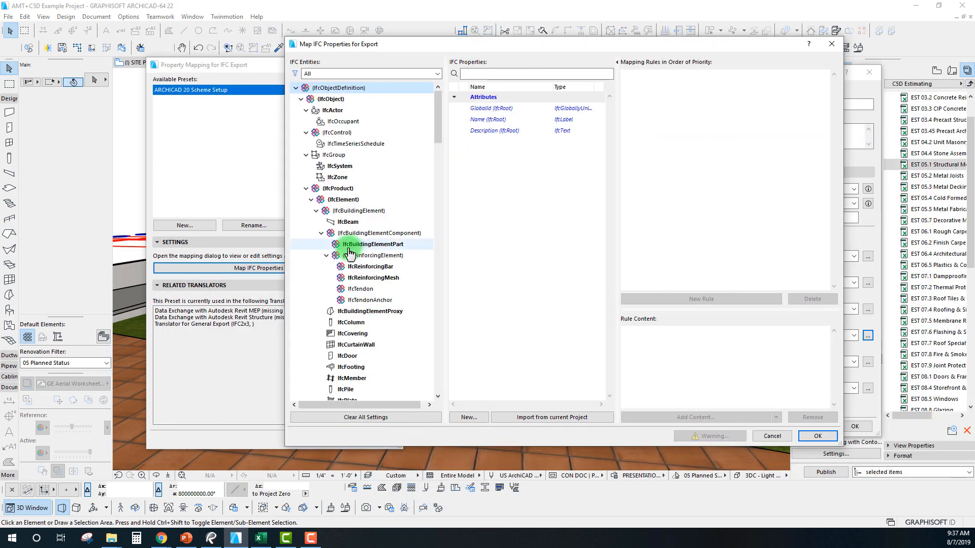
{"action": "scroll", "coordinate": [346, 259], "scroll_direction": "up", "scroll_amount": 2}
{"action": "left_click", "coordinate": [345, 222]}
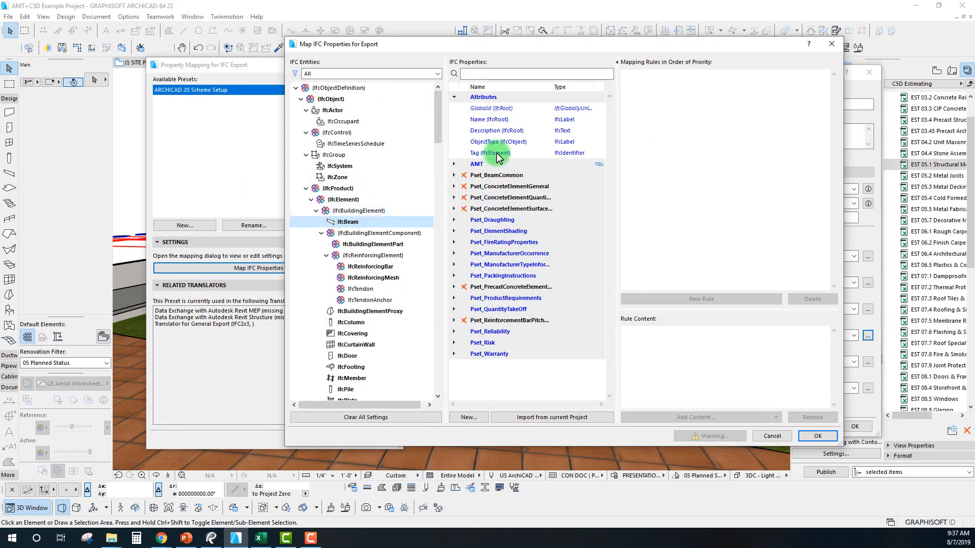
Step: Examine IfcBeam's Pset_BeamCommon and Pset_ConcreteElementGeneral property sets, collapse them and close the property mapping
{"action": "double_click", "coordinate": [467, 178]}
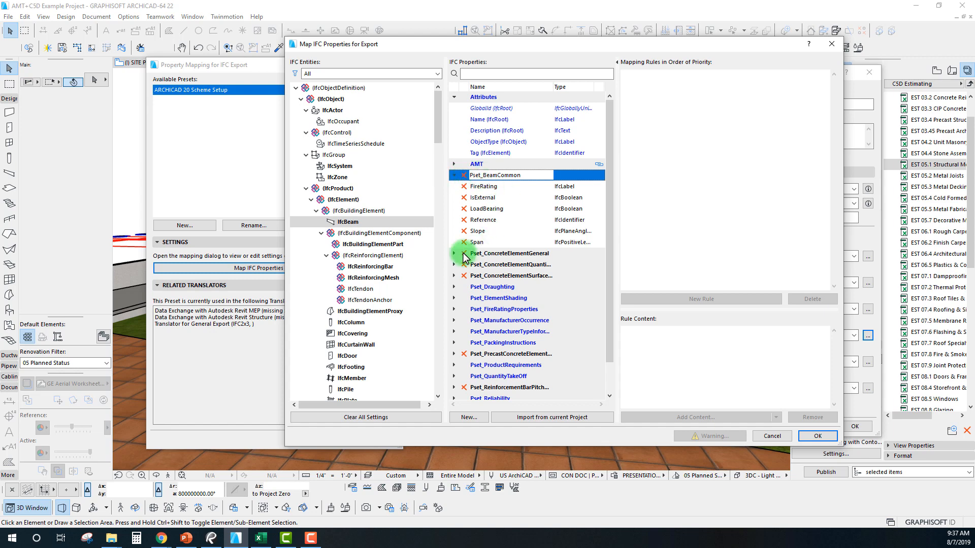
{"action": "double_click", "coordinate": [457, 253]}
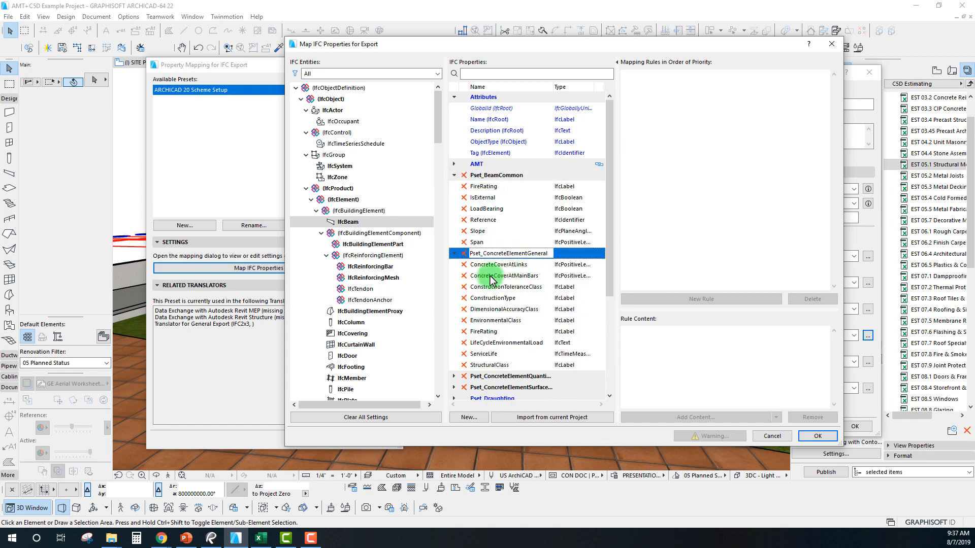
{"action": "left_click", "coordinate": [454, 253]}
{"action": "left_click", "coordinate": [454, 175]}
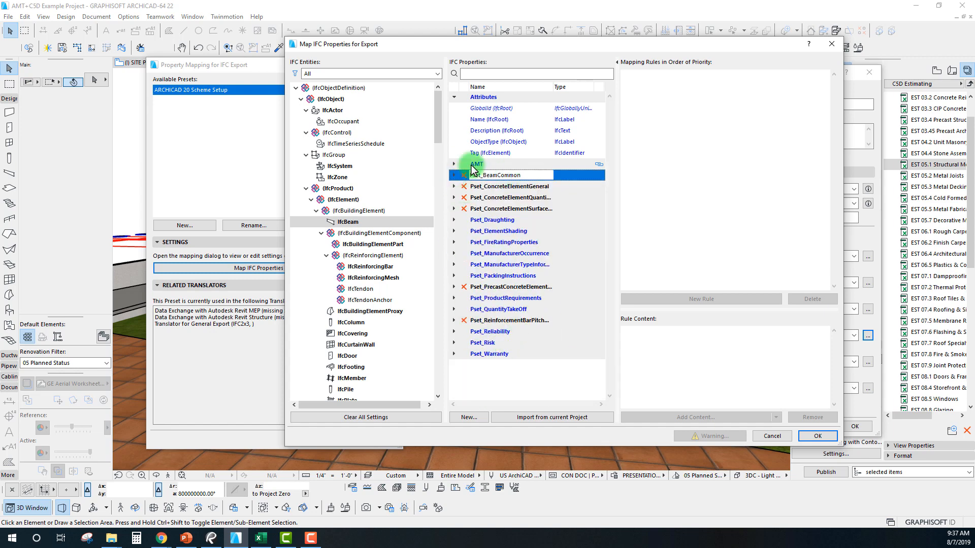
{"action": "left_click_drag", "start_coordinate": [514, 53], "coordinate": [443, 59]}
{"action": "left_click", "coordinate": [760, 50]}
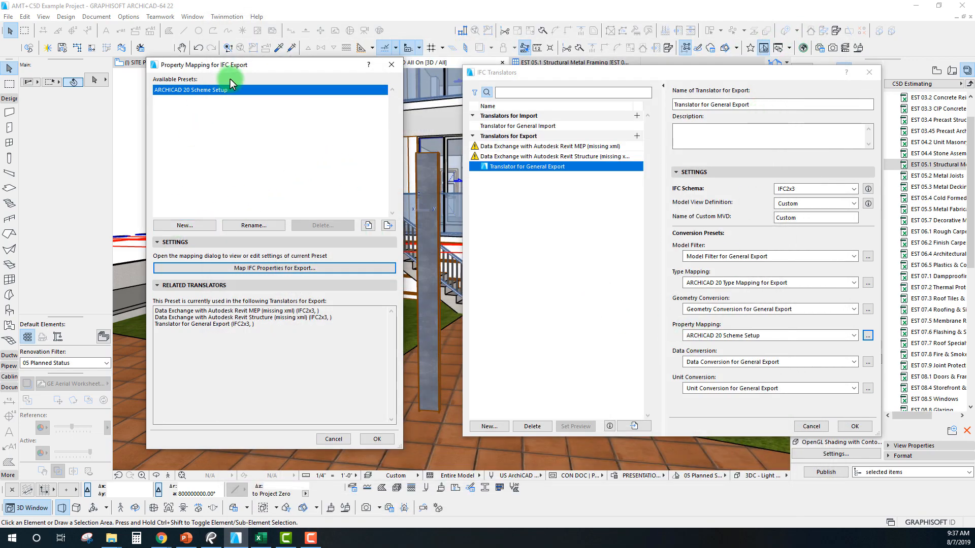
{"action": "left_click_drag", "start_coordinate": [247, 65], "coordinate": [334, 47]}
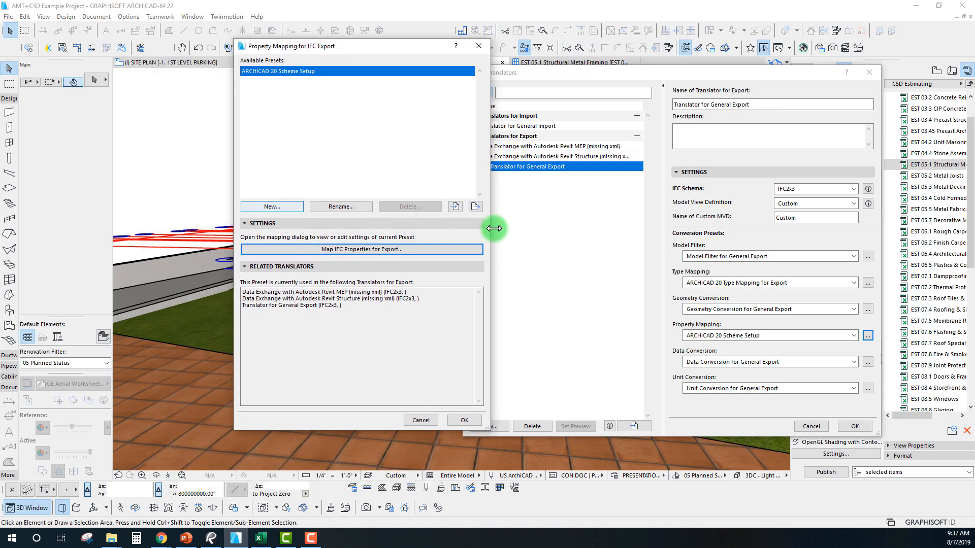
{"action": "left_click_drag", "start_coordinate": [403, 44], "coordinate": [470, 81]}
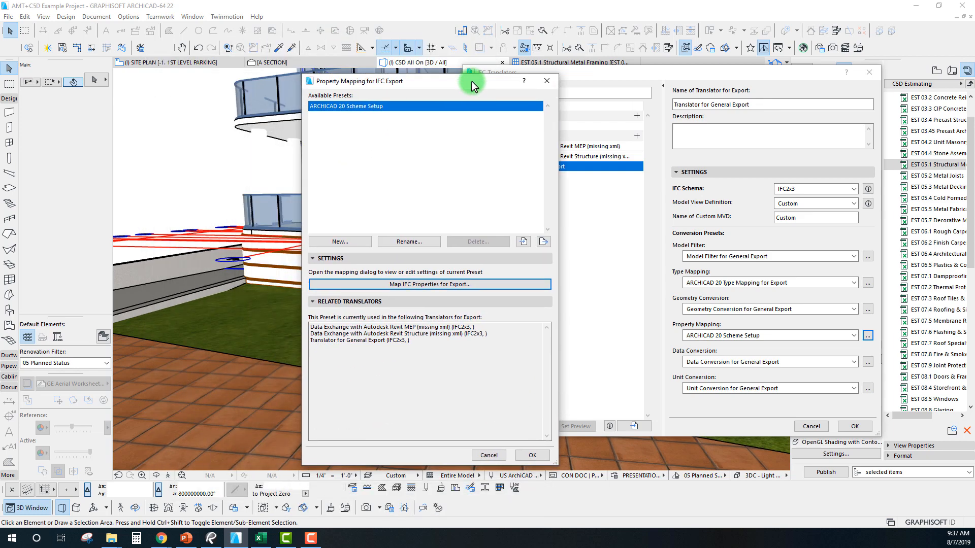
{"action": "left_click", "coordinate": [548, 81]}
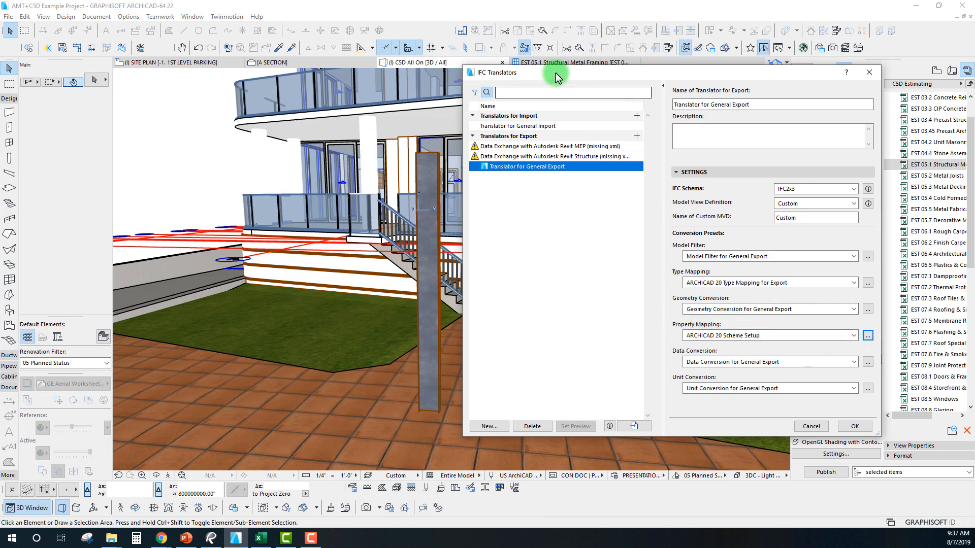
Step: Reopen the General Export translator's property mapping presets and start importing a preset from a file
{"action": "left_click_drag", "start_coordinate": [555, 73], "coordinate": [327, 93]}
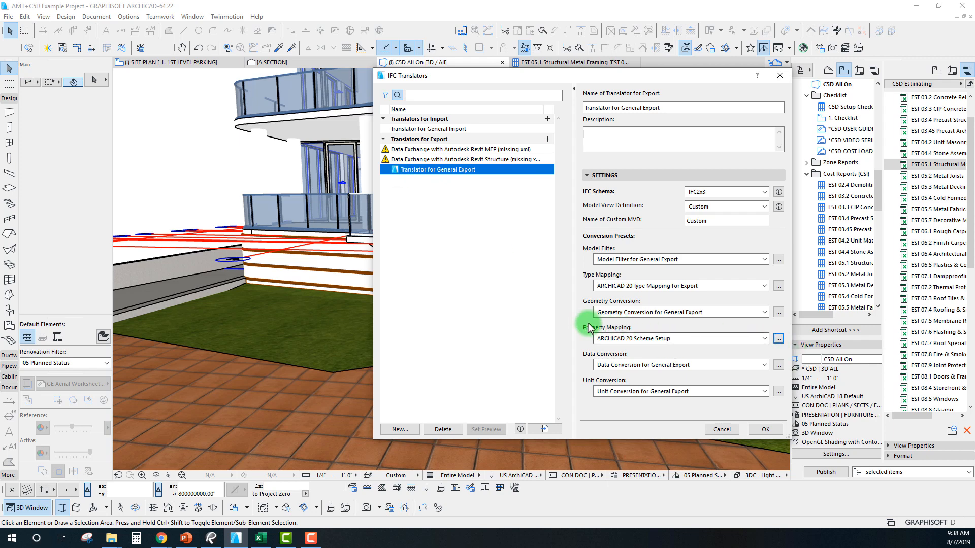
{"action": "left_click", "coordinate": [779, 338]}
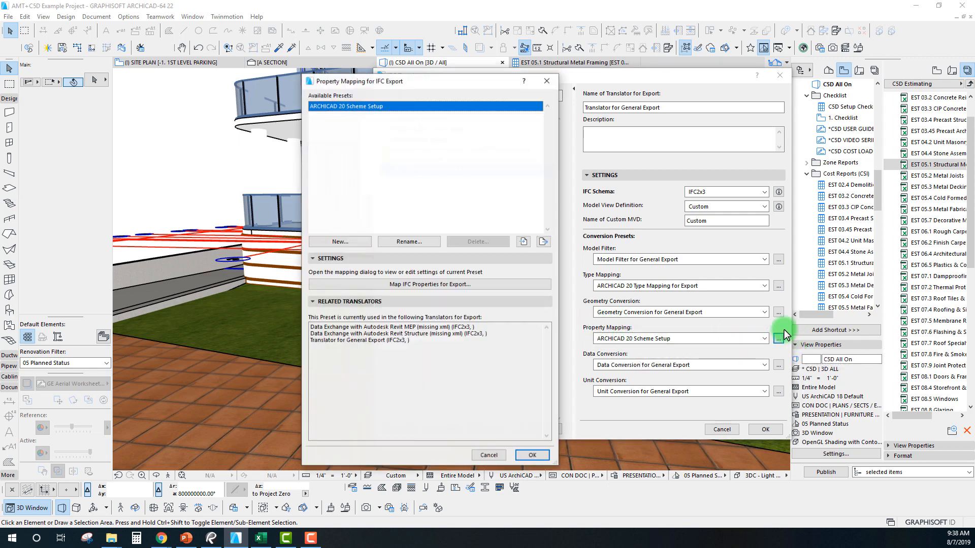
{"action": "left_click_drag", "start_coordinate": [411, 83], "coordinate": [277, 62]}
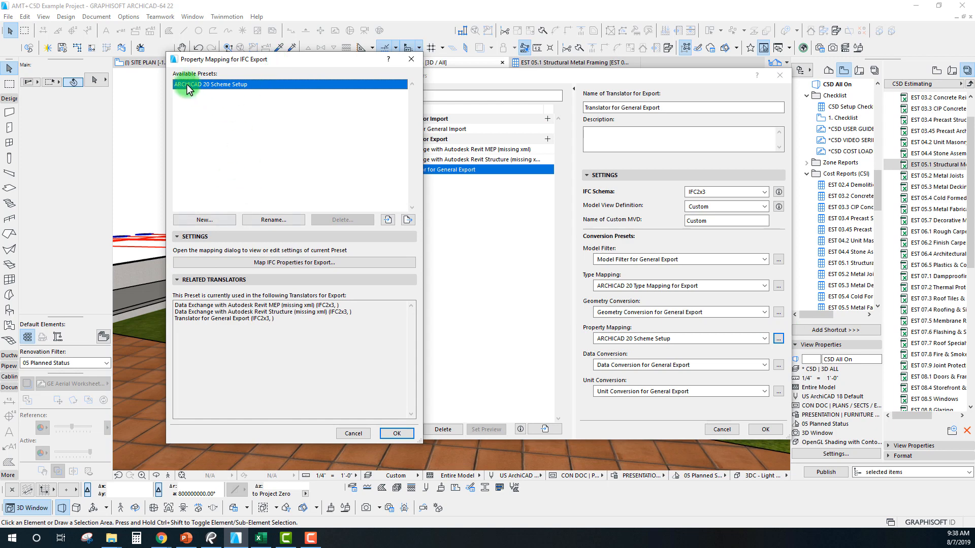
{"action": "left_click", "coordinate": [387, 220]}
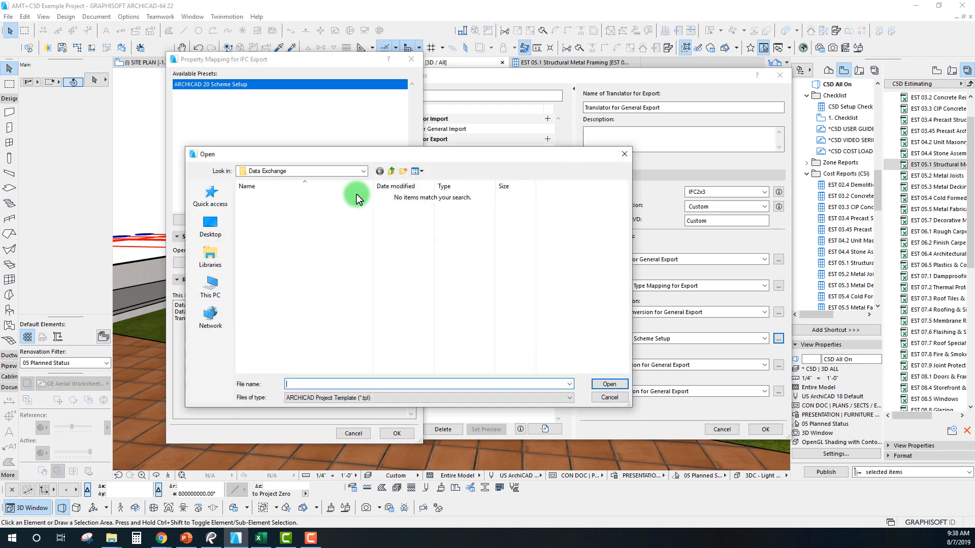
Step: Browse to the IFC Translators folder inside the Settings folder of AMT22+C5D
{"action": "left_click", "coordinate": [391, 182]}
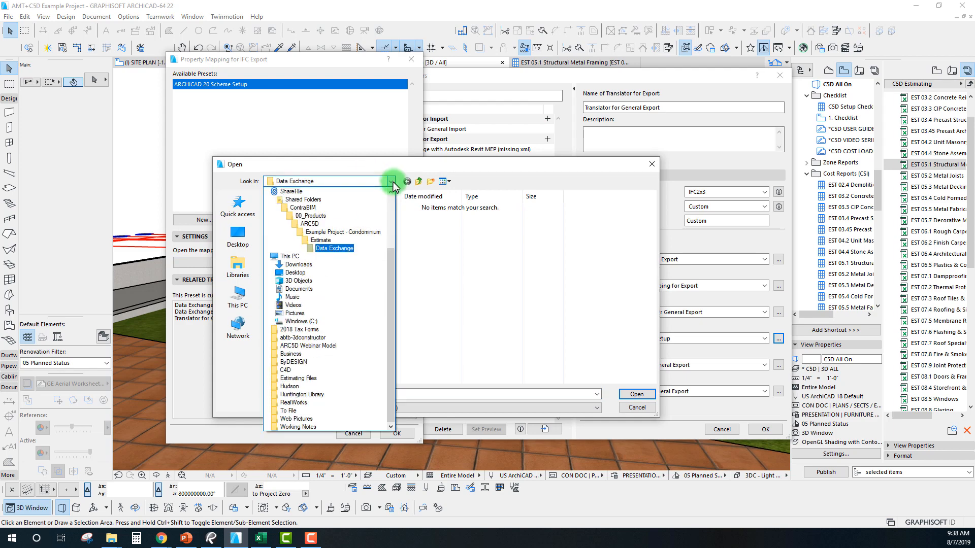
{"action": "left_click", "coordinate": [306, 215]}
{"action": "double_click", "coordinate": [302, 209]}
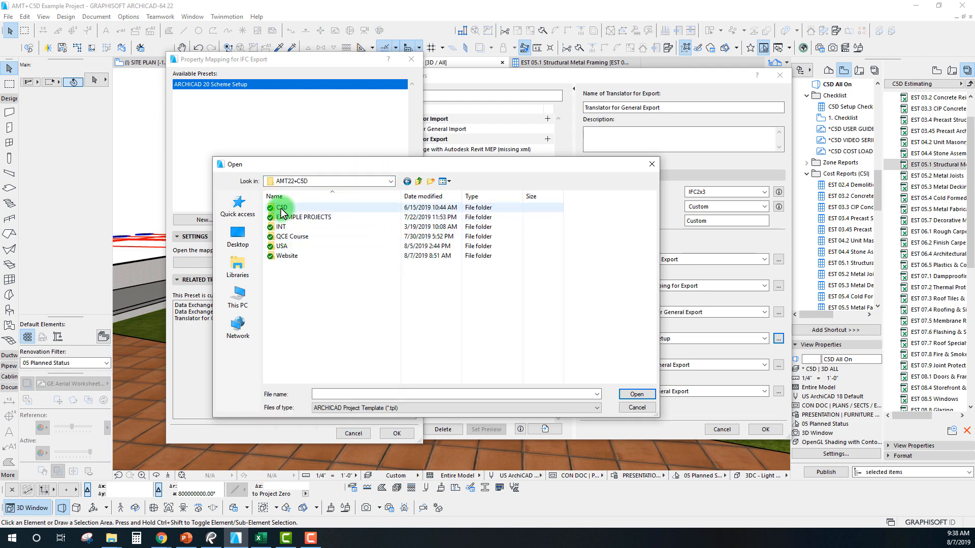
{"action": "double_click", "coordinate": [313, 209]}
{"action": "double_click", "coordinate": [286, 228]}
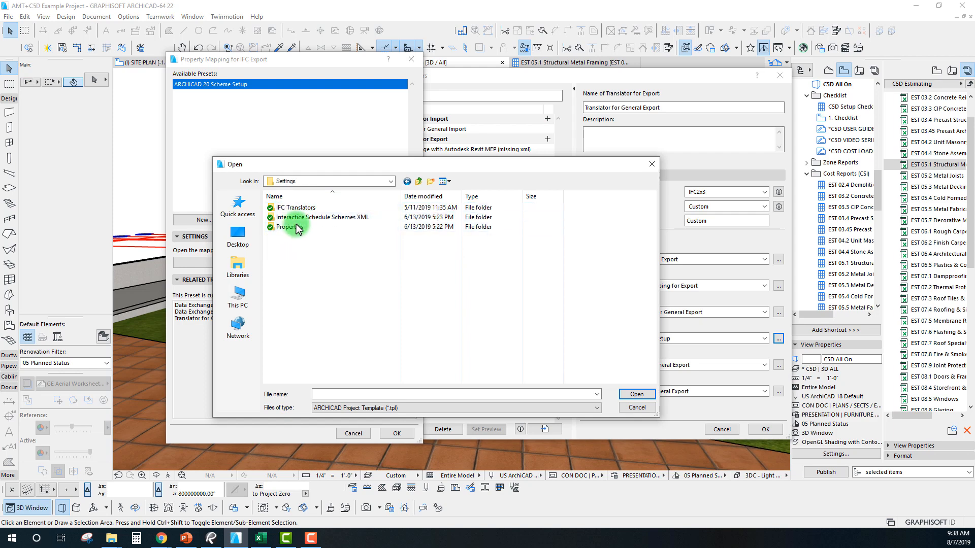
{"action": "left_click", "coordinate": [295, 209]}
{"action": "double_click", "coordinate": [295, 208]}
Step: Show XML files, import ContraBIM Property Mapping 22.xml as a property mapping preset and select it
{"action": "left_click", "coordinate": [356, 408]}
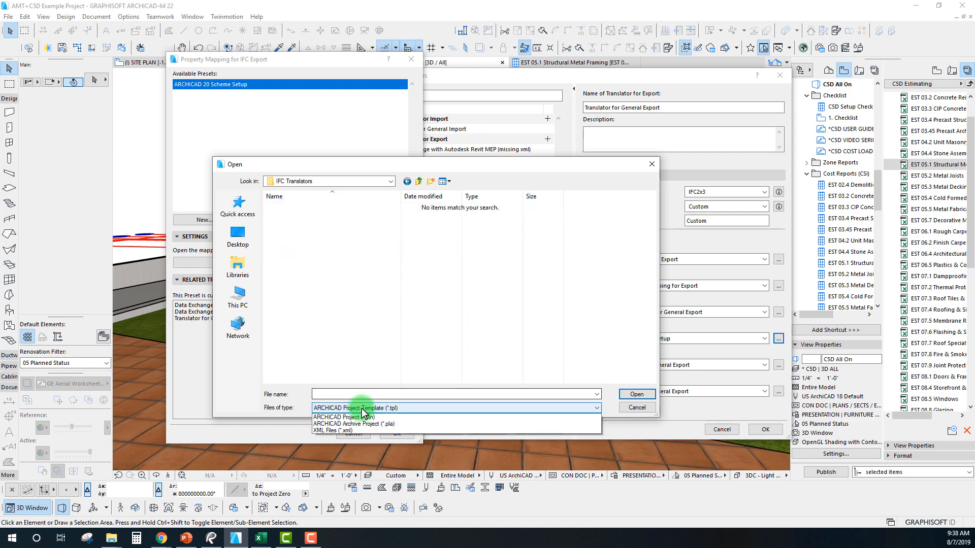
{"action": "left_click", "coordinate": [349, 439]}
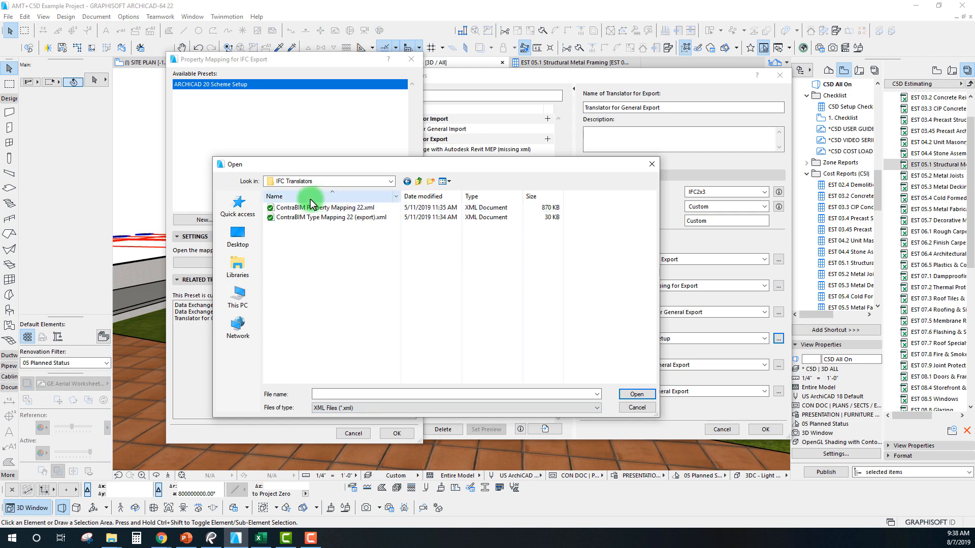
{"action": "left_click", "coordinate": [292, 207]}
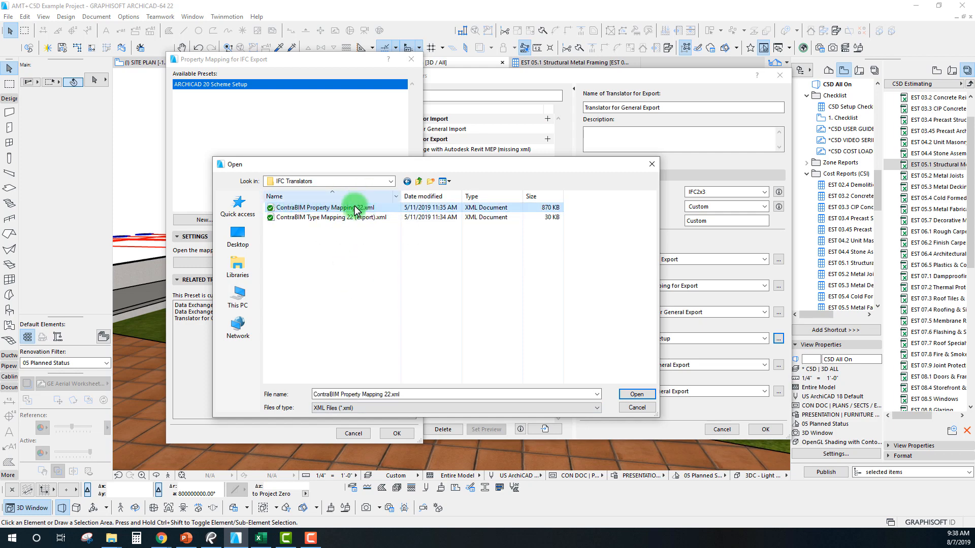
{"action": "left_click", "coordinate": [636, 395]}
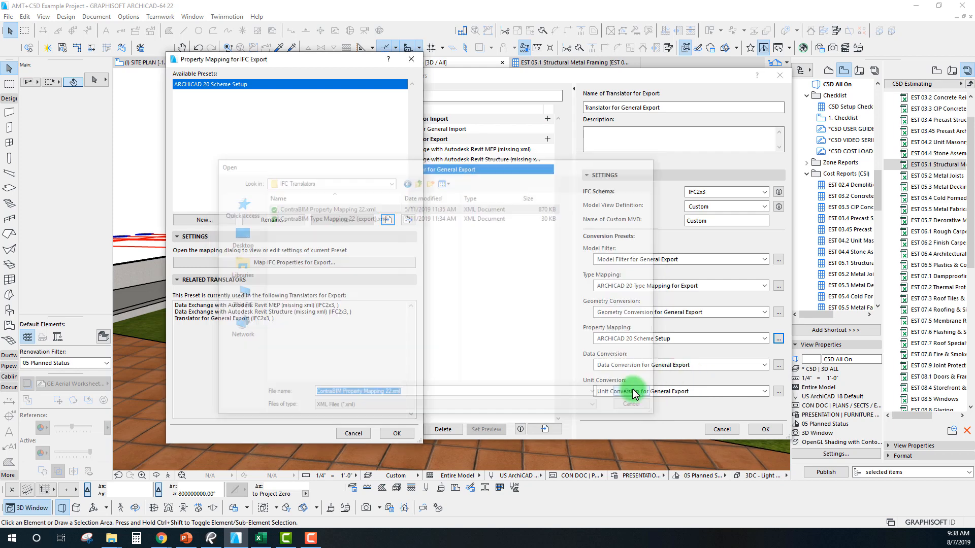
{"action": "left_click", "coordinate": [227, 95]}
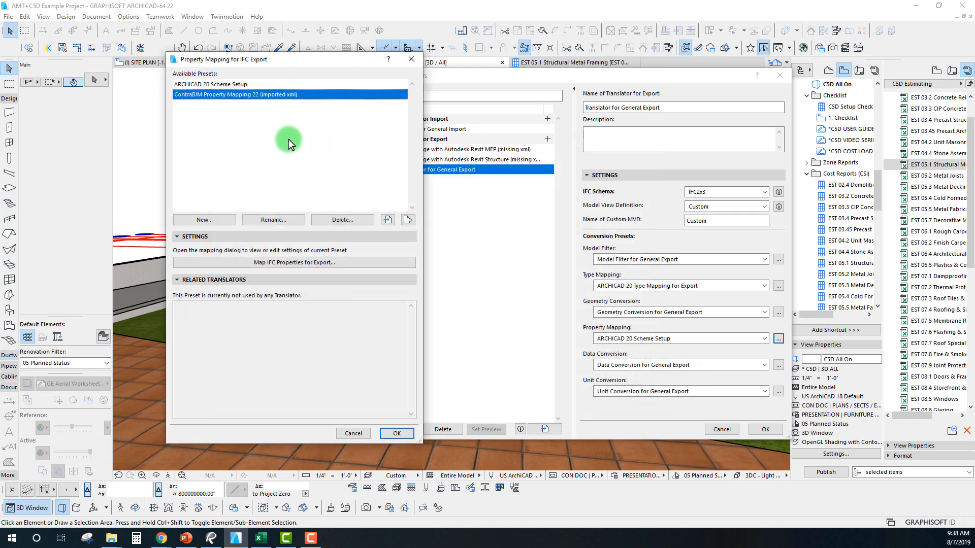
Step: Open the imported preset's IFC property mapping and examine the Length and Profile rules in IfcBeam's 3DC_Structural Steel set
{"action": "left_click_drag", "start_coordinate": [241, 65], "coordinate": [279, 55]}
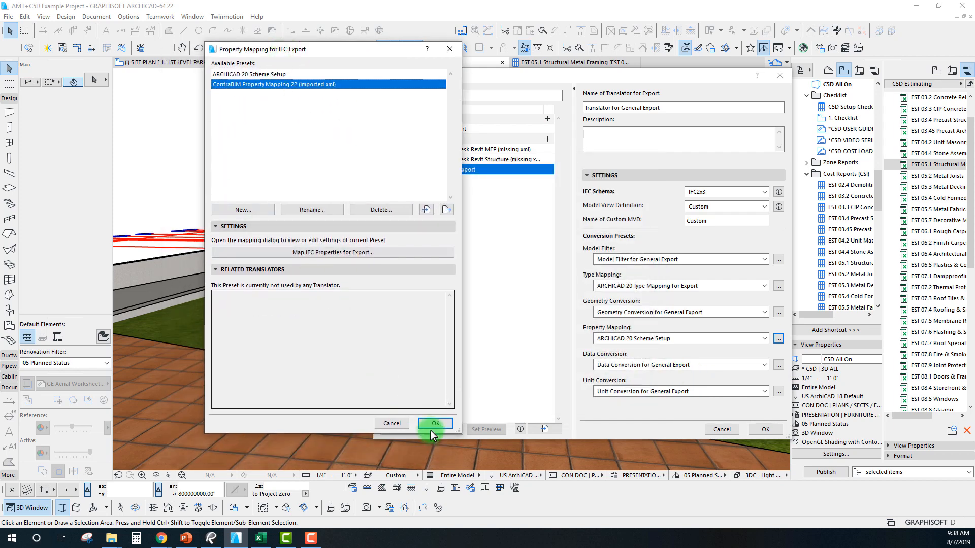
{"action": "left_click", "coordinate": [336, 253]}
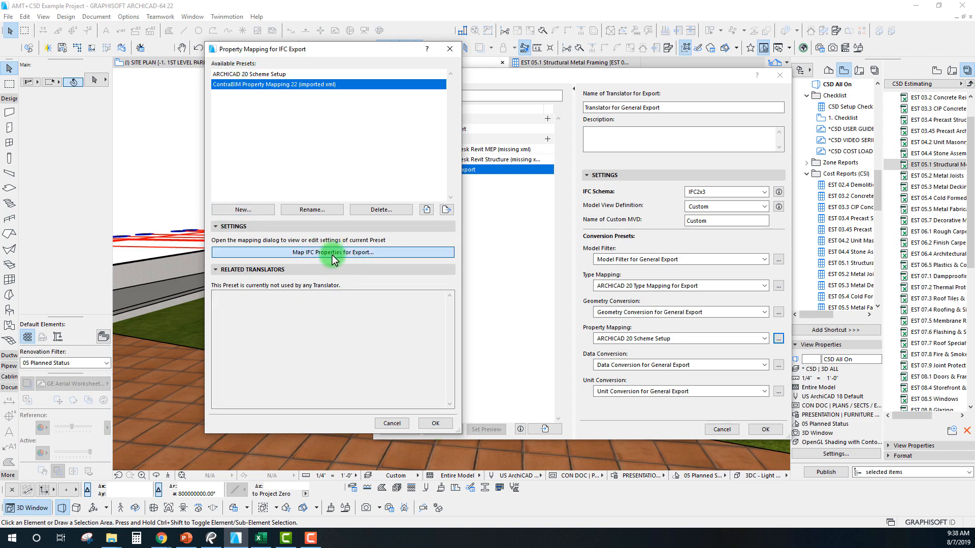
{"action": "left_click_drag", "start_coordinate": [390, 46], "coordinate": [390, 48]}
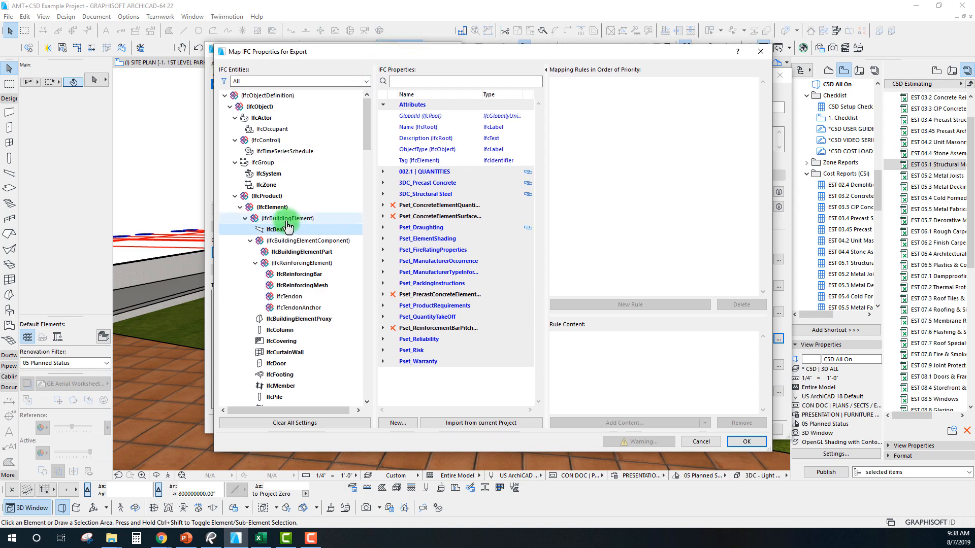
{"action": "left_click", "coordinate": [424, 194]}
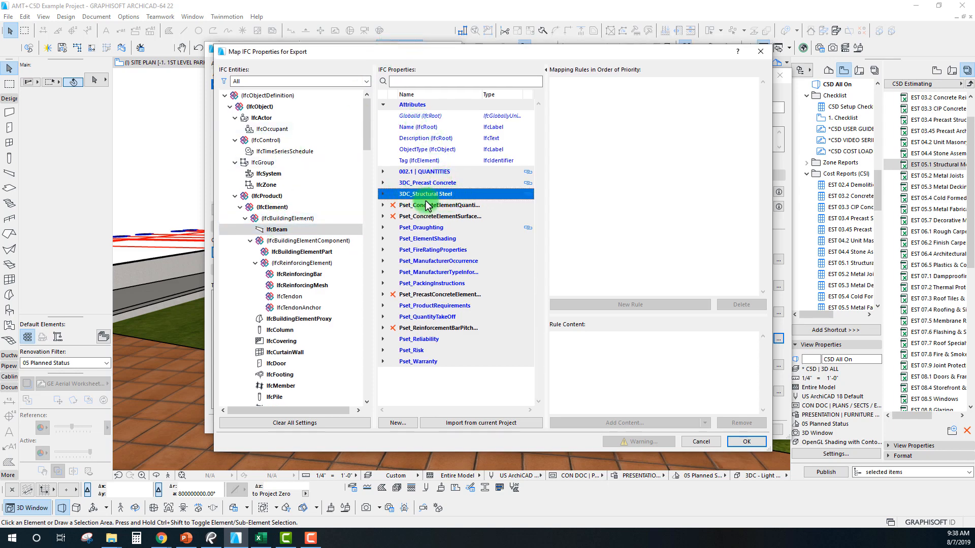
{"action": "left_click", "coordinate": [383, 194]}
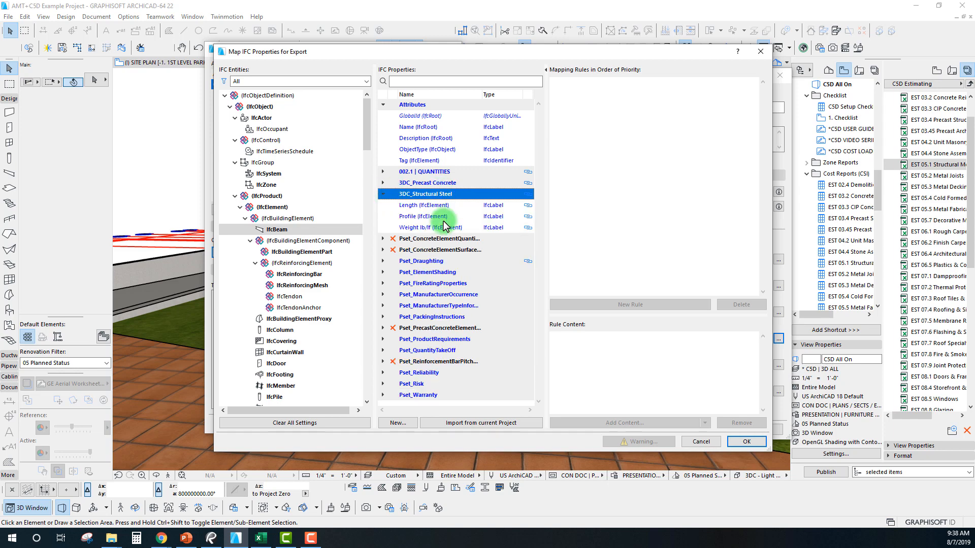
{"action": "left_click", "coordinate": [409, 206]}
{"action": "left_click", "coordinate": [414, 217]}
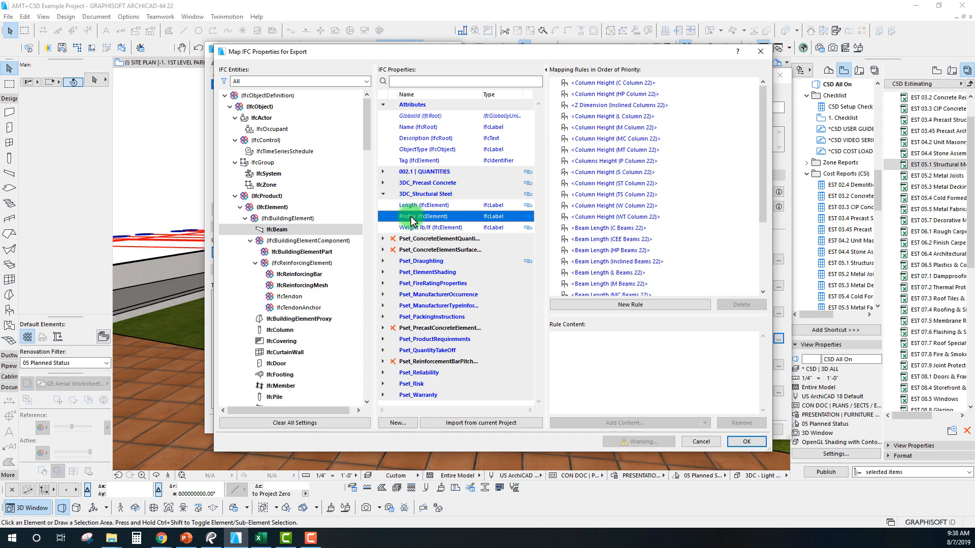
Step: Compare the IfcBeam Length and Profile mapping rules, checking the content of the HP Column 22 height and M-Shapes (M Beams 22) rules
{"action": "left_click", "coordinate": [415, 228]}
{"action": "left_click", "coordinate": [418, 217]}
{"action": "left_click", "coordinate": [419, 206]}
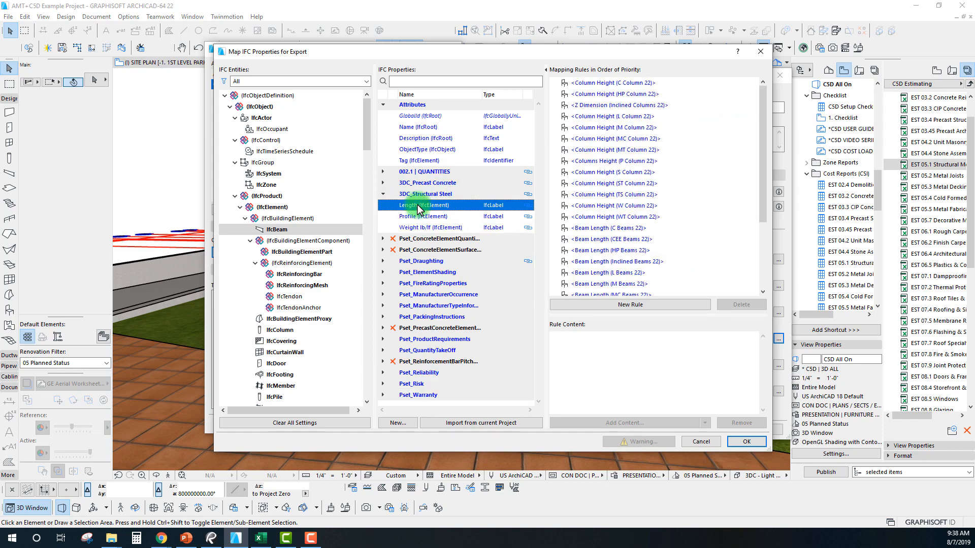
{"action": "left_click_drag", "start_coordinate": [764, 101], "coordinate": [764, 72]}
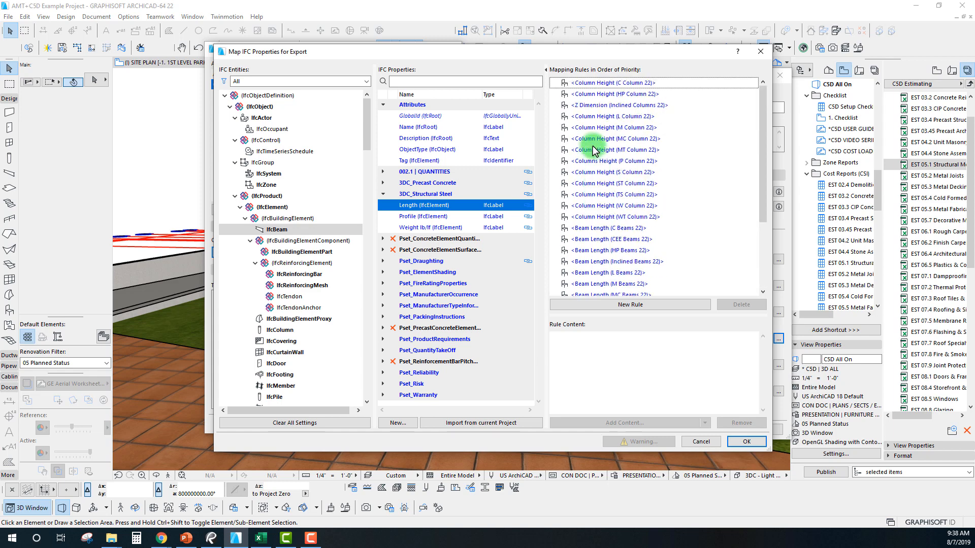
{"action": "left_click", "coordinate": [591, 95]}
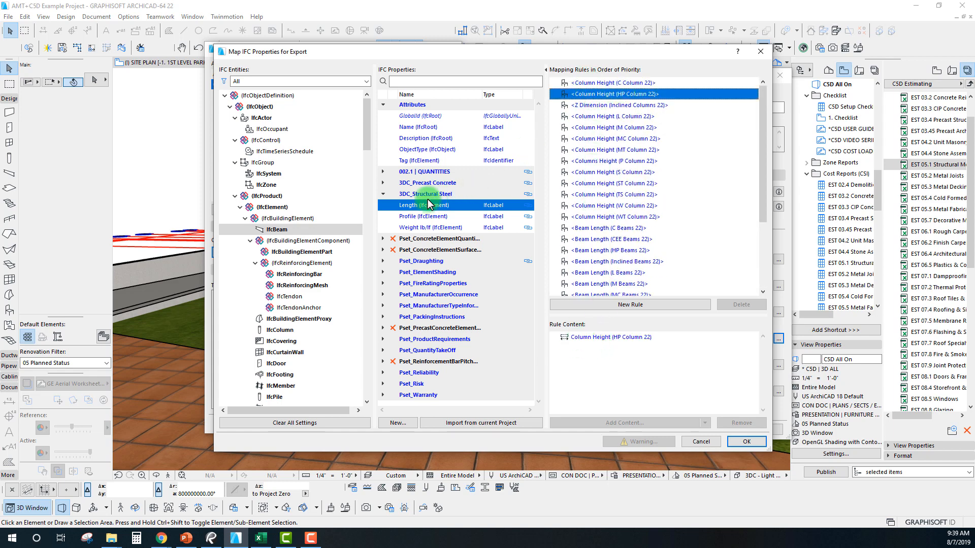
{"action": "left_click", "coordinate": [420, 218]}
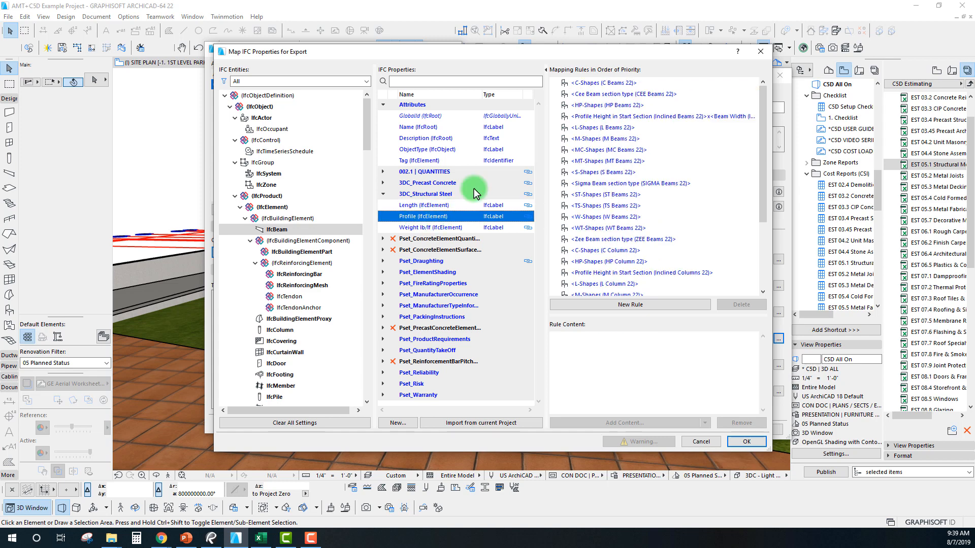
{"action": "left_click", "coordinate": [601, 139]}
{"action": "left_click", "coordinate": [588, 342]}
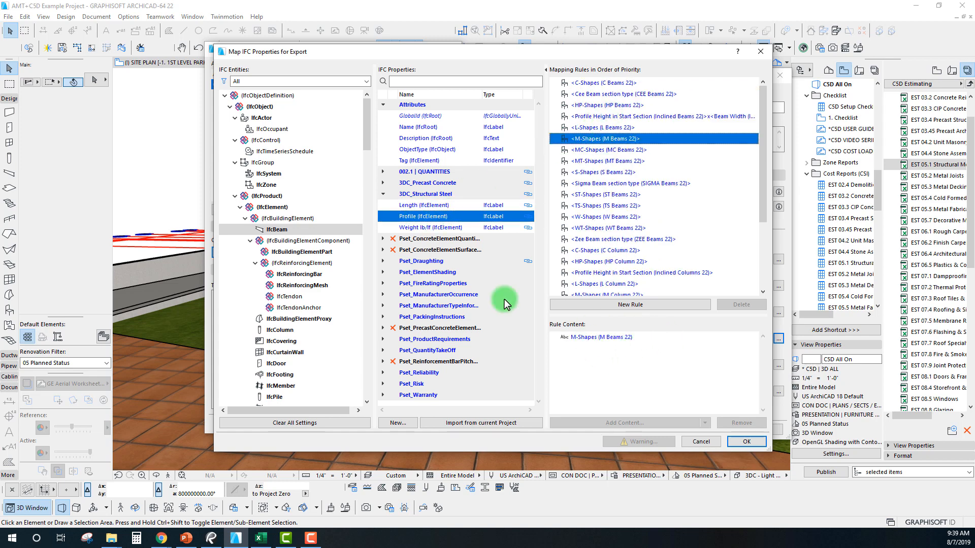
Step: Examine the beam and column rules mapped to IfcBeam's Weight lb/lf property, including the content of the SIGMA Beams 22 rule
{"action": "left_click", "coordinate": [429, 227]}
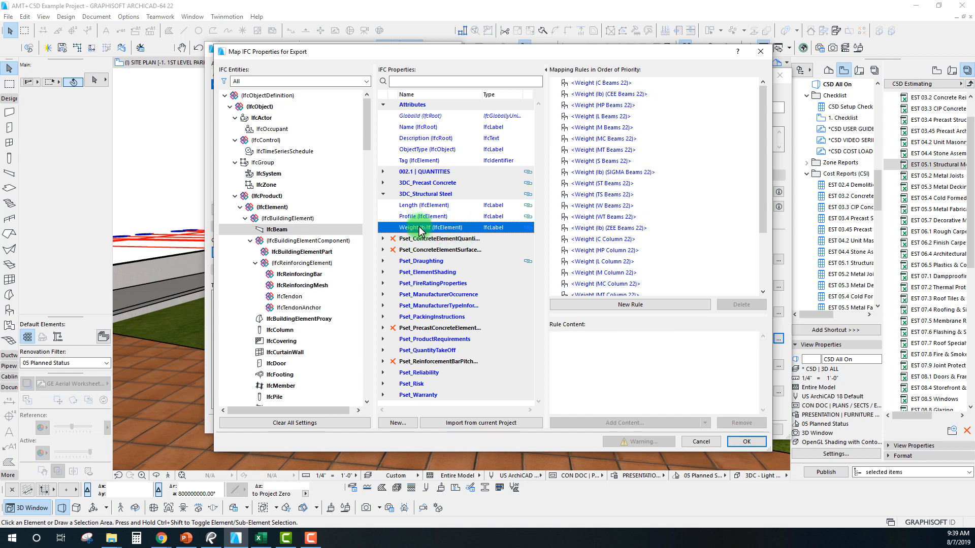
{"action": "scroll", "coordinate": [615, 198], "scroll_direction": "down", "scroll_amount": 3}
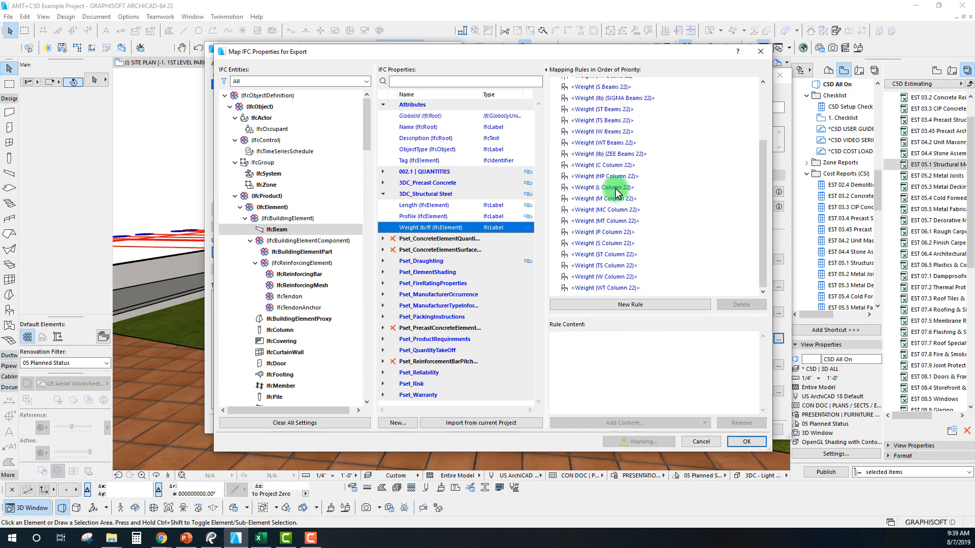
{"action": "scroll", "coordinate": [616, 198], "scroll_direction": "up", "scroll_amount": 3}
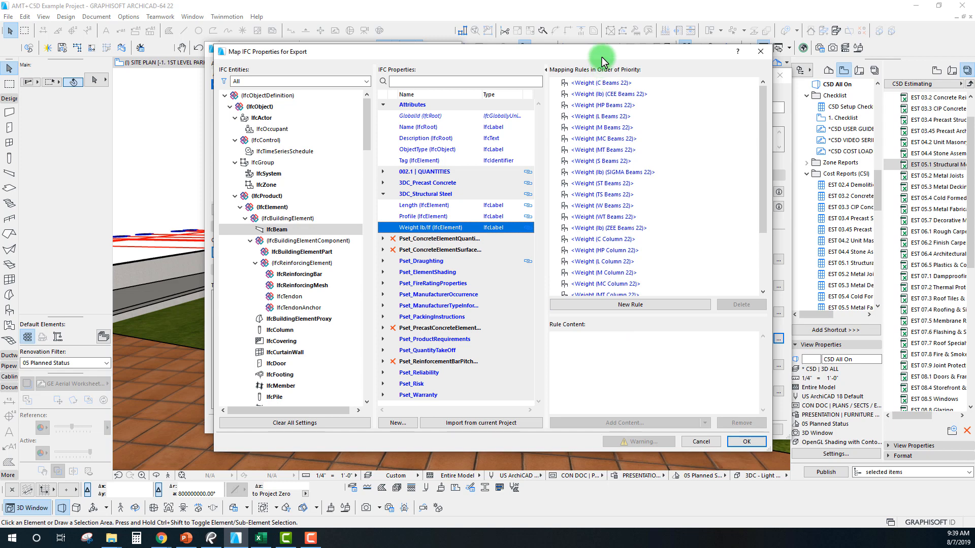
{"action": "left_click_drag", "start_coordinate": [602, 56], "coordinate": [576, 110]}
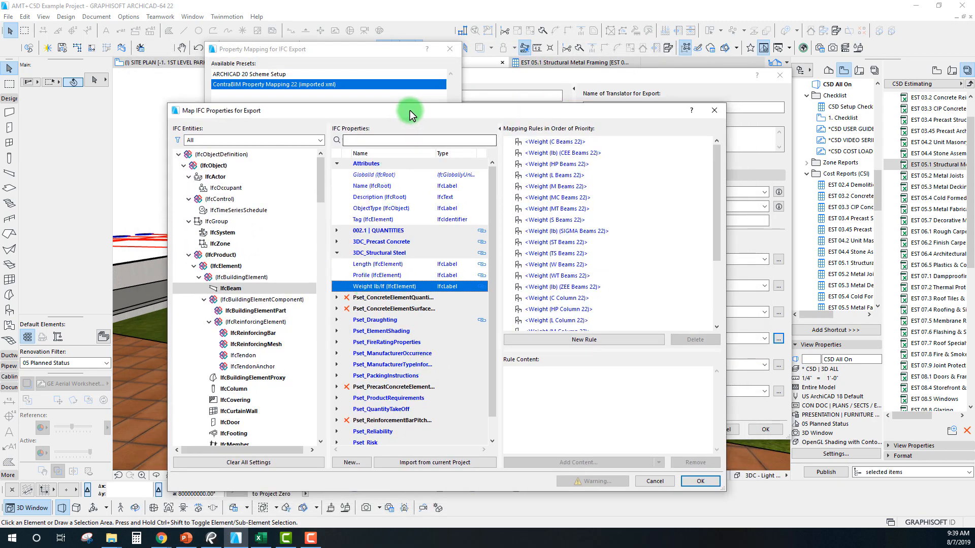
{"action": "left_click_drag", "start_coordinate": [409, 113], "coordinate": [382, 128]}
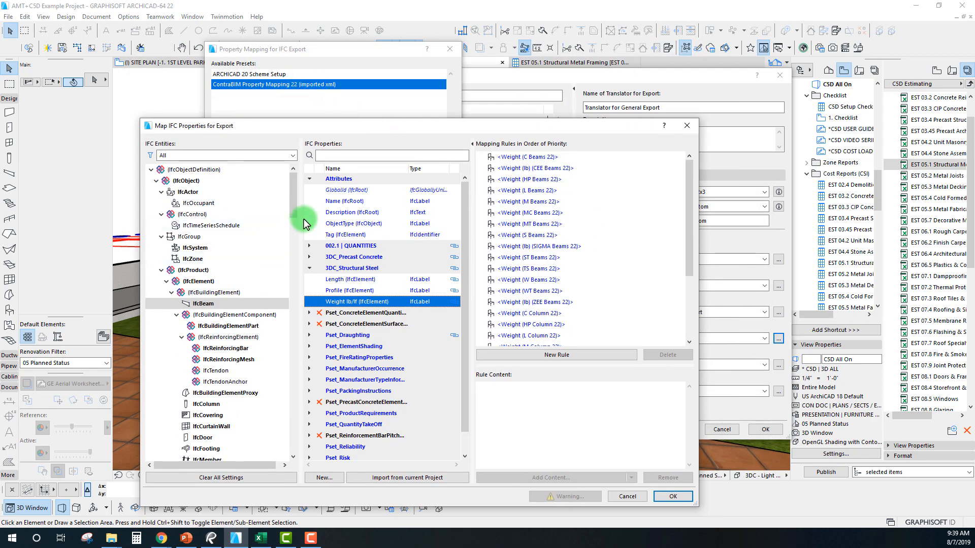
{"action": "left_click", "coordinate": [526, 246]}
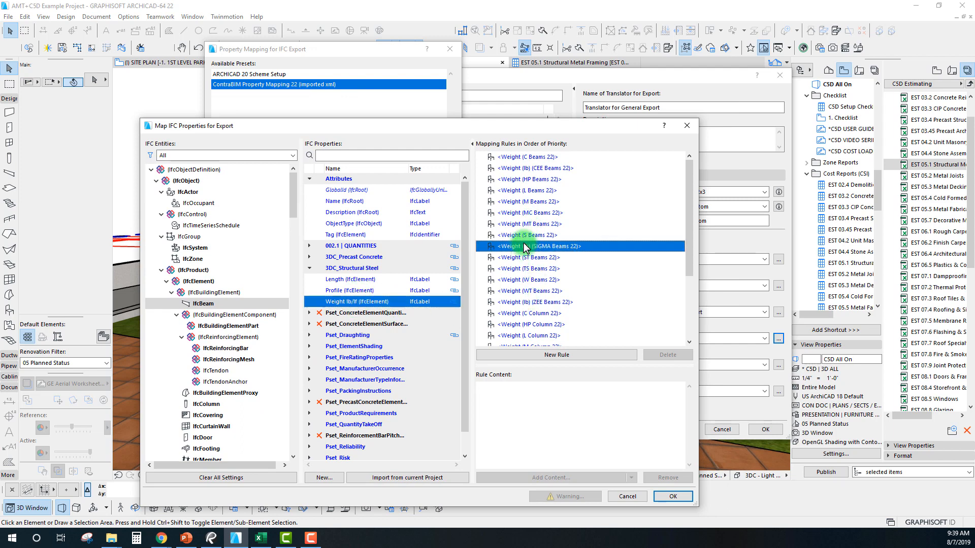
{"action": "scroll", "coordinate": [529, 318], "scroll_direction": "down", "scroll_amount": 3}
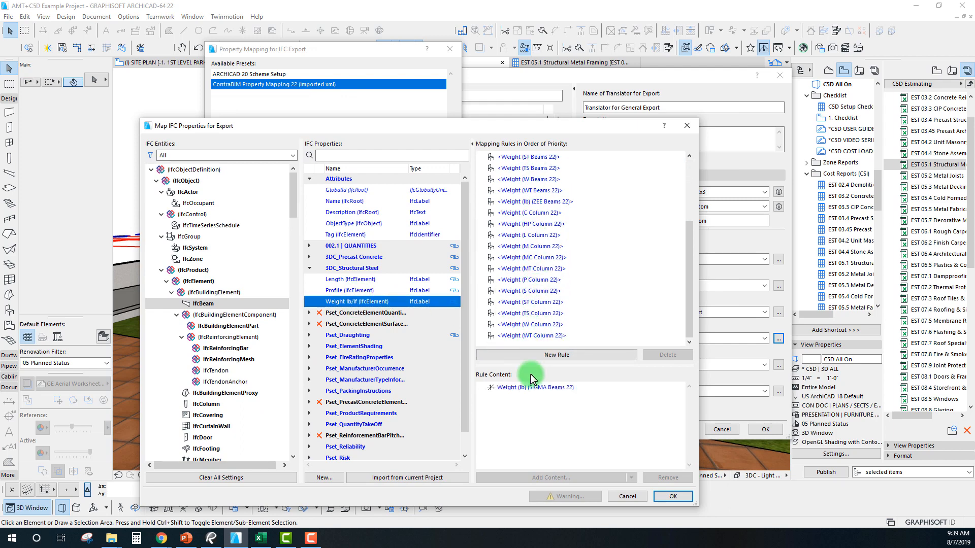
{"action": "left_click", "coordinate": [579, 355]}
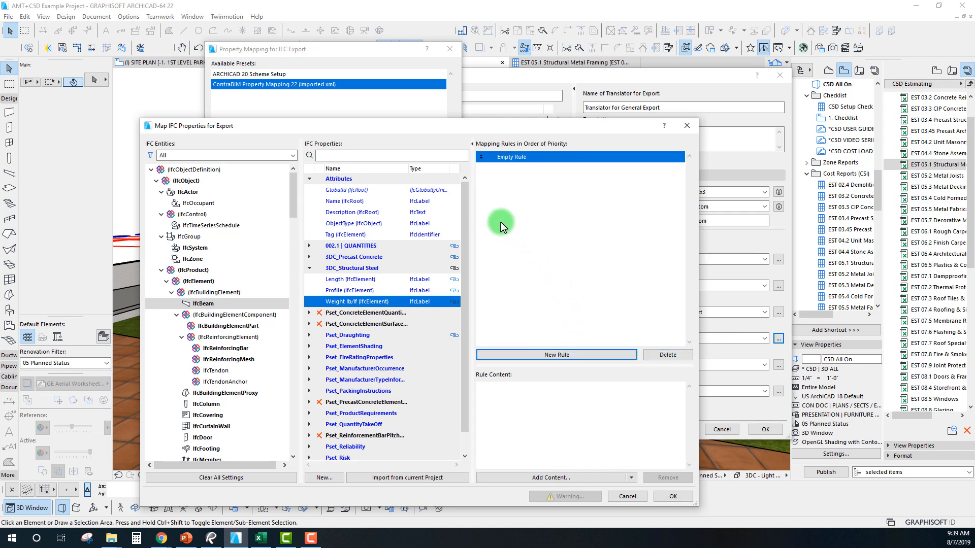
{"action": "left_click", "coordinate": [629, 499]}
{"action": "left_click", "coordinate": [301, 254]}
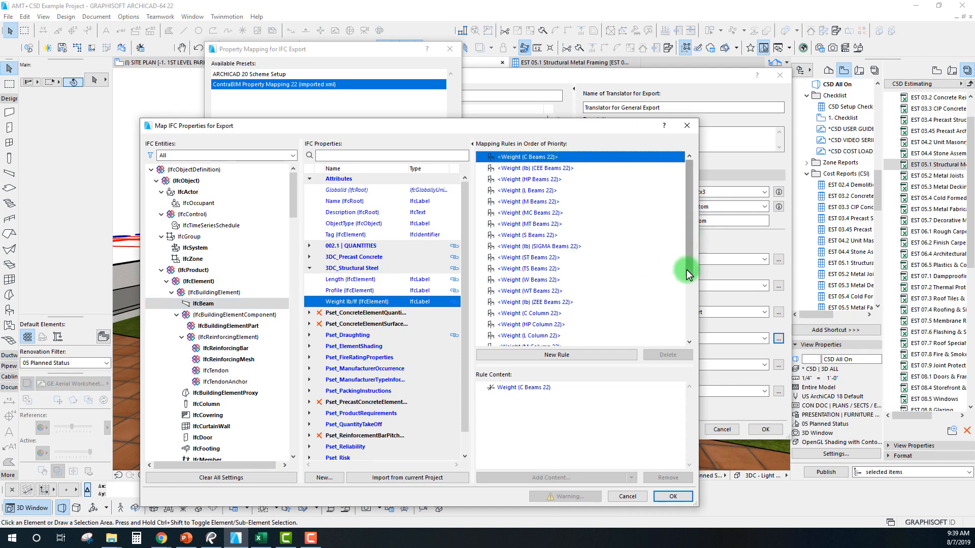
Step: Review IfcBeam's Weight lb/lf rules again and check the content of the C Beams 22 rule
{"action": "scroll", "coordinate": [687, 269], "scroll_direction": "down", "scroll_amount": 3}
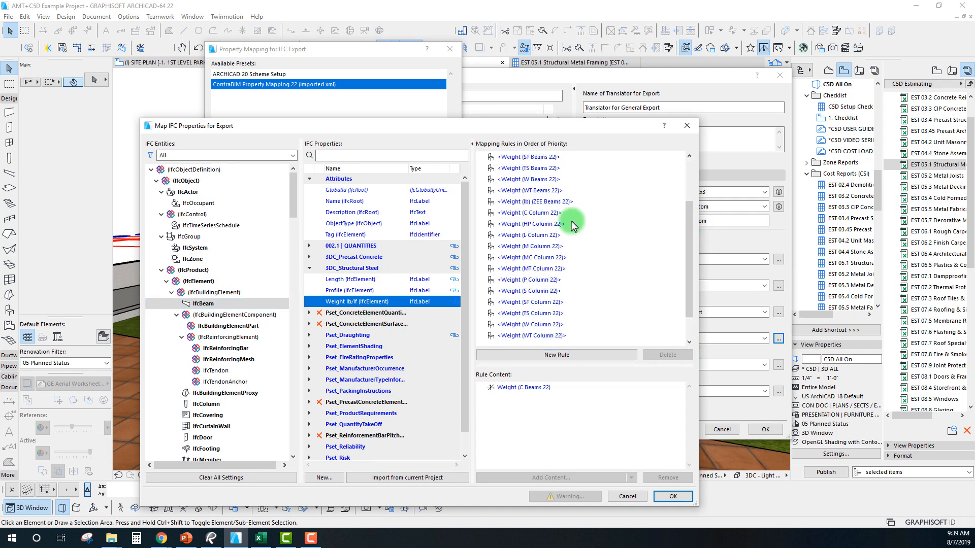
{"action": "scroll", "coordinate": [569, 215], "scroll_direction": "up", "scroll_amount": 3}
{"action": "left_click", "coordinate": [522, 168]}
{"action": "left_click", "coordinate": [518, 158]}
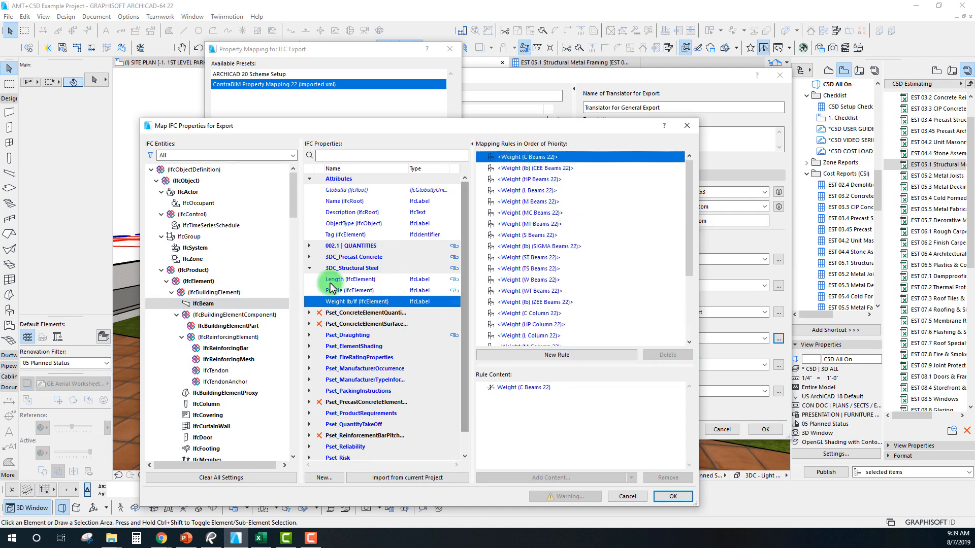
Step: Select the IfcElement entity and add a new empty rule after the WT Column 22 rule of its Weight lb/lf property
{"action": "left_click", "coordinate": [198, 293]}
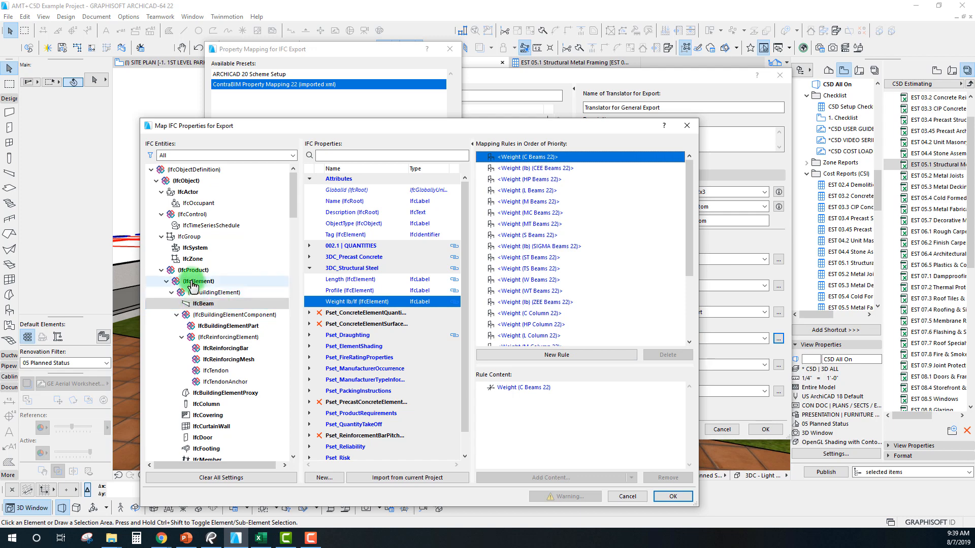
{"action": "left_click", "coordinate": [197, 282]}
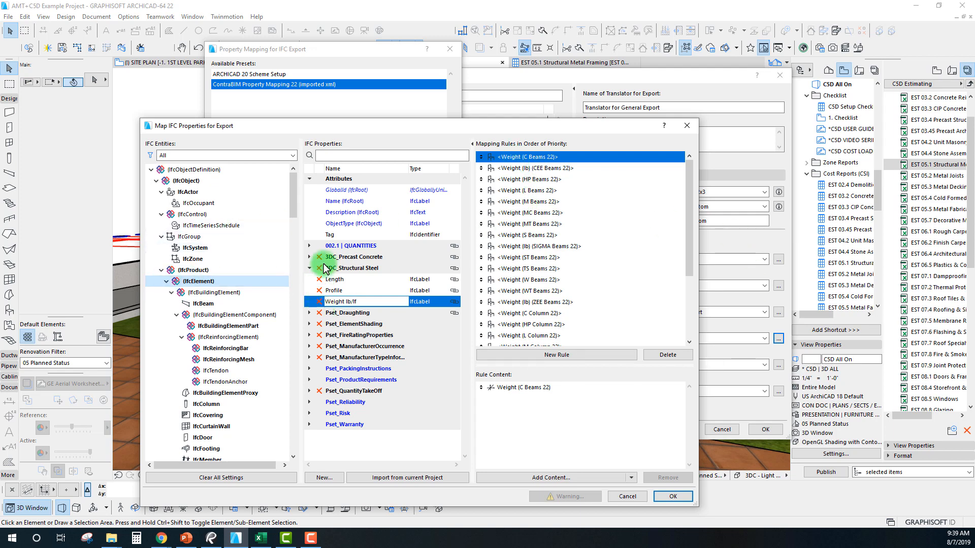
{"action": "left_click_drag", "start_coordinate": [683, 217], "coordinate": [688, 279]}
{"action": "left_click", "coordinate": [604, 336]}
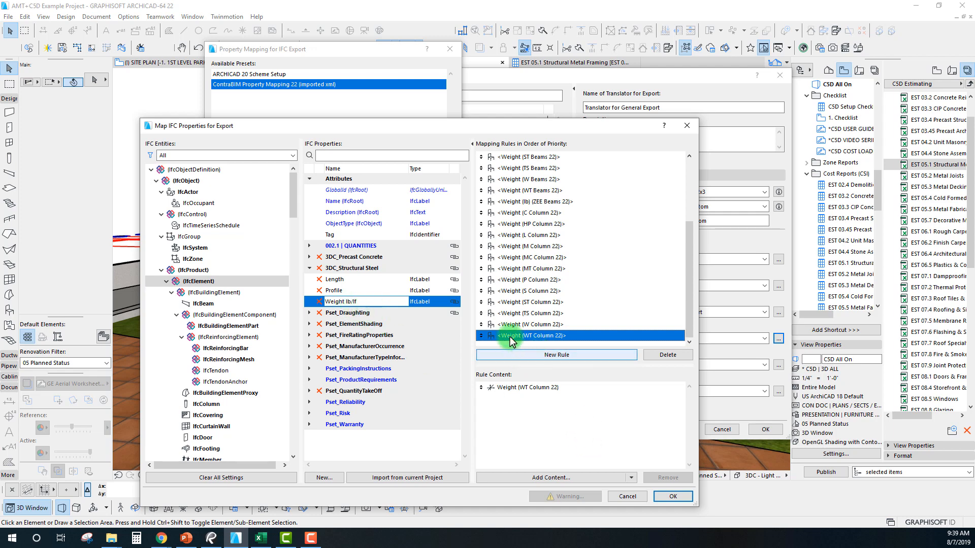
{"action": "left_click", "coordinate": [520, 354]}
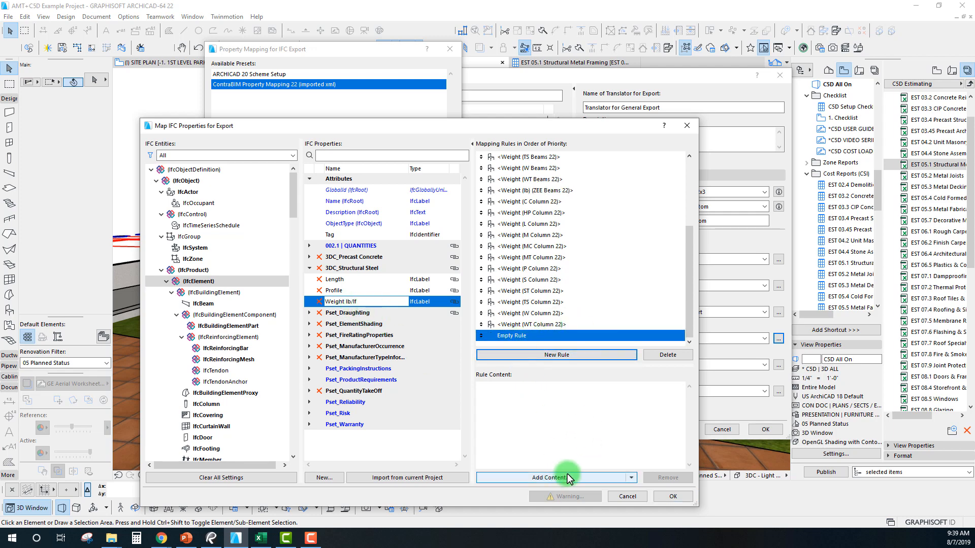
Step: Start adding library part parameters to the empty rule and expand ARCHICAD Library 22 down to the folders of Object Library 22.lcf
{"action": "left_click", "coordinate": [630, 478]}
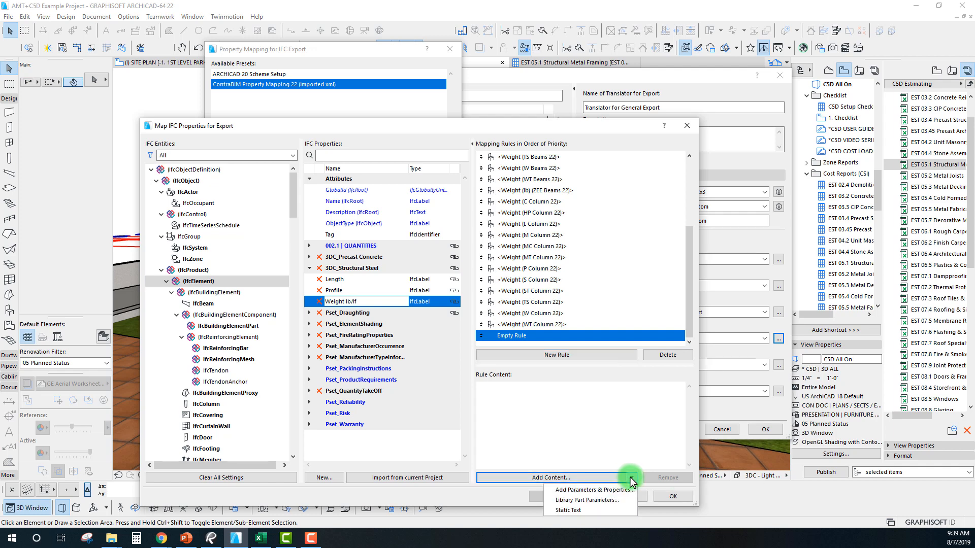
{"action": "left_click", "coordinate": [616, 500]}
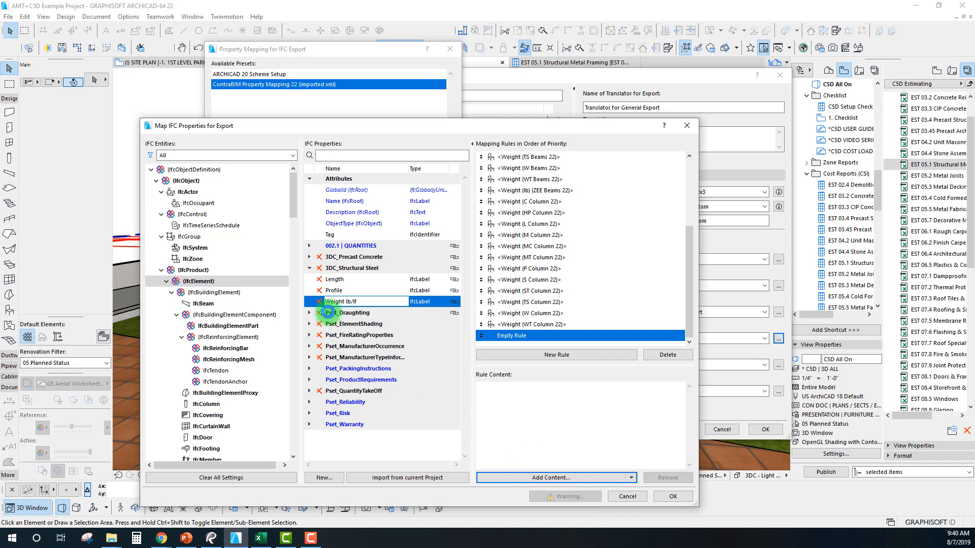
{"action": "left_click_drag", "start_coordinate": [428, 83], "coordinate": [120, 58]}
{"action": "scroll", "coordinate": [257, 109], "scroll_direction": "down", "scroll_amount": 4}
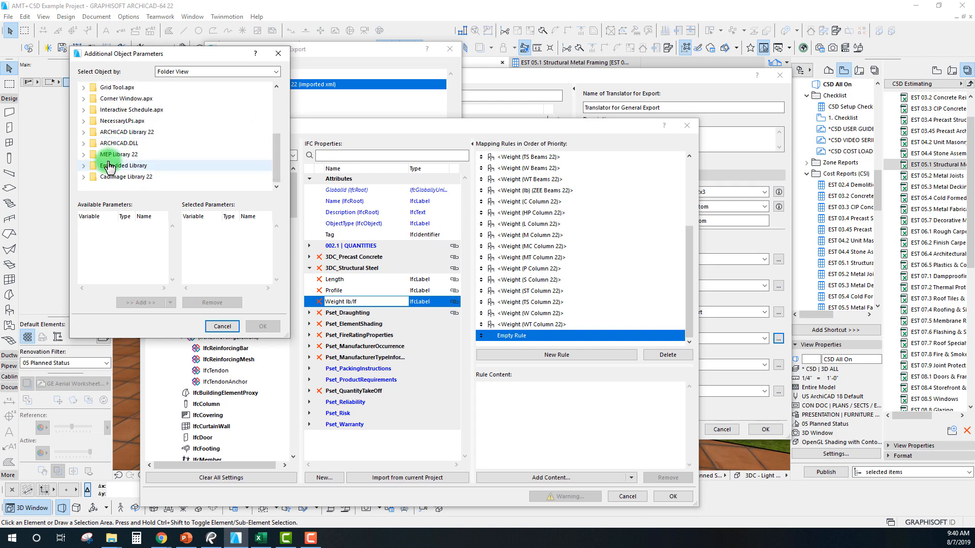
{"action": "left_click", "coordinate": [83, 155]}
{"action": "left_click", "coordinate": [83, 132]}
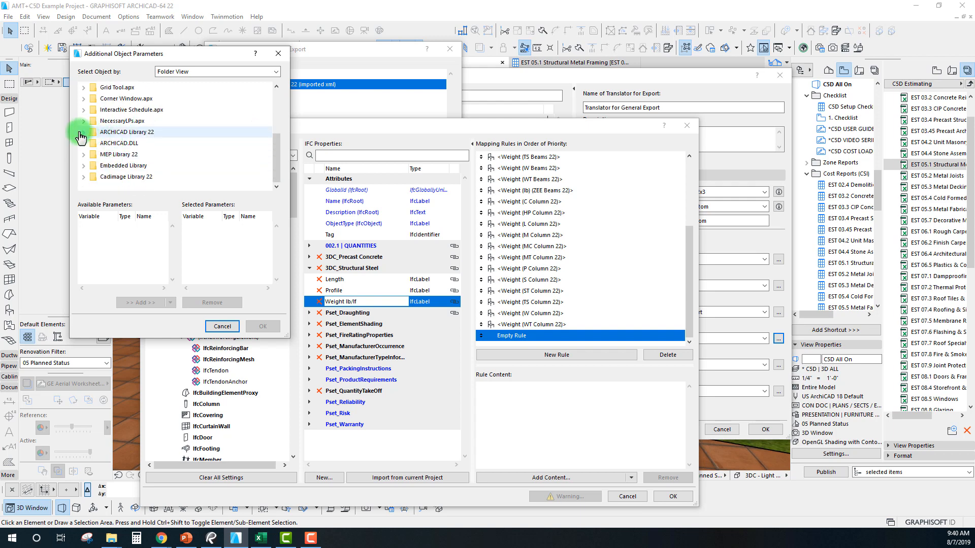
{"action": "left_click", "coordinate": [88, 154]}
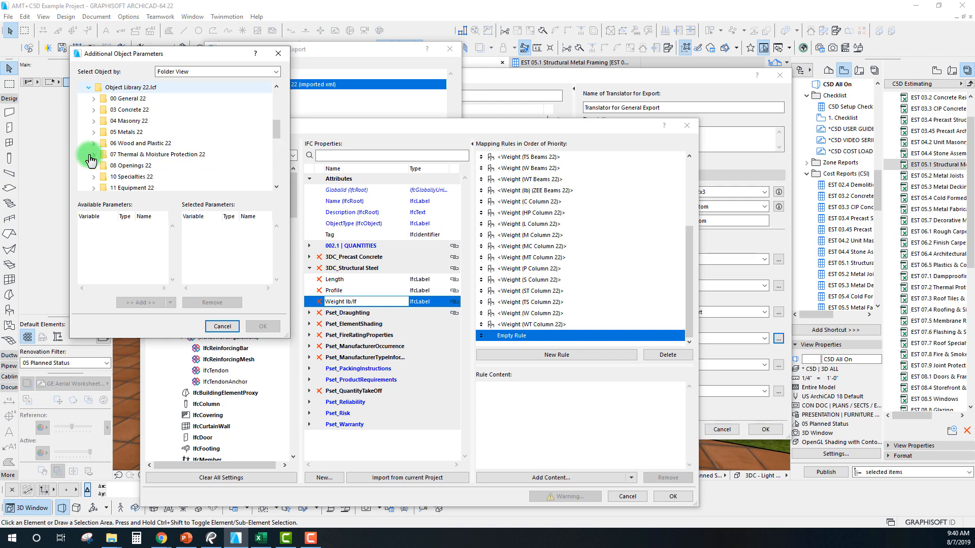
Step: Browse 05 Metals 22 to C Beams 22.gsm in the Steel Beams 22 folder and find its Weight parameter among the available parameters
{"action": "left_click", "coordinate": [93, 133]}
{"action": "left_click", "coordinate": [119, 144]}
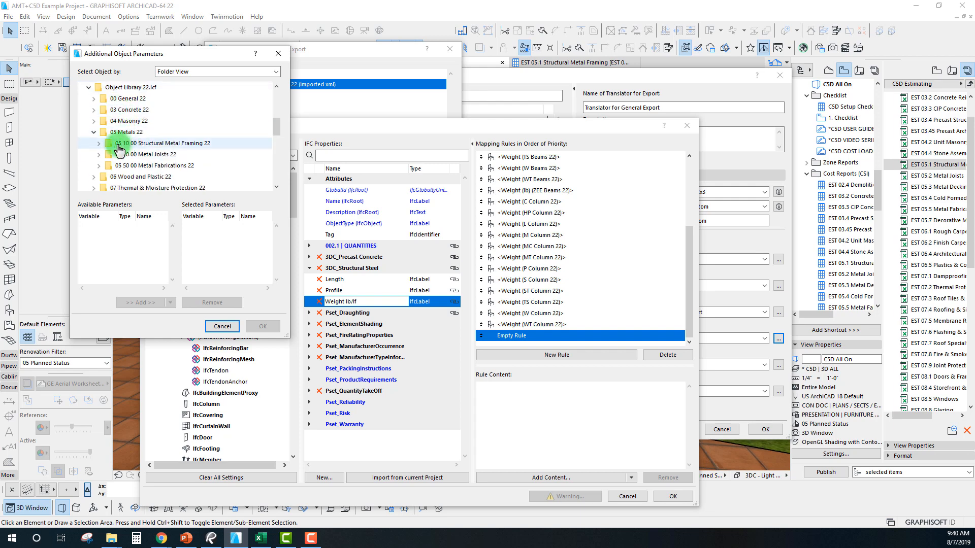
{"action": "left_click", "coordinate": [99, 143]}
{"action": "left_click", "coordinate": [105, 155]}
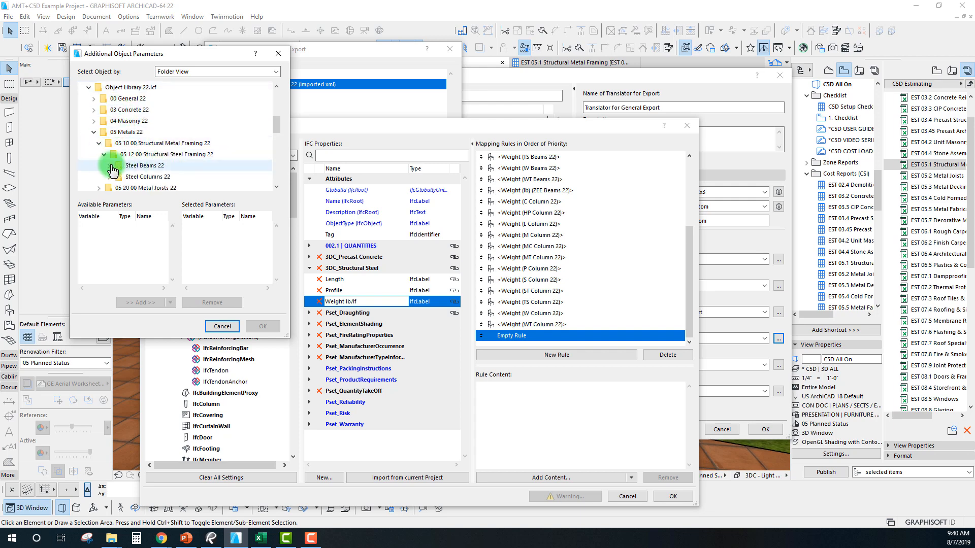
{"action": "left_click", "coordinate": [110, 165]}
{"action": "left_click", "coordinate": [142, 99]}
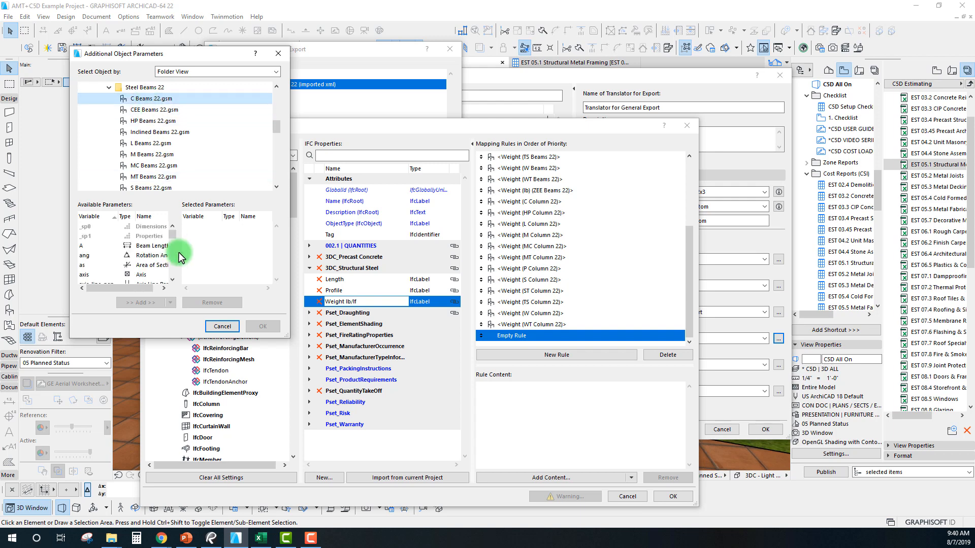
{"action": "left_click_drag", "start_coordinate": [172, 239], "coordinate": [174, 272]}
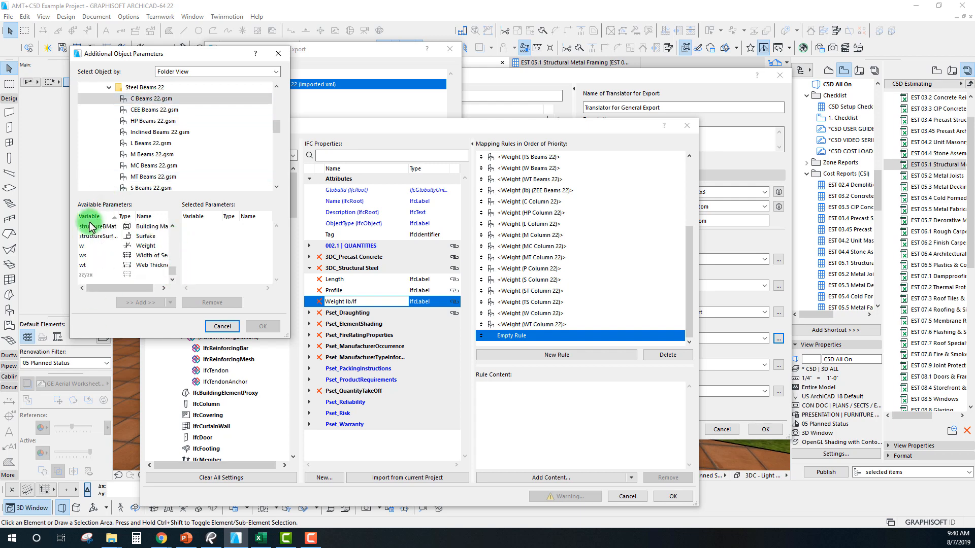
Step: Close the object parameters without adding any and delete the empty rule from Weight lb/lf
{"action": "left_click_drag", "start_coordinate": [229, 55], "coordinate": [262, 65]}
{"action": "left_click", "coordinate": [286, 62]}
{"action": "left_click_drag", "start_coordinate": [406, 129], "coordinate": [395, 109]}
{"action": "left_click", "coordinate": [655, 334]}
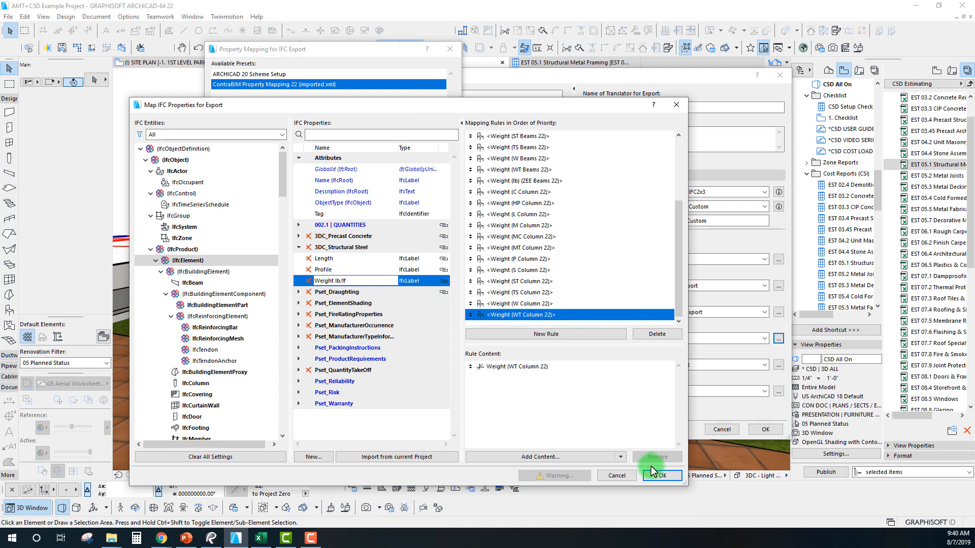
Step: Accept the IFC property mapping and confirm the property mapping presets with ContraBIM Property Mapping 22 (imported xml) selected
{"action": "left_click", "coordinate": [656, 474]}
{"action": "left_click", "coordinate": [349, 84]}
{"action": "left_click_drag", "start_coordinate": [345, 49], "coordinate": [276, 49]}
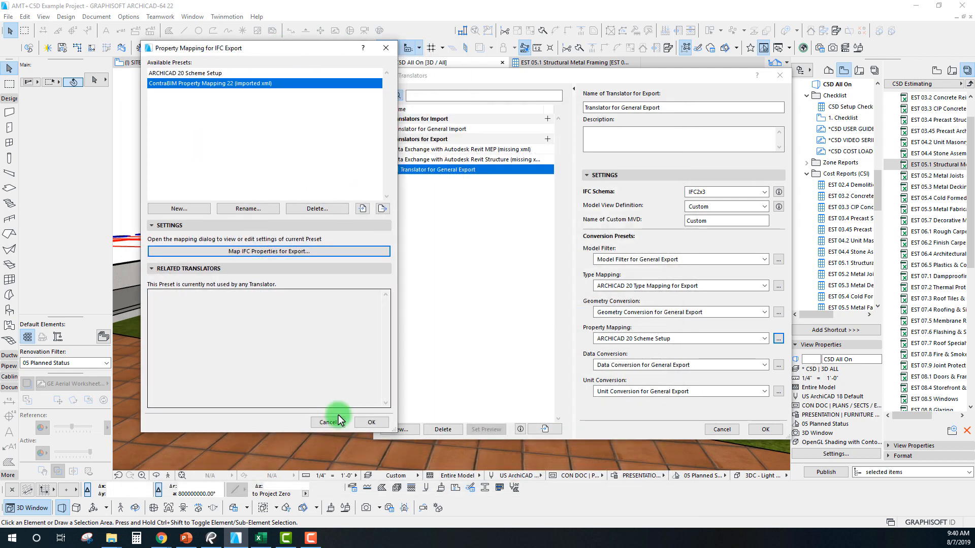
{"action": "left_click", "coordinate": [366, 423]}
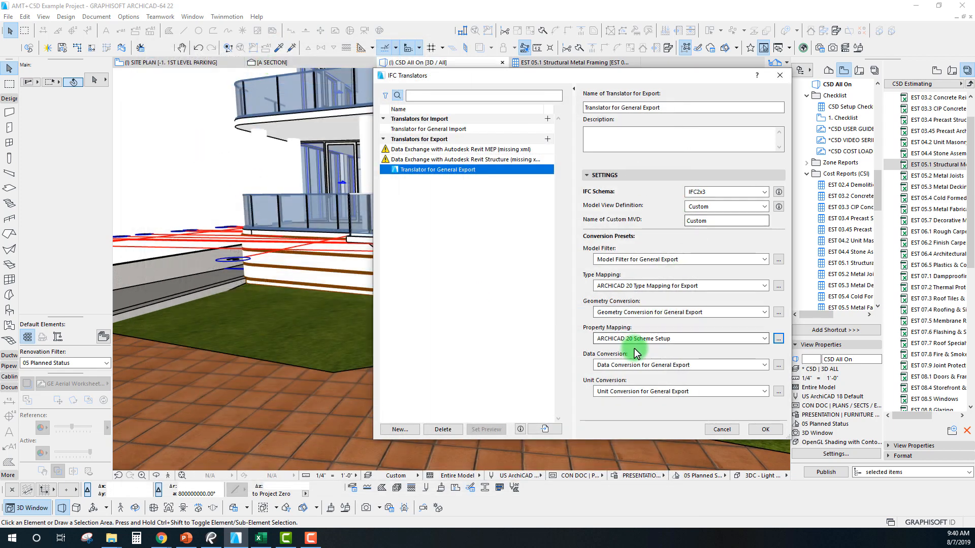
Step: Set the General Export translator's property mapping to ContraBIM Property Mapping 22 (imported xml) and confirm the IFC translator settings
{"action": "left_click", "coordinate": [764, 339]}
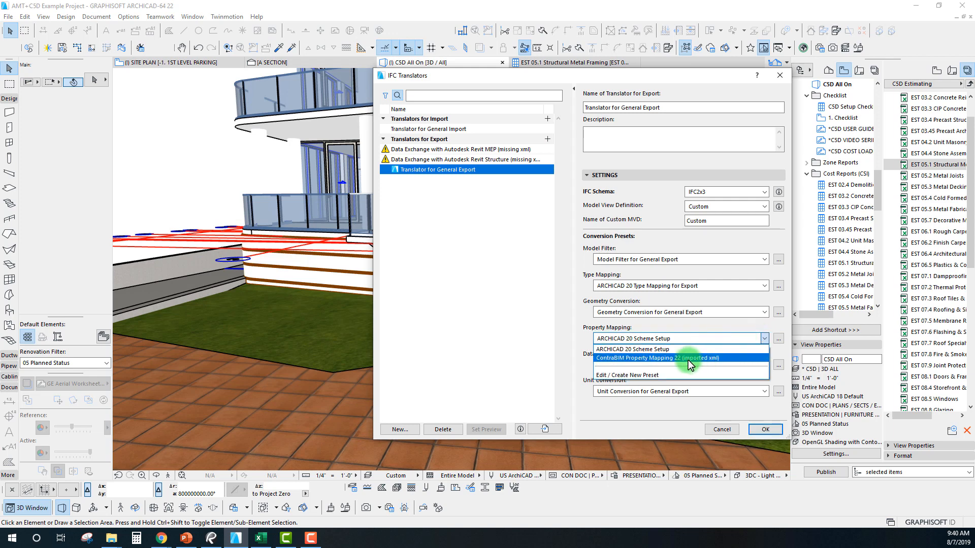
{"action": "left_click", "coordinate": [631, 359]}
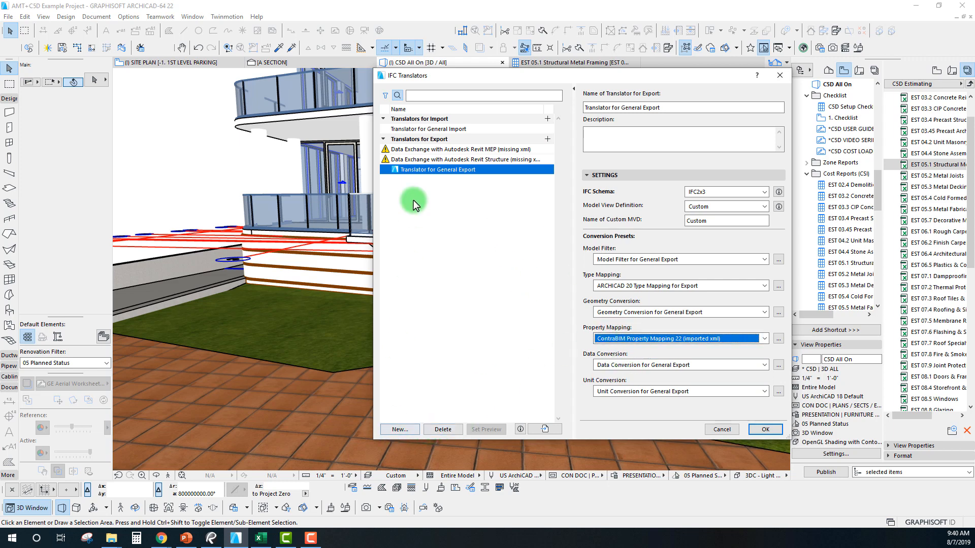
{"action": "left_click_drag", "start_coordinate": [613, 76], "coordinate": [497, 65]}
{"action": "left_click", "coordinate": [651, 419]}
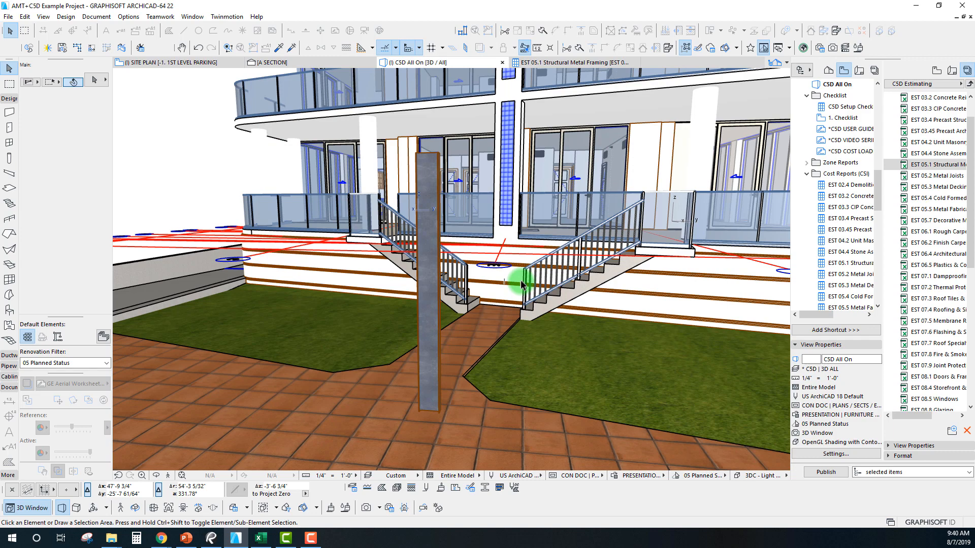
Step: Select the steel W column in front of the stairs in the 3D view and open its object selection settings
{"action": "middle_click_drag", "start_coordinate": [496, 175], "coordinate": [490, 179]}
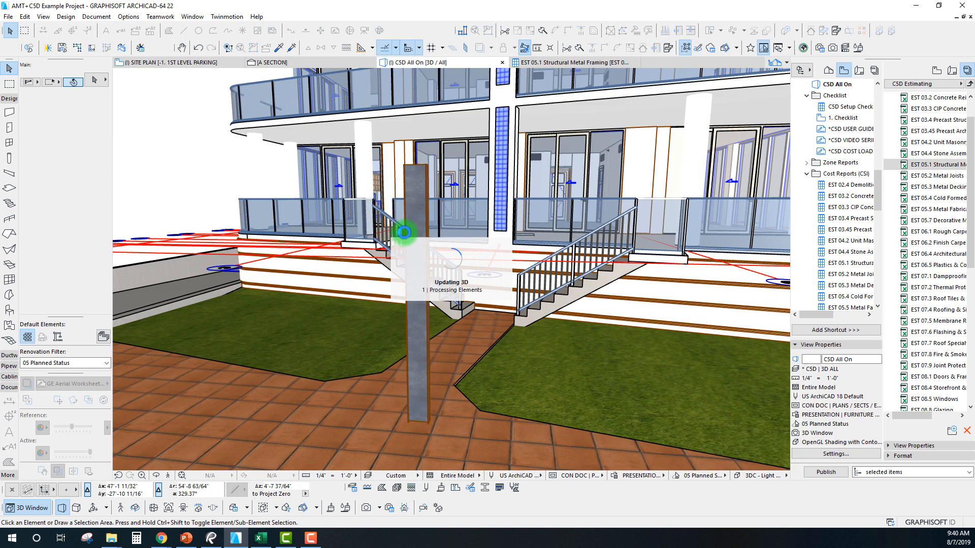
{"action": "left_click", "coordinate": [459, 261]}
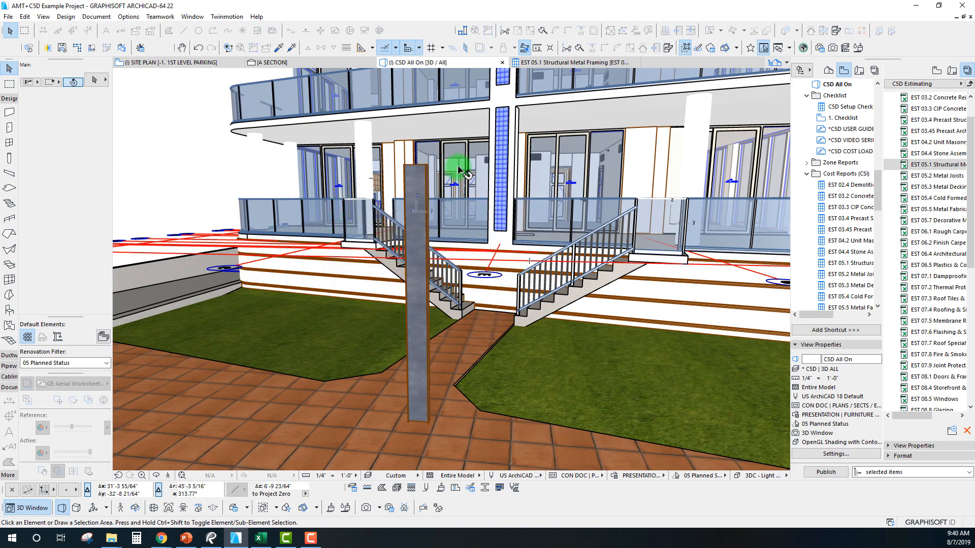
{"action": "left_click", "coordinate": [421, 172]}
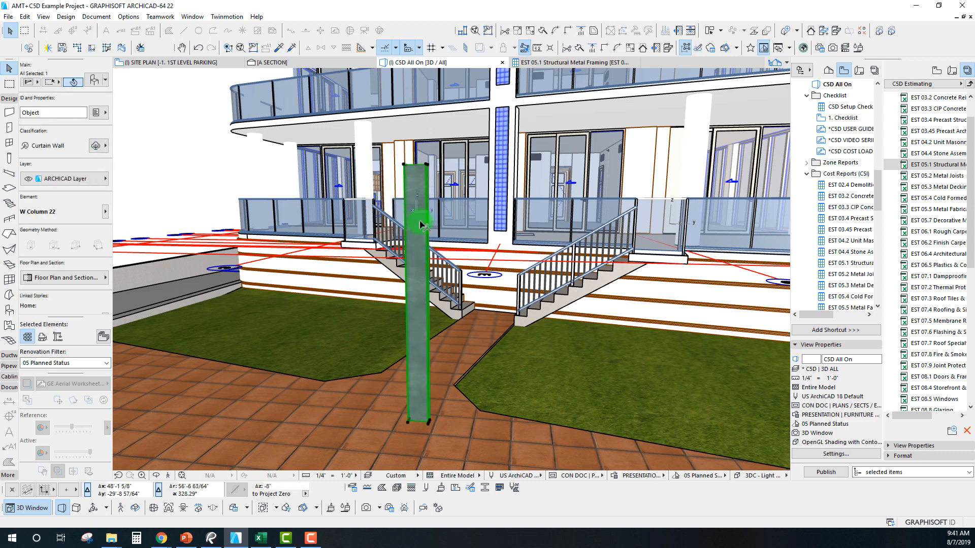
{"action": "scroll", "coordinate": [46, 224], "scroll_direction": "down", "scroll_amount": 5}
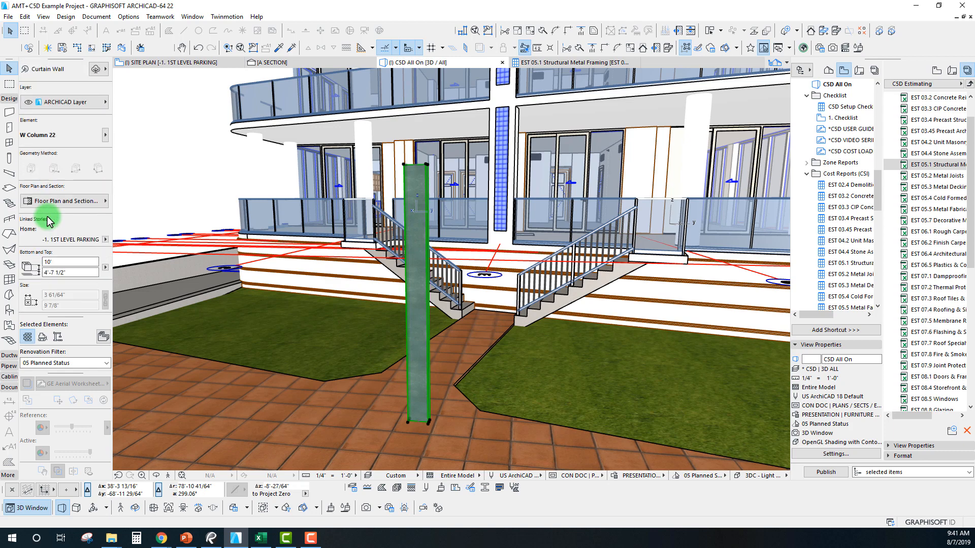
{"action": "scroll", "coordinate": [65, 203], "scroll_direction": "up", "scroll_amount": 5}
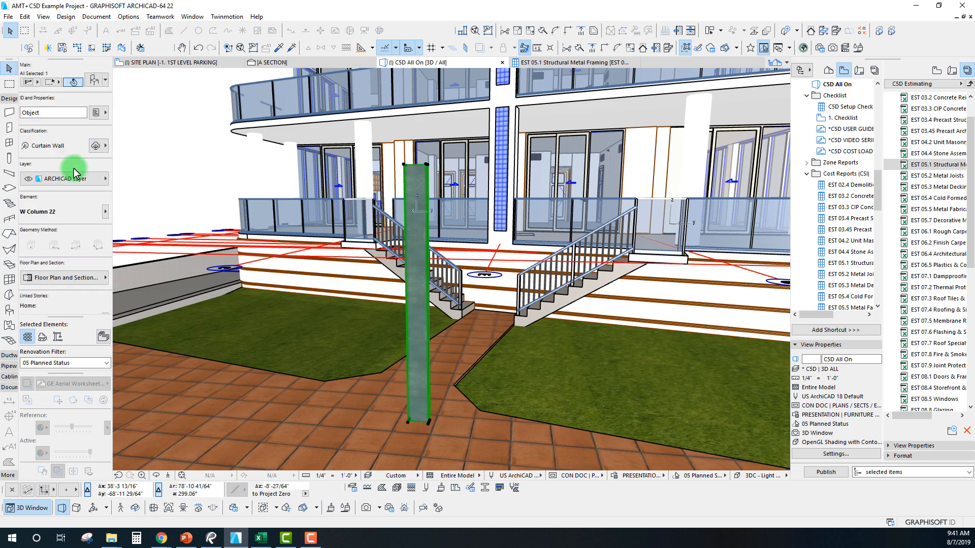
{"action": "left_click", "coordinate": [94, 80]}
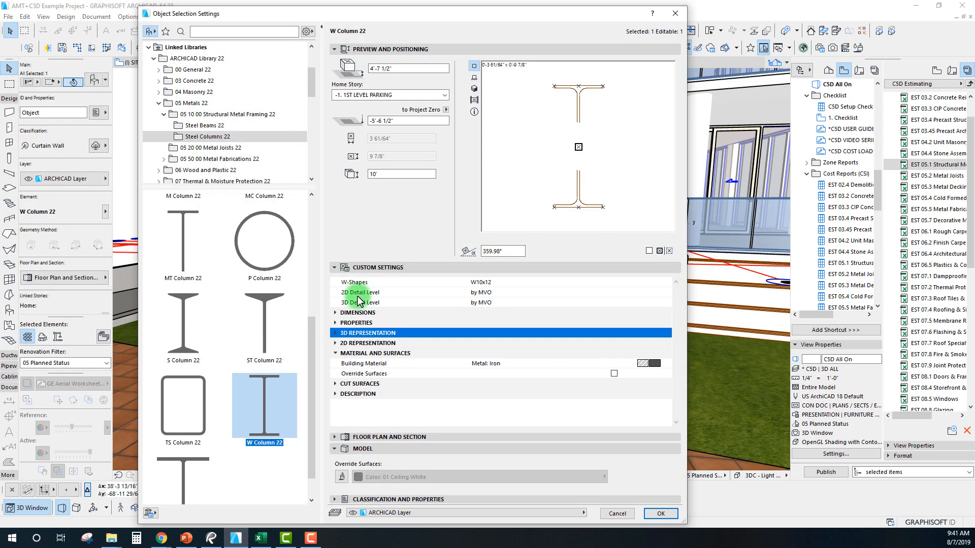
Step: Examine the Profile and Weight lb/lf (3DC_Structural Steel) entries among the W column's IFC properties
{"action": "left_click", "coordinate": [344, 500]}
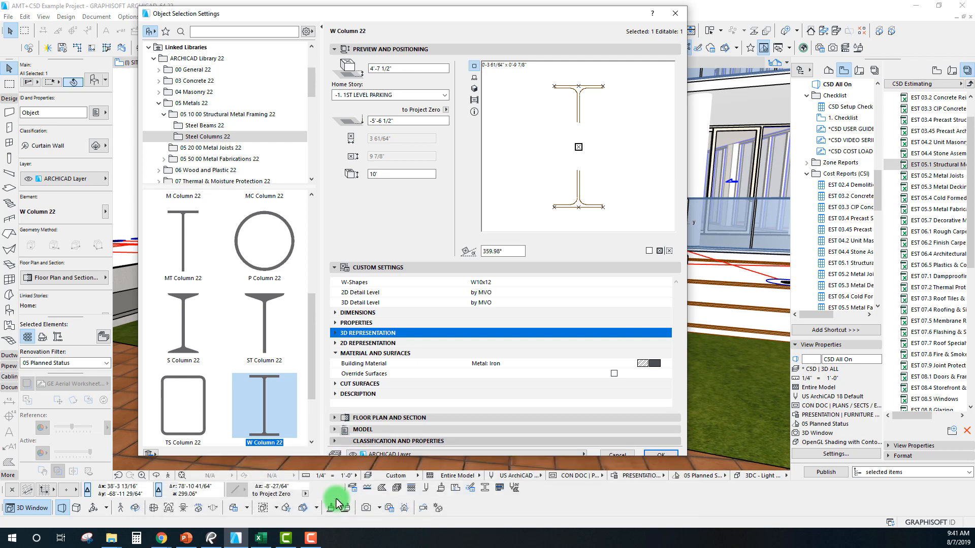
{"action": "scroll", "coordinate": [558, 411], "scroll_direction": "down", "scroll_amount": 5}
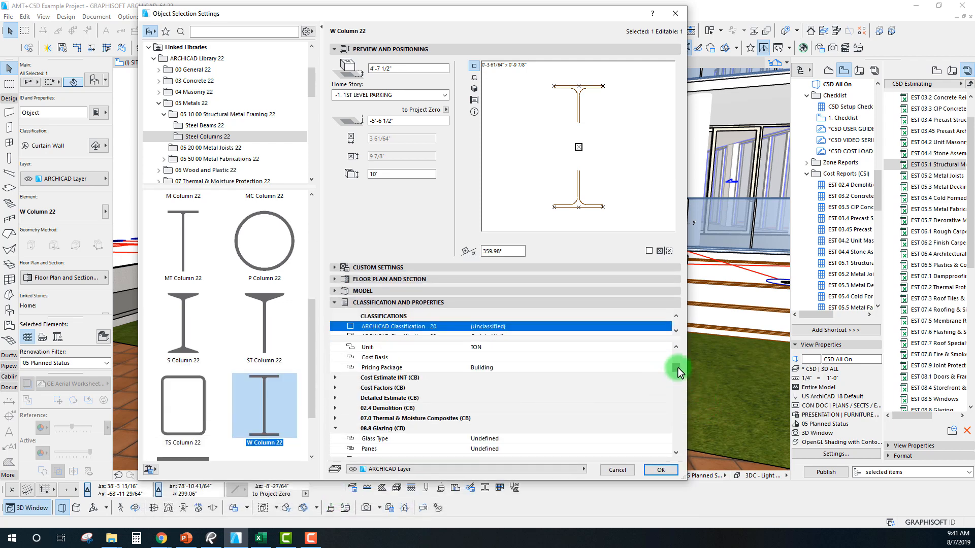
{"action": "left_click_drag", "start_coordinate": [678, 371], "coordinate": [678, 460]}
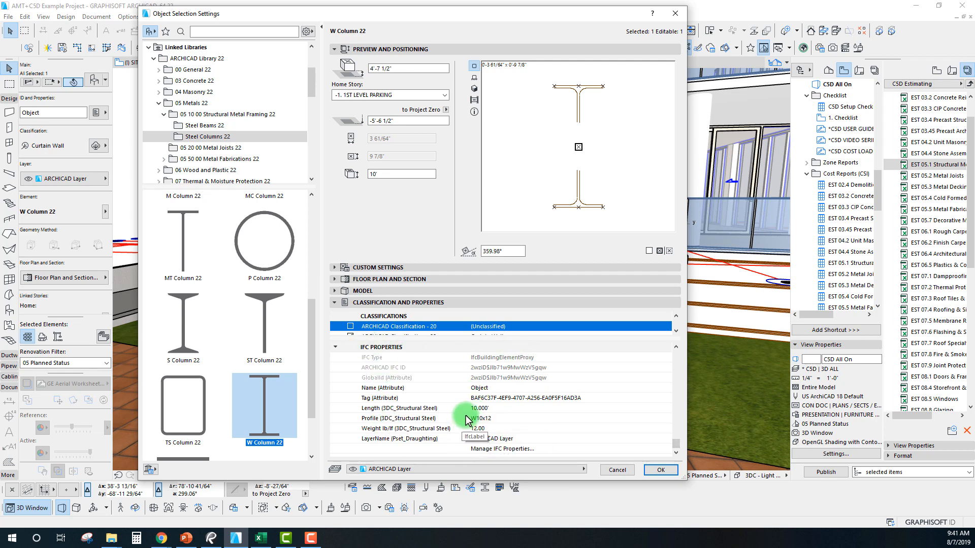
{"action": "left_click", "coordinate": [385, 411]}
{"action": "left_click", "coordinate": [375, 420]}
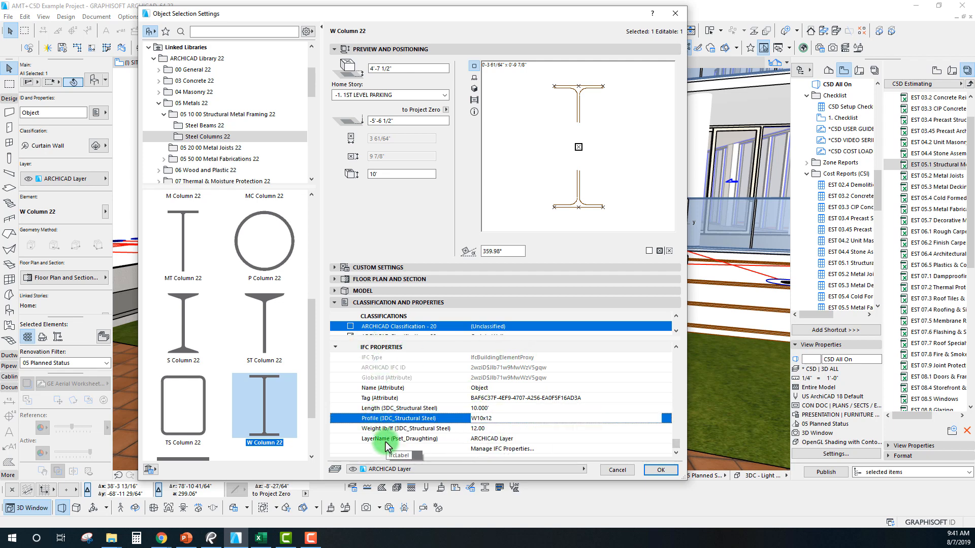
{"action": "left_click", "coordinate": [381, 429]}
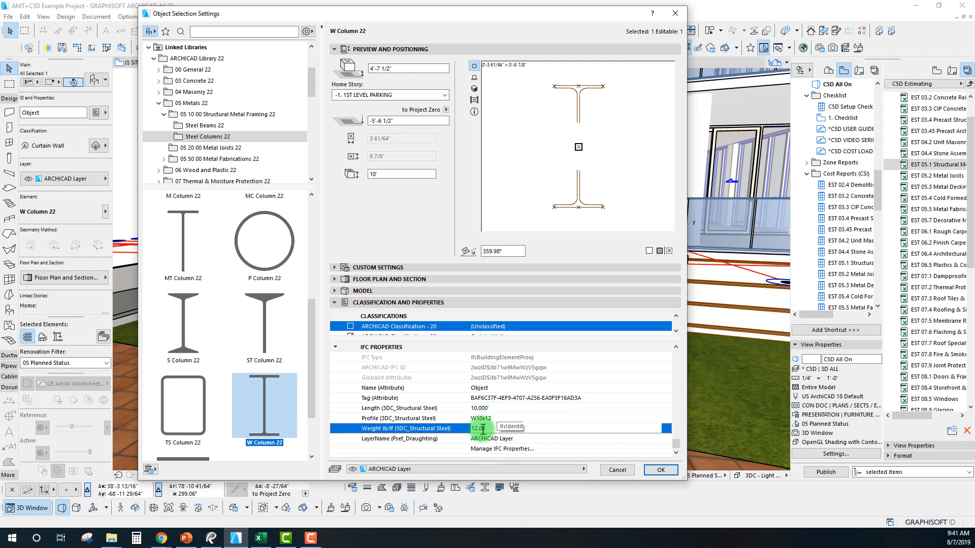
{"action": "left_click", "coordinate": [499, 419]}
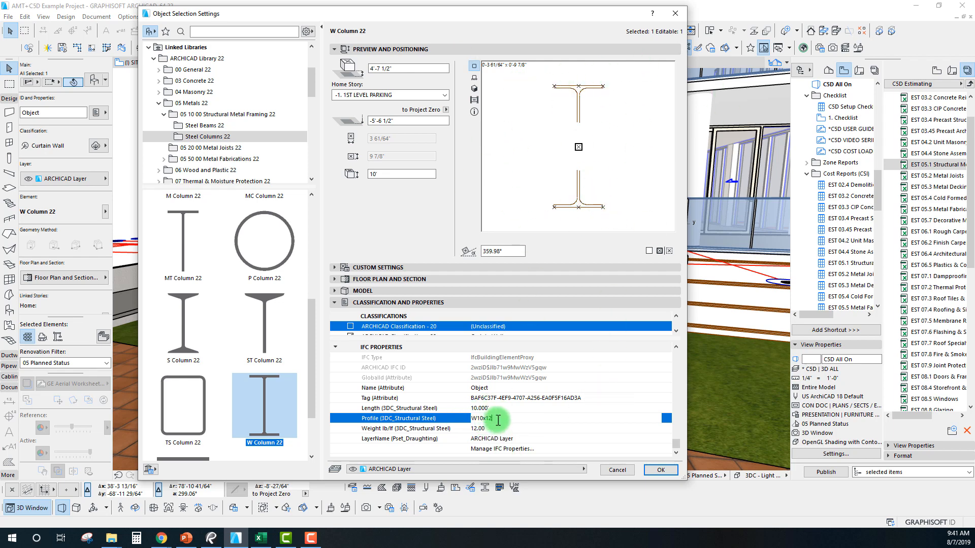
{"action": "left_click", "coordinate": [472, 430]}
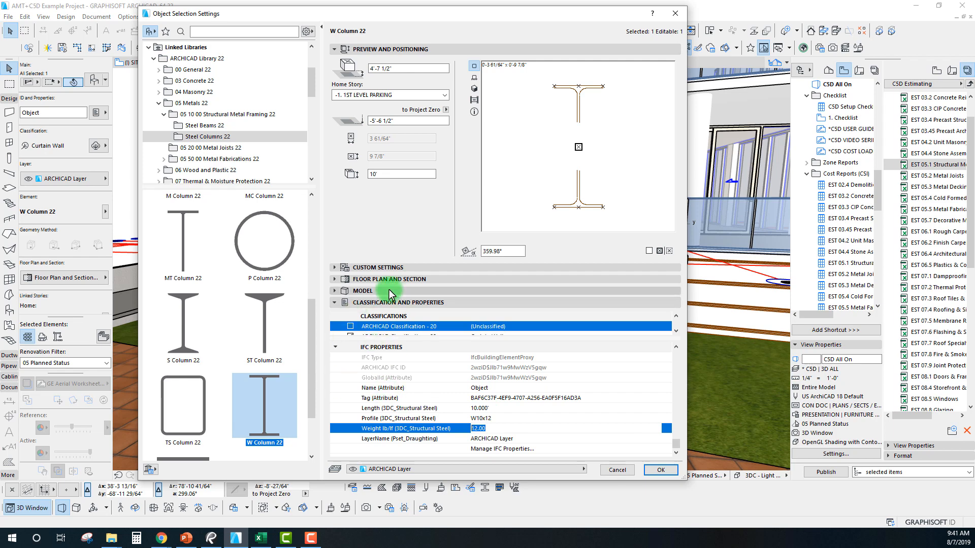
Step: Assign the W column to the layer S | COLUMNS | STRUCTURAL.3D and confirm the object settings
{"action": "left_click_drag", "start_coordinate": [512, 21], "coordinate": [500, 34]}
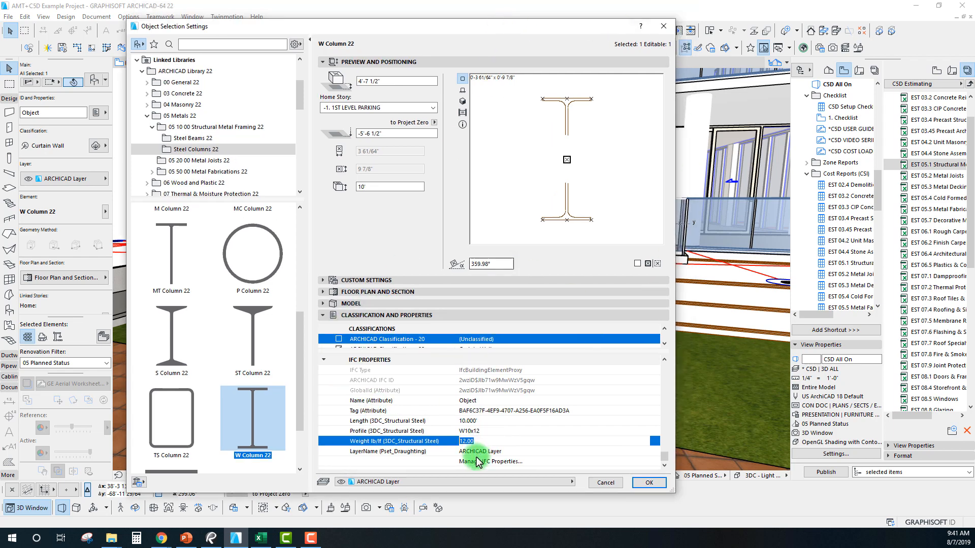
{"action": "left_click", "coordinate": [433, 482]}
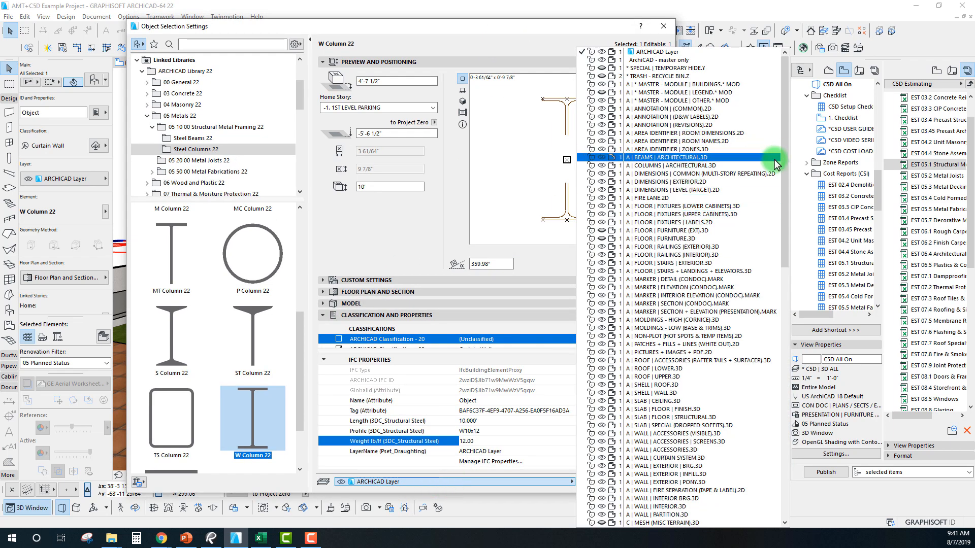
{"action": "left_click_drag", "start_coordinate": [784, 159], "coordinate": [794, 358]}
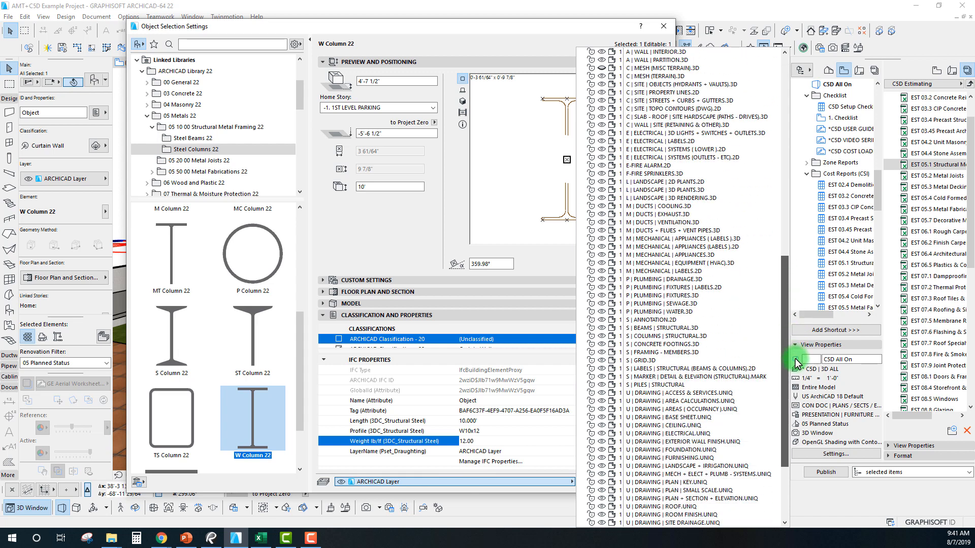
{"action": "left_click", "coordinate": [671, 338]}
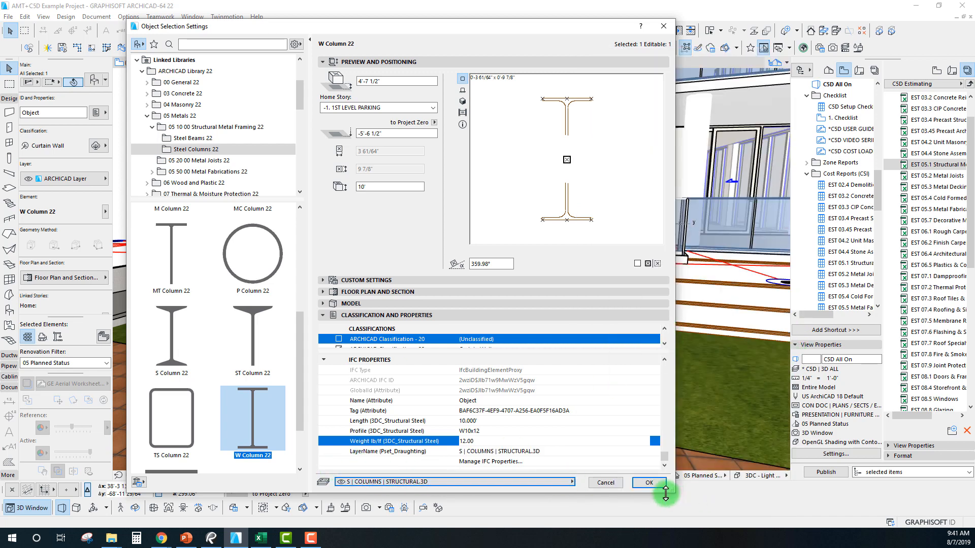
{"action": "left_click", "coordinate": [652, 483]}
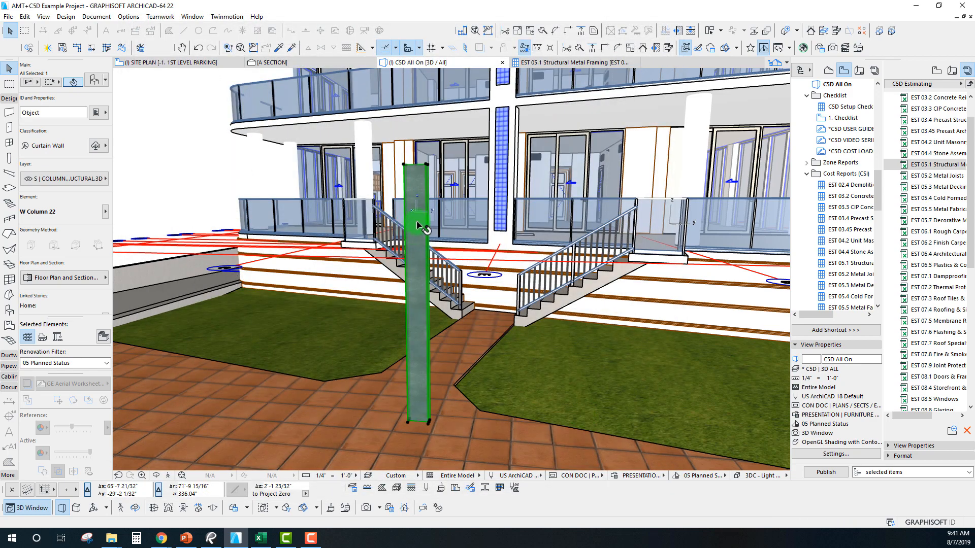
Step: Open the EST 05.1 Structural Metal Framing schedule and check the steel column's Profile and Weight lb/lf cells
{"action": "middle_click_drag", "start_coordinate": [418, 226], "coordinate": [381, 199]}
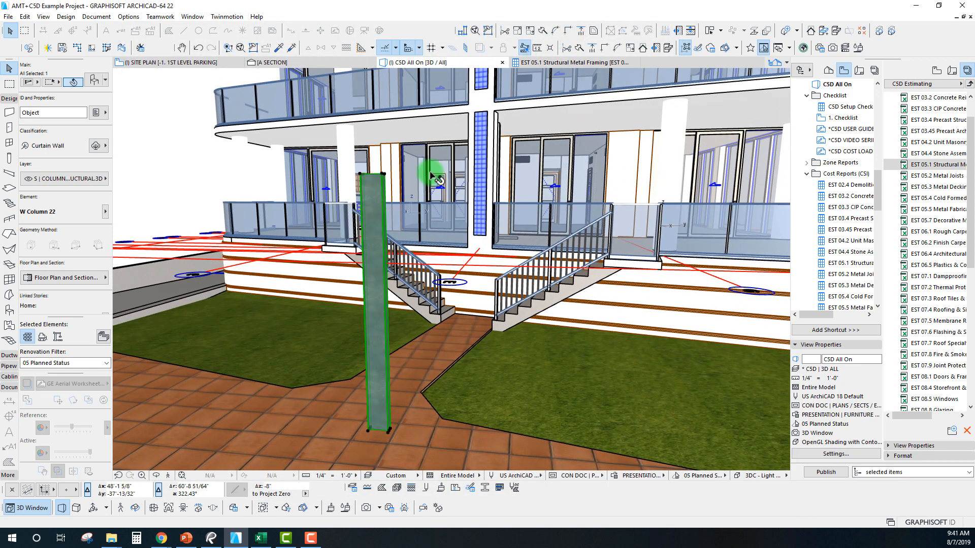
{"action": "left_click", "coordinate": [556, 62]}
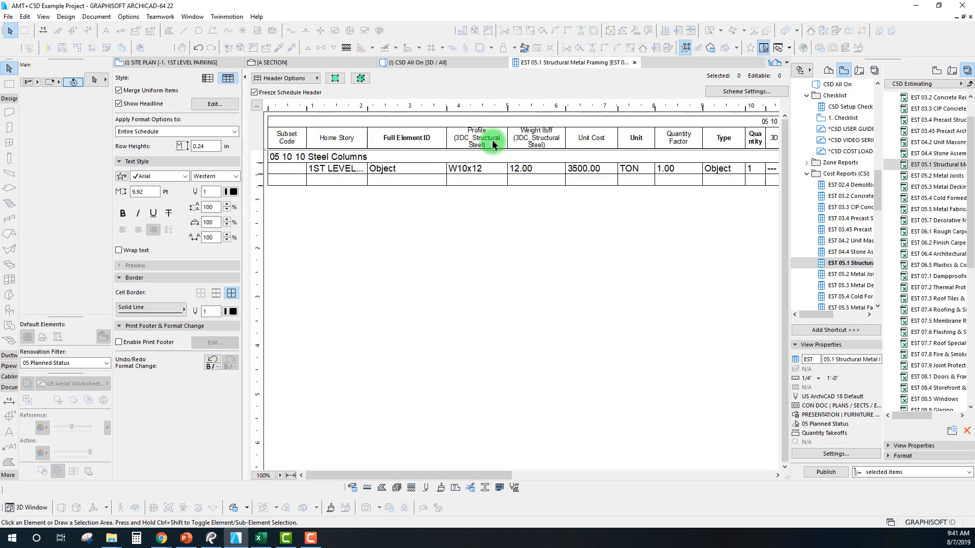
{"action": "left_click", "coordinate": [407, 169]}
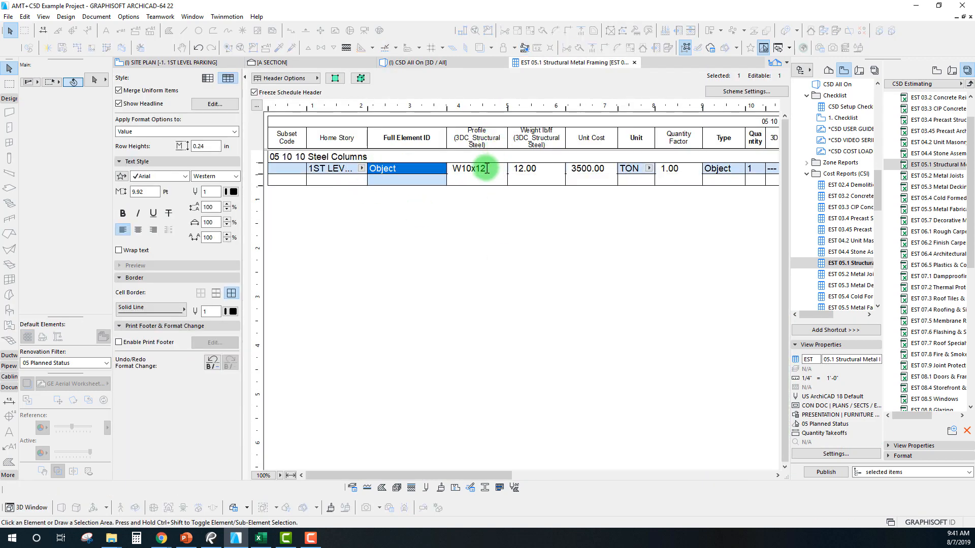
{"action": "left_click", "coordinate": [474, 168]}
{"action": "left_click", "coordinate": [540, 168]}
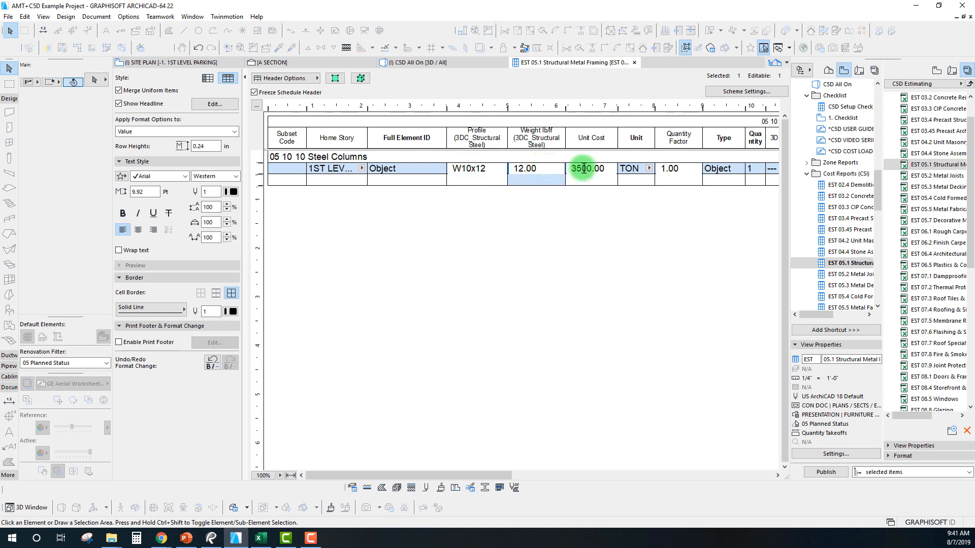
{"action": "left_click", "coordinate": [587, 233]}
{"action": "left_click", "coordinate": [550, 167]}
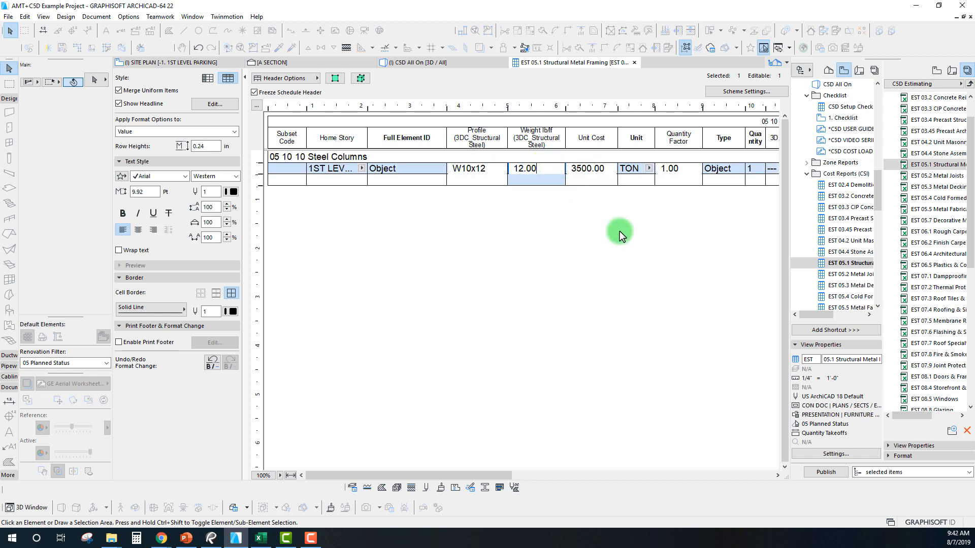
{"action": "left_click", "coordinate": [619, 231]}
{"action": "left_click", "coordinate": [539, 168]}
{"action": "left_click", "coordinate": [678, 252]}
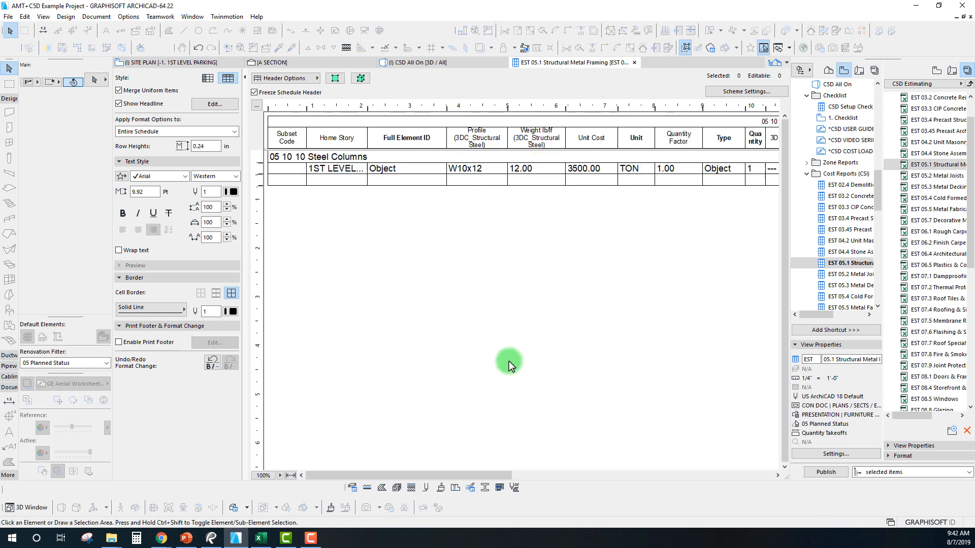
Step: Set the steel column's Quantity Factor to 1.10 in the structural metal framing schedule
{"action": "left_click_drag", "start_coordinate": [475, 477], "coordinate": [490, 478]}
{"action": "left_click", "coordinate": [652, 168]}
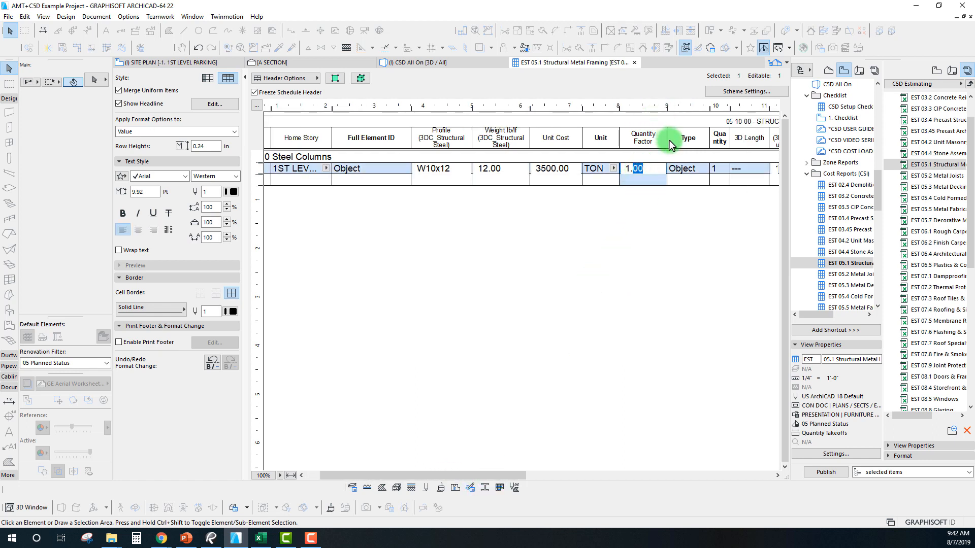
{"action": "type", "text": "10"}
{"action": "left_click", "coordinate": [645, 264]}
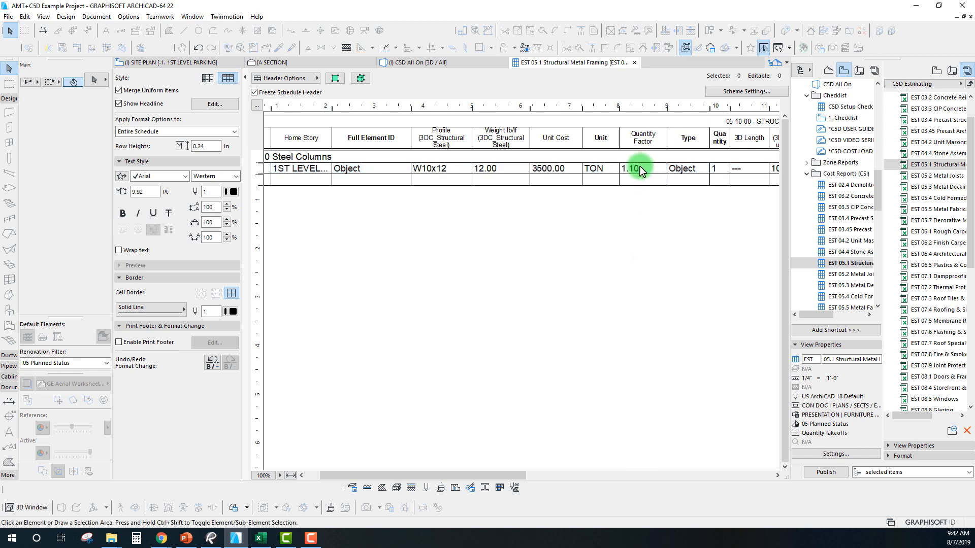
{"action": "left_click", "coordinate": [628, 168]}
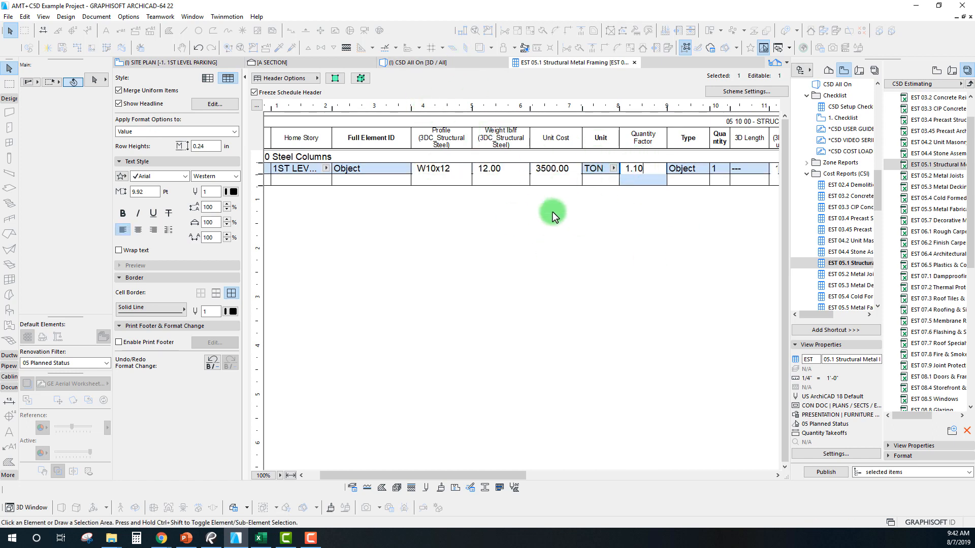
{"action": "left_click", "coordinate": [543, 254]}
Step: Publish the EST 05.1 Structural Metal Framing schedule as an Excel file and close the publishing report
{"action": "left_click", "coordinate": [695, 174]}
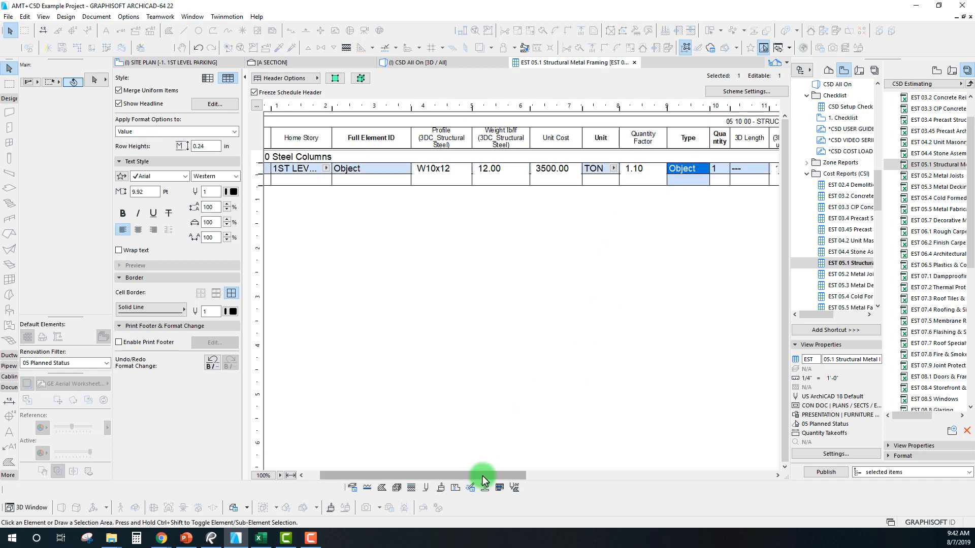
{"action": "left_click_drag", "start_coordinate": [487, 475], "coordinate": [394, 453]}
{"action": "left_click", "coordinate": [384, 197]}
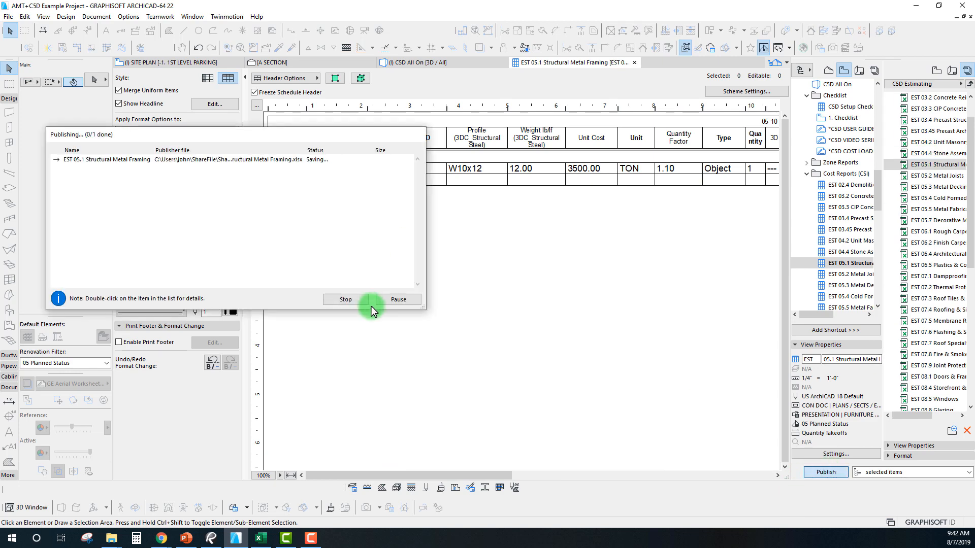
{"action": "left_click", "coordinate": [399, 301]}
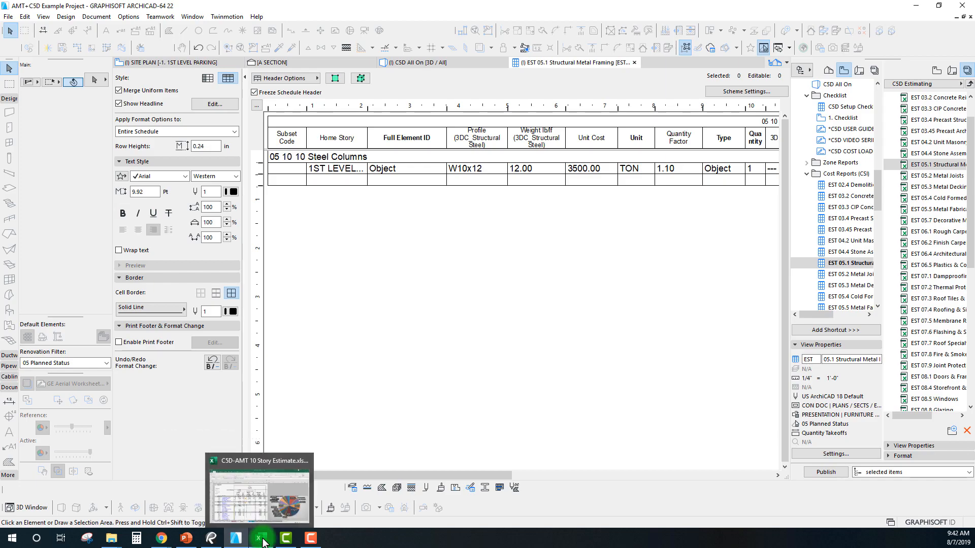
Step: Switch to the CSD-AMT 10 Story Estimate workbook in Excel, refresh the 05.1 Structural Steel Framing sheet and inspect the column's Source Qty formula
{"action": "left_click", "coordinate": [262, 542]}
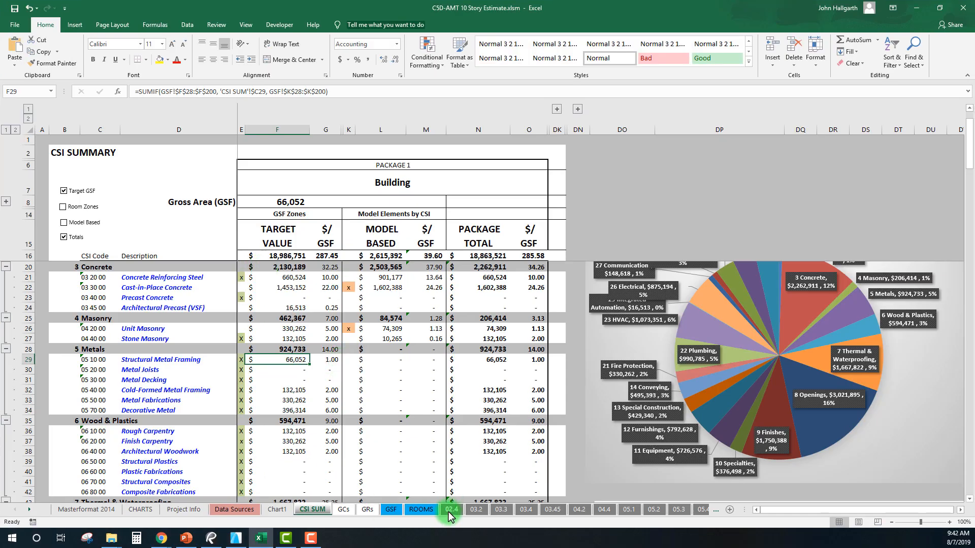
{"action": "left_click", "coordinate": [154, 363]}
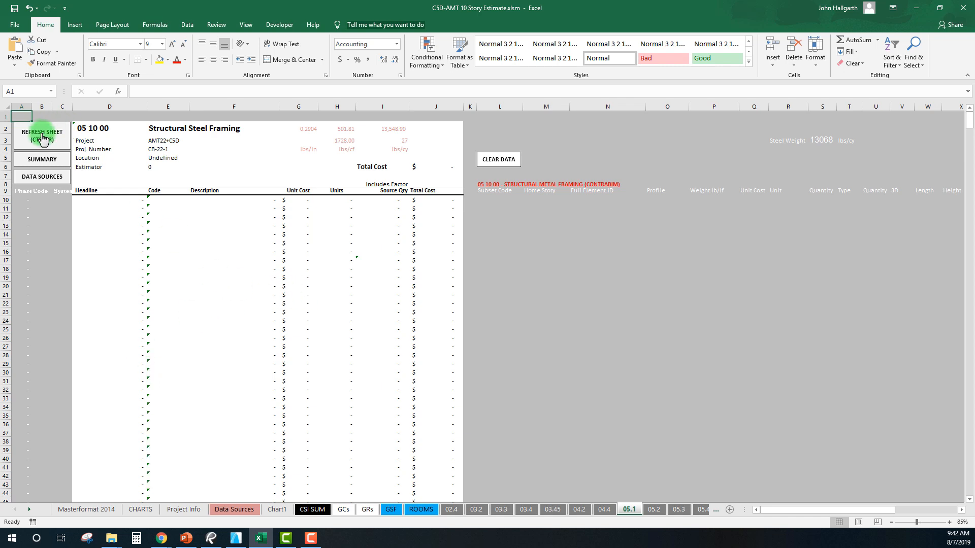
{"action": "key", "text": "ctrl+r"}
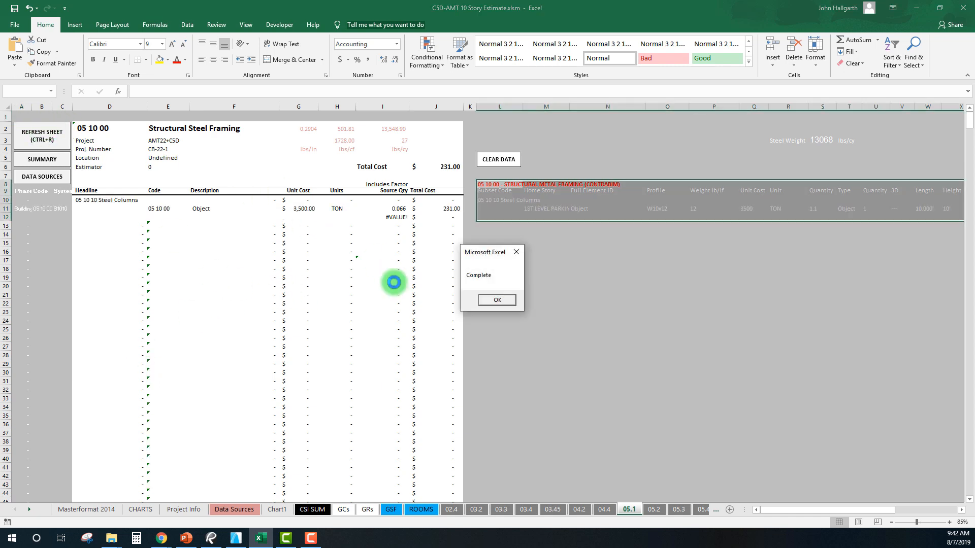
{"action": "left_click", "coordinate": [488, 303]}
{"action": "left_click", "coordinate": [337, 276]}
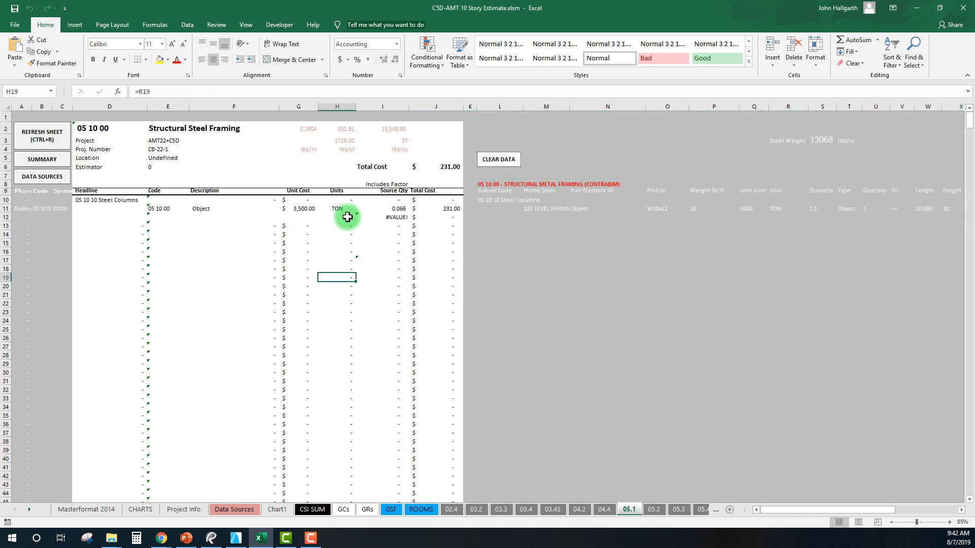
{"action": "left_click", "coordinate": [380, 209]}
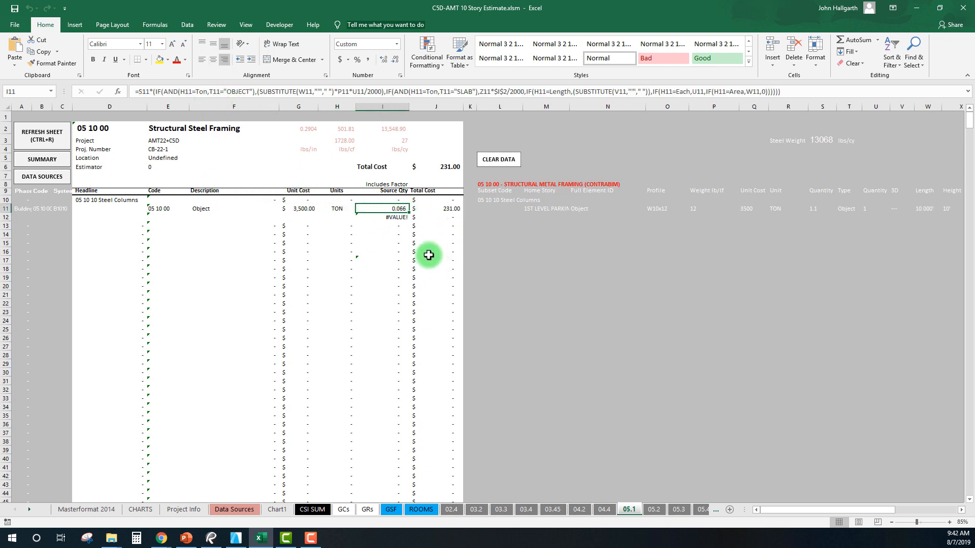
Step: Review the steel column's row 11 on the 05.1 sheet, from the phase, system and code cells through Unit Cost, Units and Source Qty
{"action": "left_click", "coordinate": [443, 271]}
{"action": "left_click", "coordinate": [395, 210]}
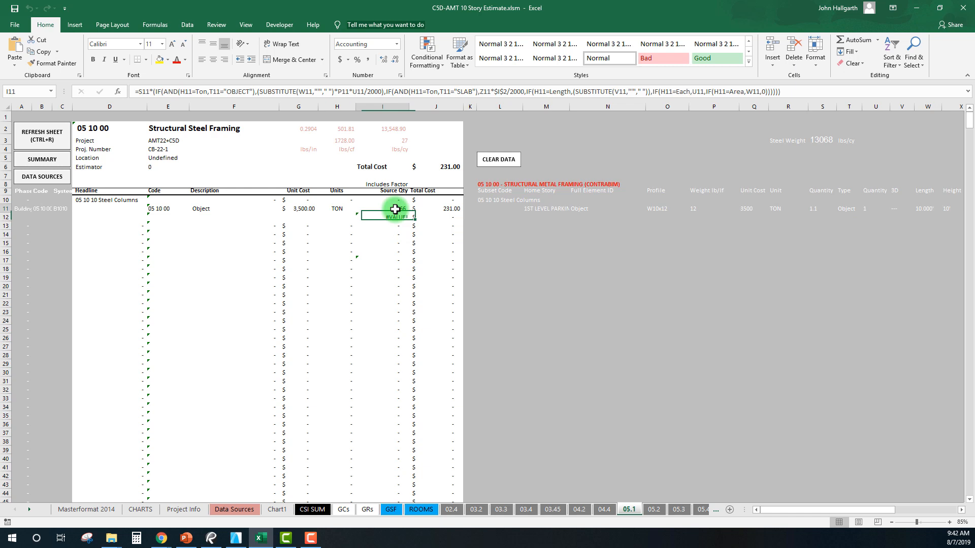
{"action": "left_click", "coordinate": [350, 208]}
{"action": "left_click", "coordinate": [392, 209]}
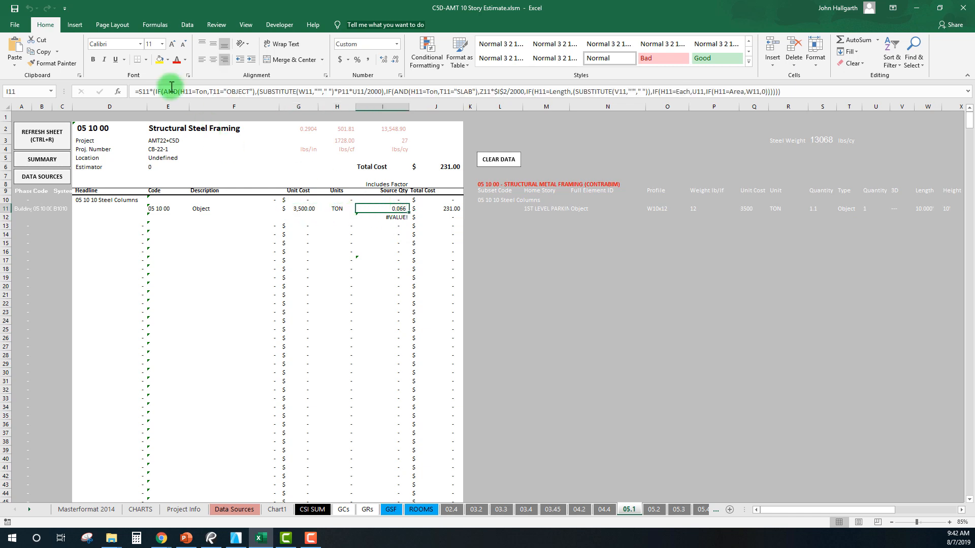
{"action": "left_click", "coordinate": [224, 275]}
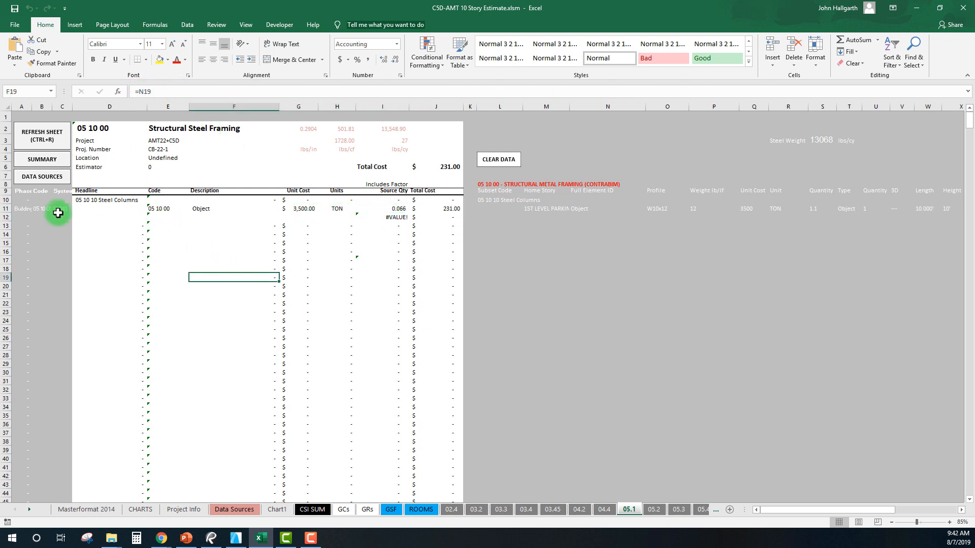
{"action": "left_click", "coordinate": [16, 207]}
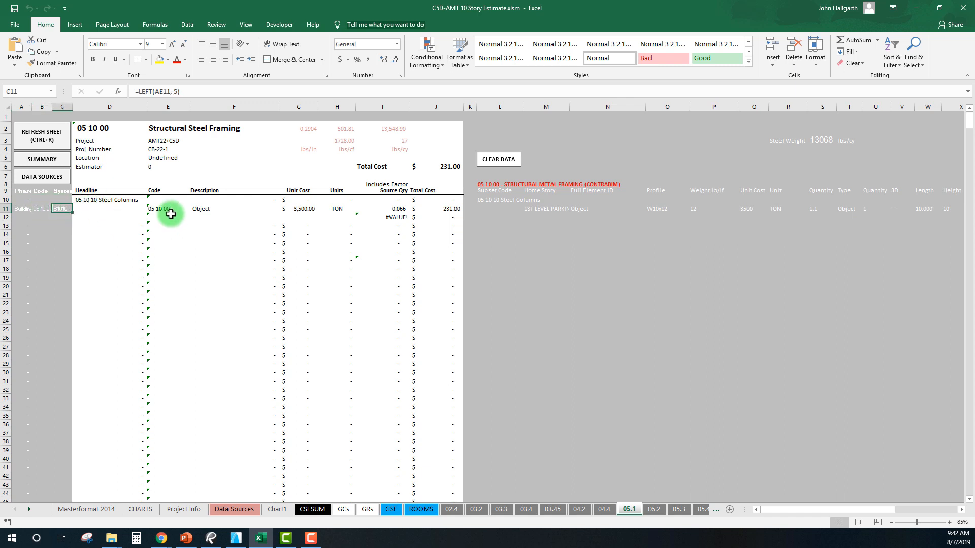
{"action": "left_click", "coordinate": [438, 294]}
{"action": "left_click", "coordinate": [304, 209]}
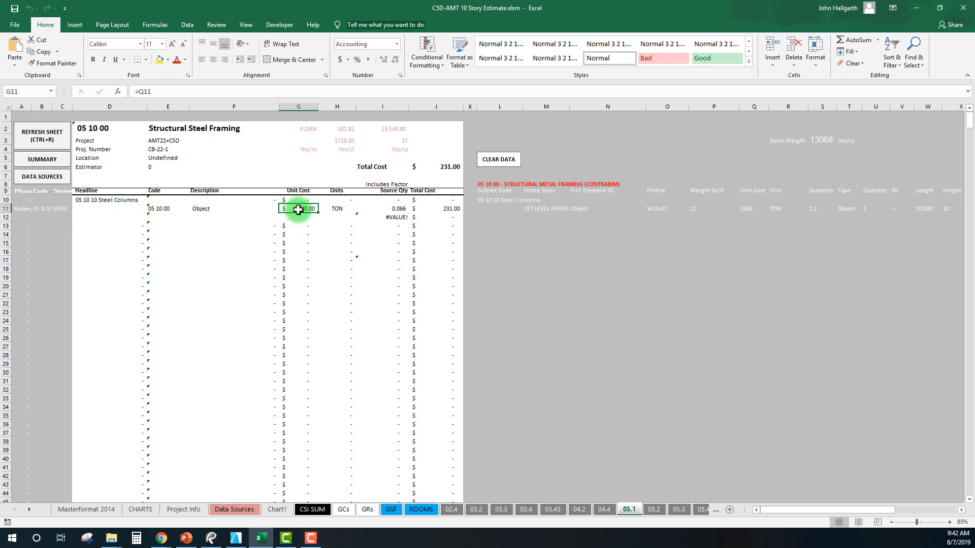
{"action": "left_click", "coordinate": [156, 208]}
{"action": "key", "text": "Right"}
{"action": "key", "text": "Right"}
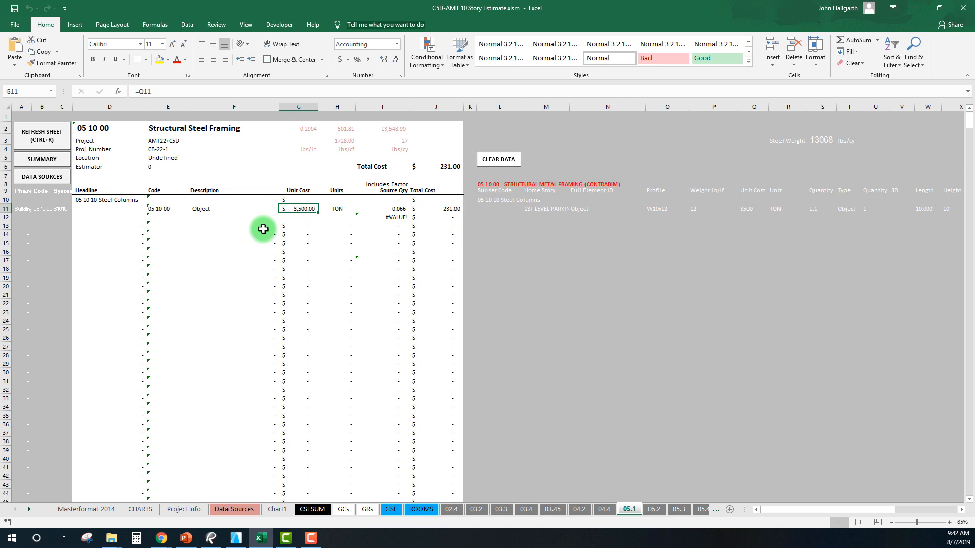
{"action": "key", "text": "Right"}
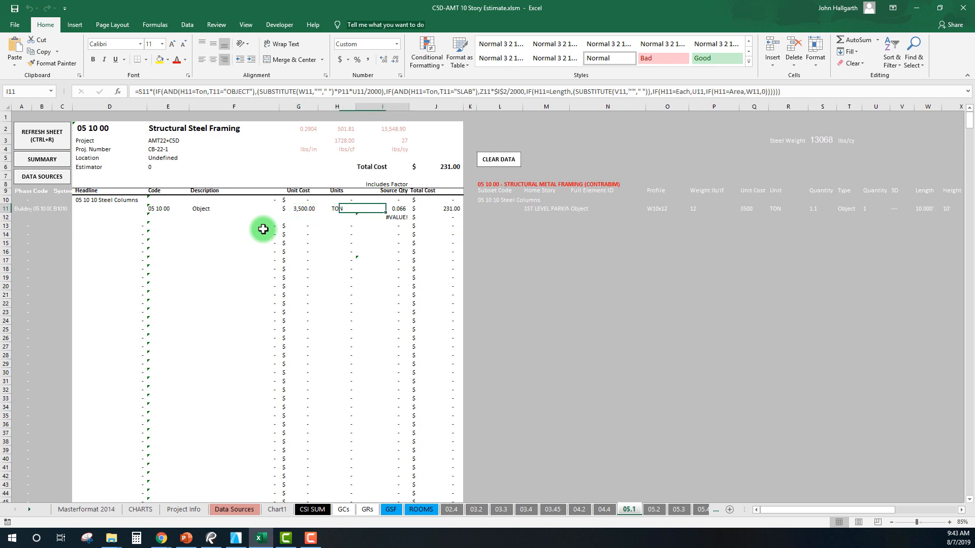
Step: Examine the start of the column's Source Qty formula, tracing the S11 factor, the Ton and OBJECT conditions and the W11 length reference
{"action": "left_click", "coordinate": [146, 91]}
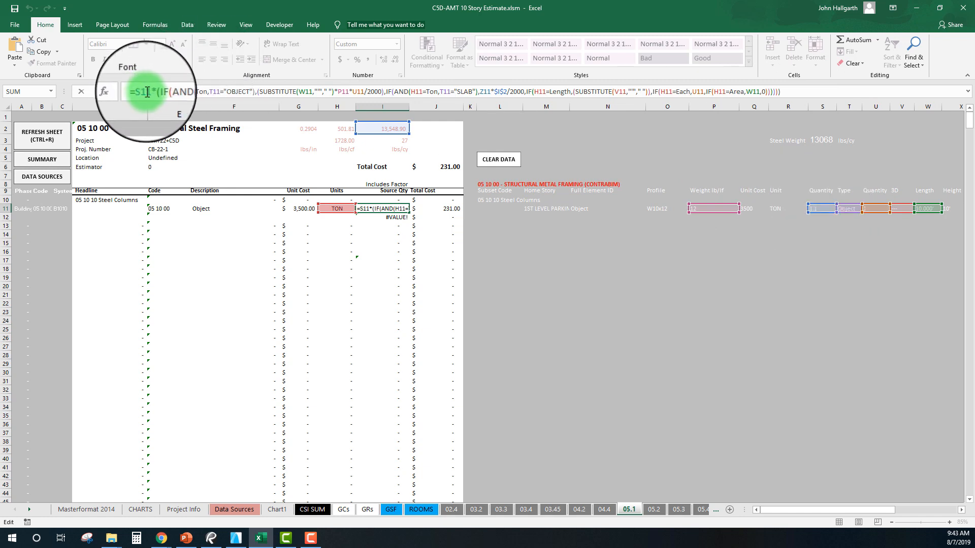
{"action": "left_click", "coordinate": [166, 91]}
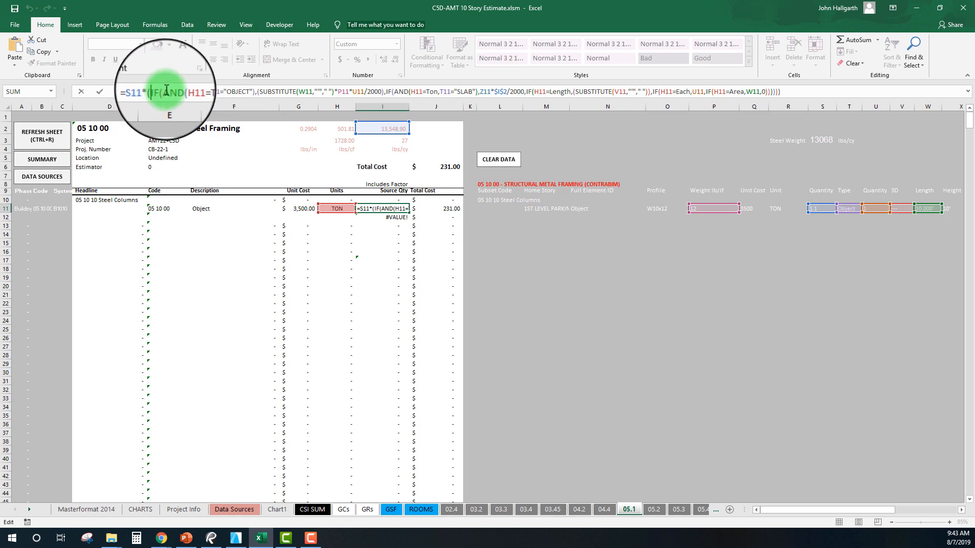
{"action": "left_click", "coordinate": [172, 91]}
{"action": "left_click", "coordinate": [202, 93]}
{"action": "left_click", "coordinate": [239, 93]}
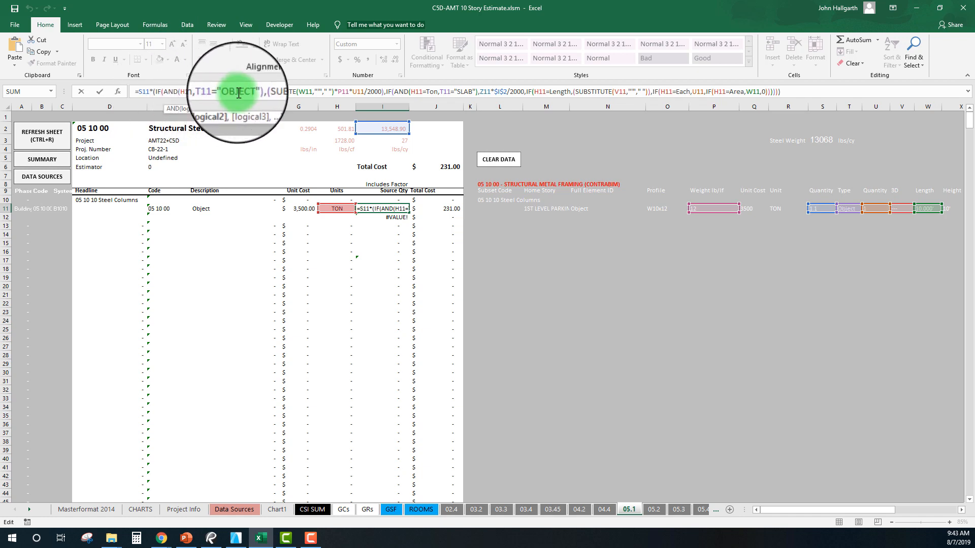
{"action": "left_click", "coordinate": [268, 92]}
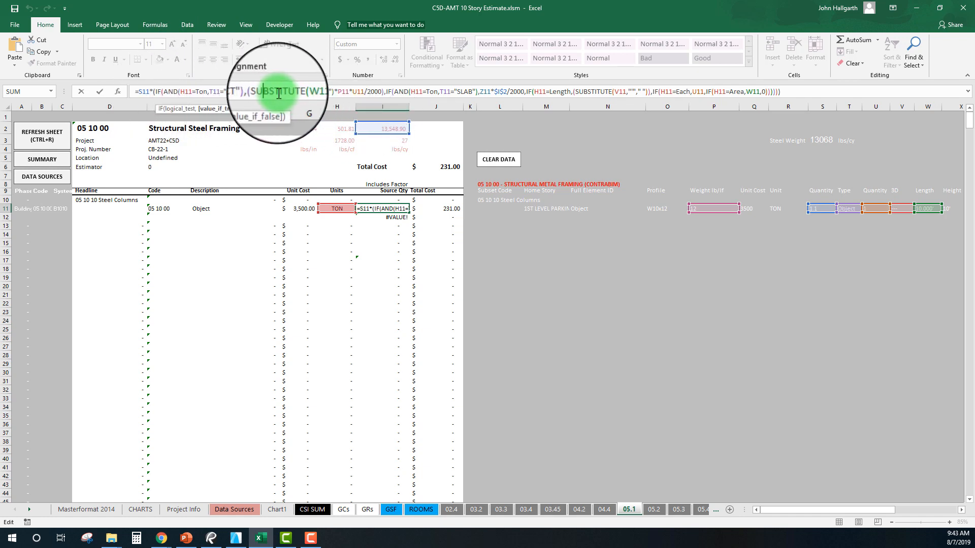
{"action": "left_click", "coordinate": [323, 92]}
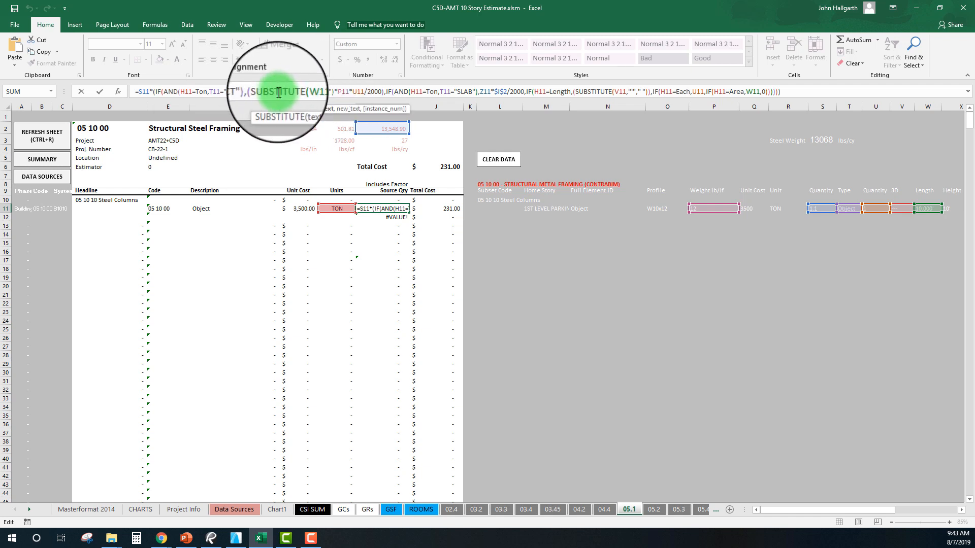
{"action": "left_click", "coordinate": [302, 92]}
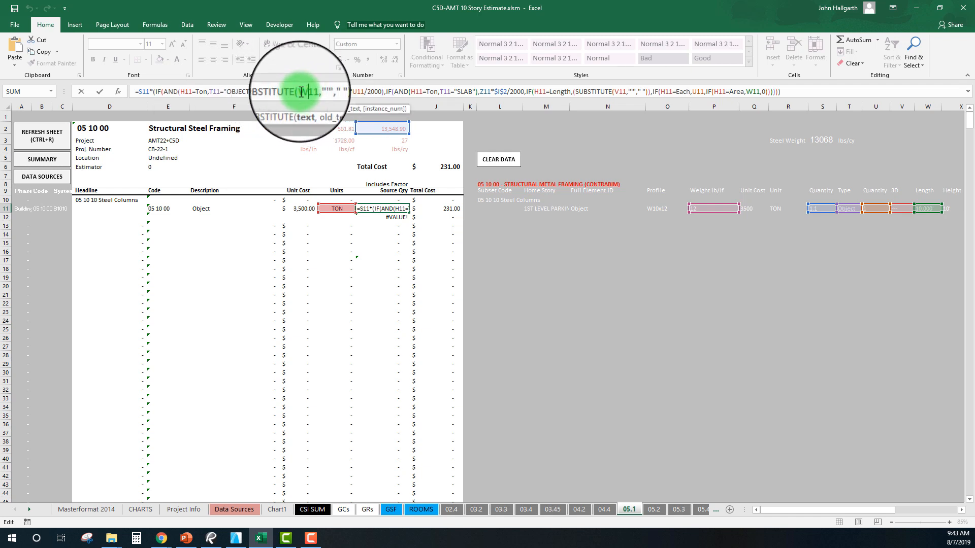
{"action": "left_click", "coordinate": [930, 211]}
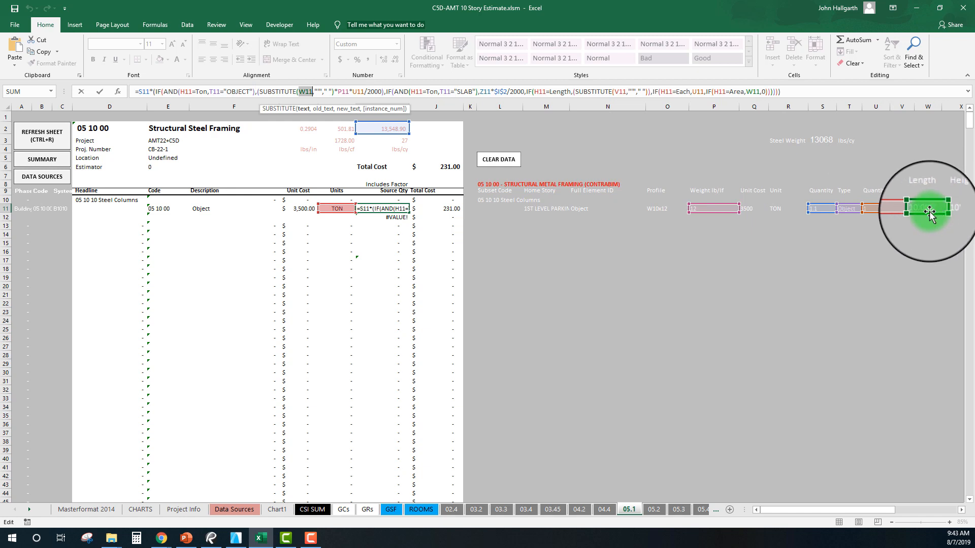
Step: Trace the P11 weight, U11 quantity and 2000 divisor in the Source Qty formula, and leave the formula without editing it
{"action": "left_click", "coordinate": [338, 93]}
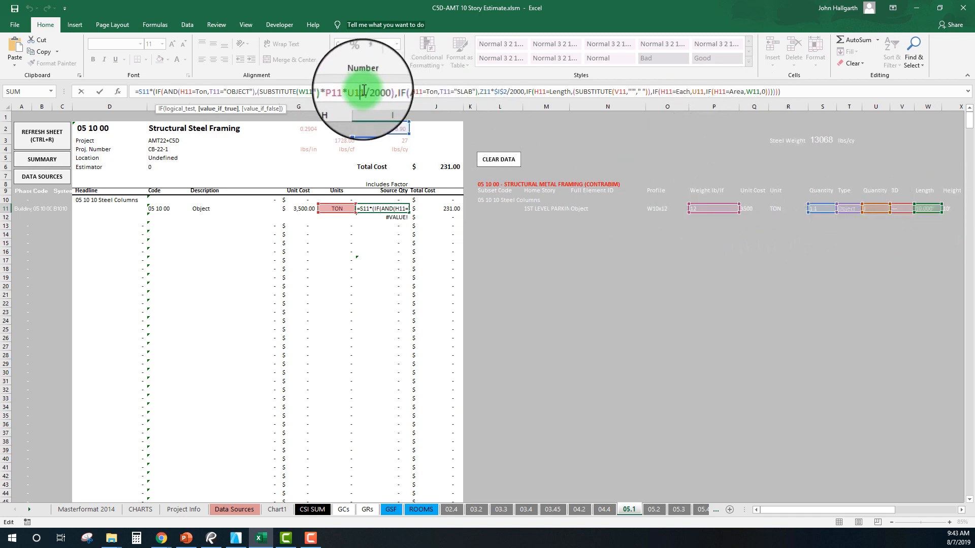
{"action": "left_click", "coordinate": [378, 92]}
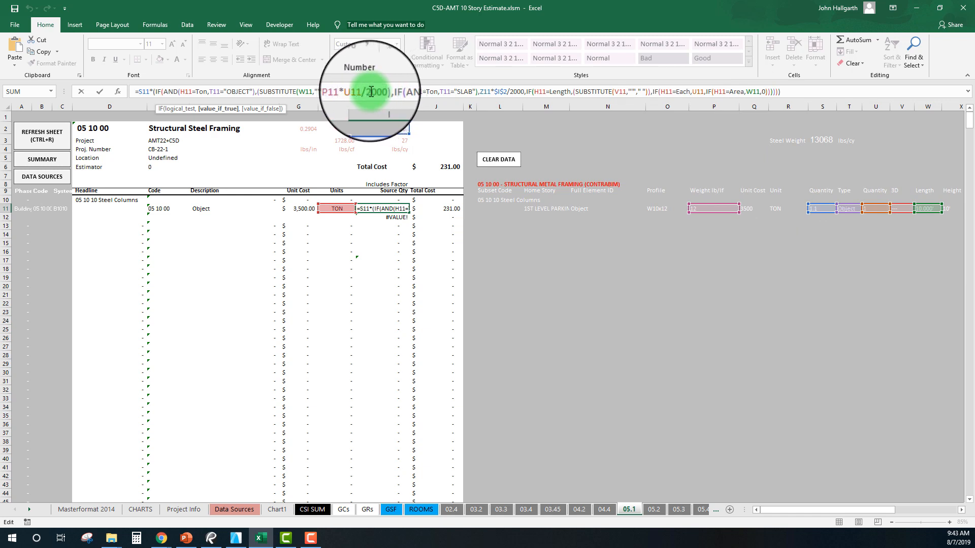
{"action": "double_click", "coordinate": [365, 92]}
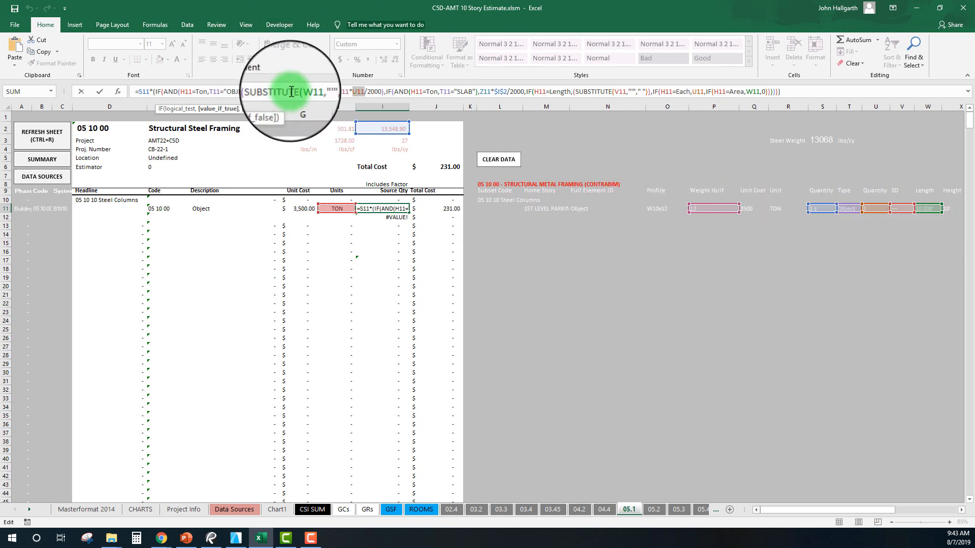
{"action": "left_click_drag", "start_coordinate": [296, 91], "coordinate": [331, 94]}
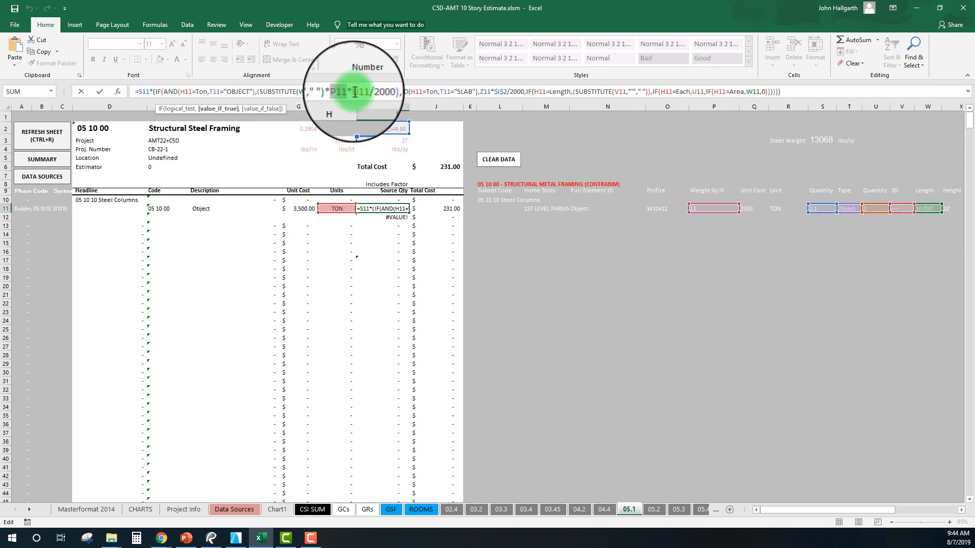
{"action": "left_click_drag", "start_coordinate": [353, 92], "coordinate": [361, 93]}
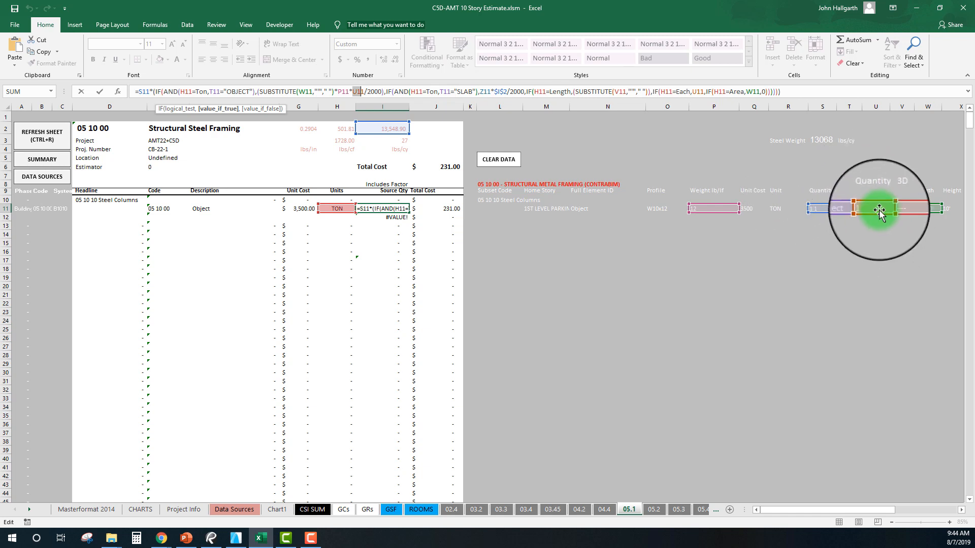
{"action": "left_click_drag", "start_coordinate": [367, 93], "coordinate": [382, 91]}
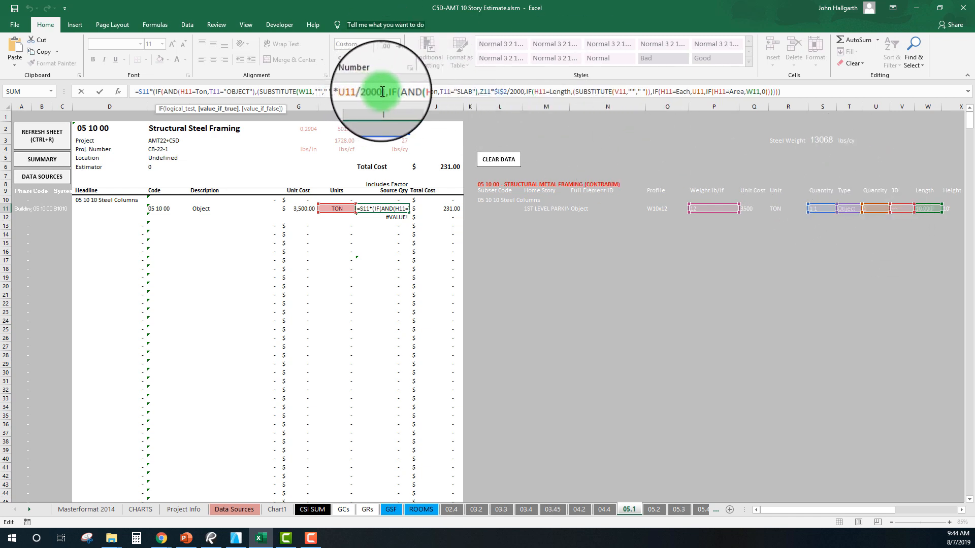
{"action": "key", "text": "Escape"}
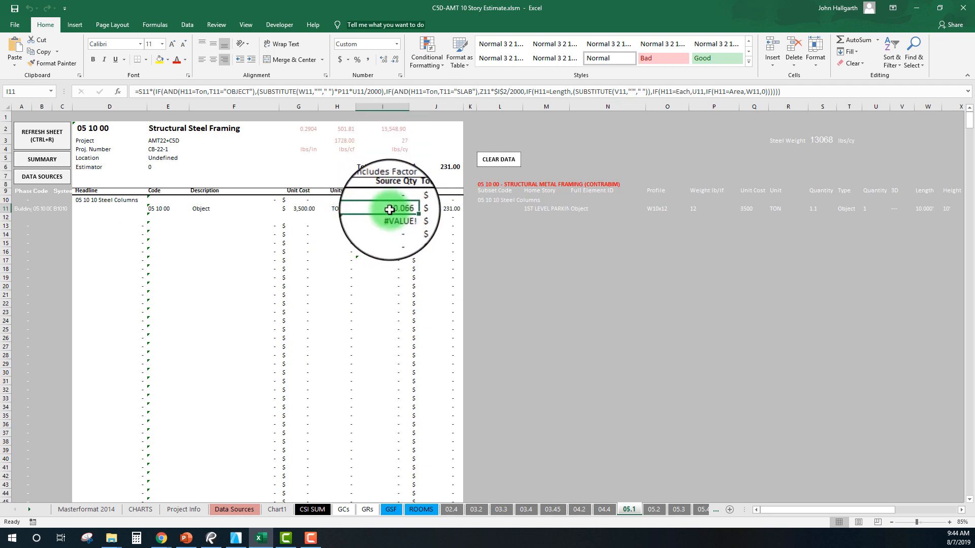
Step: Check the column's Total Cost formula against its Unit Cost and Source Qty cells
{"action": "left_click", "coordinate": [445, 210]}
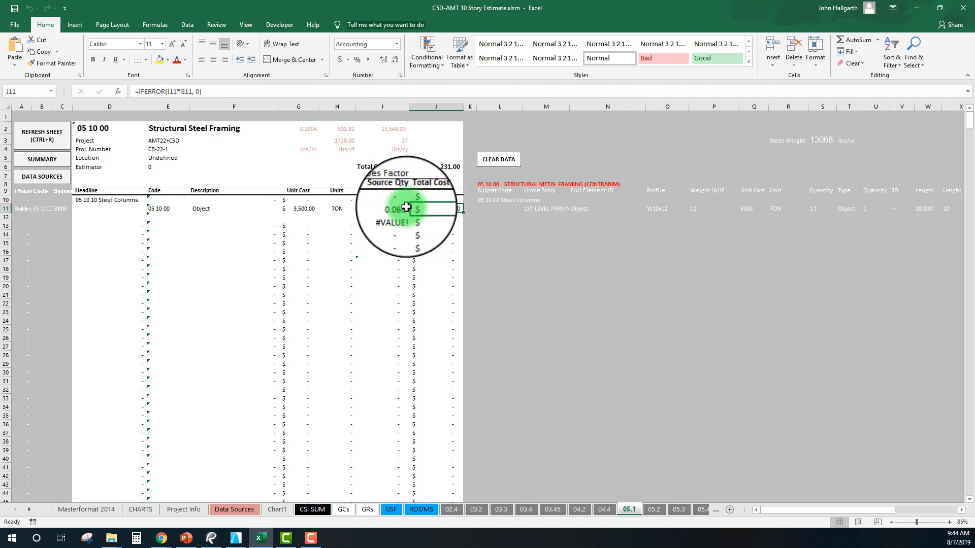
{"action": "left_click", "coordinate": [304, 209]}
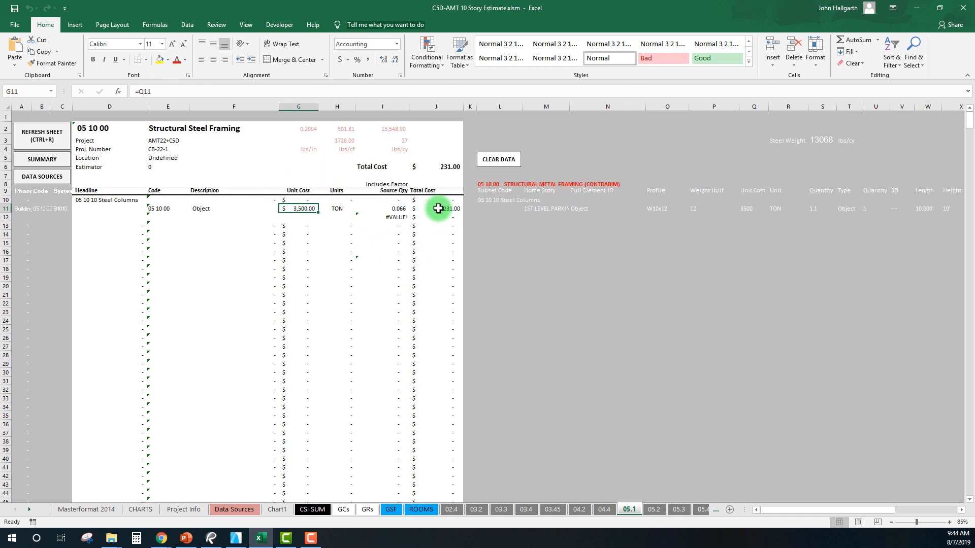
{"action": "left_click", "coordinate": [438, 209]}
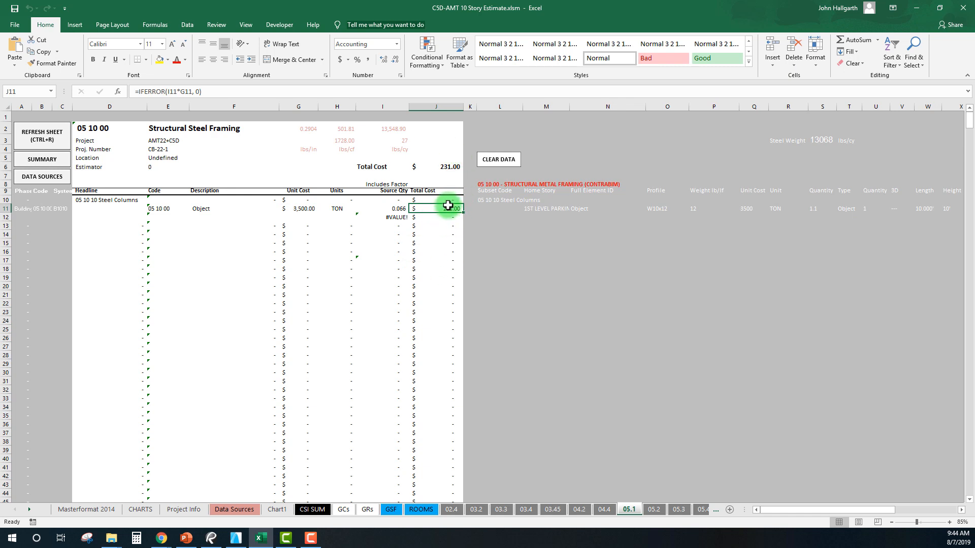
{"action": "left_click", "coordinate": [376, 208]}
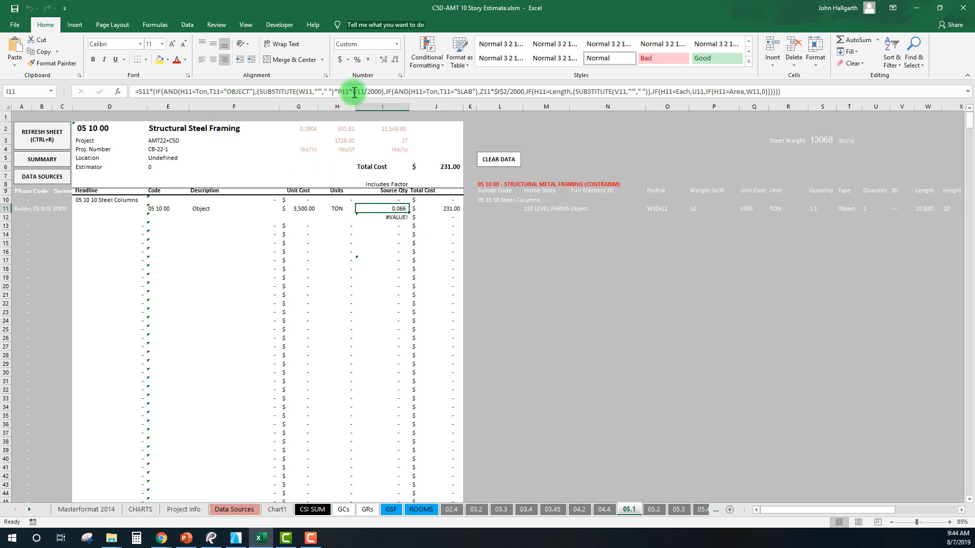
Step: Examine the SLAB, Length and Each conditions of the column's Source Qty formula and the cells they reference
{"action": "left_click", "coordinate": [399, 92]}
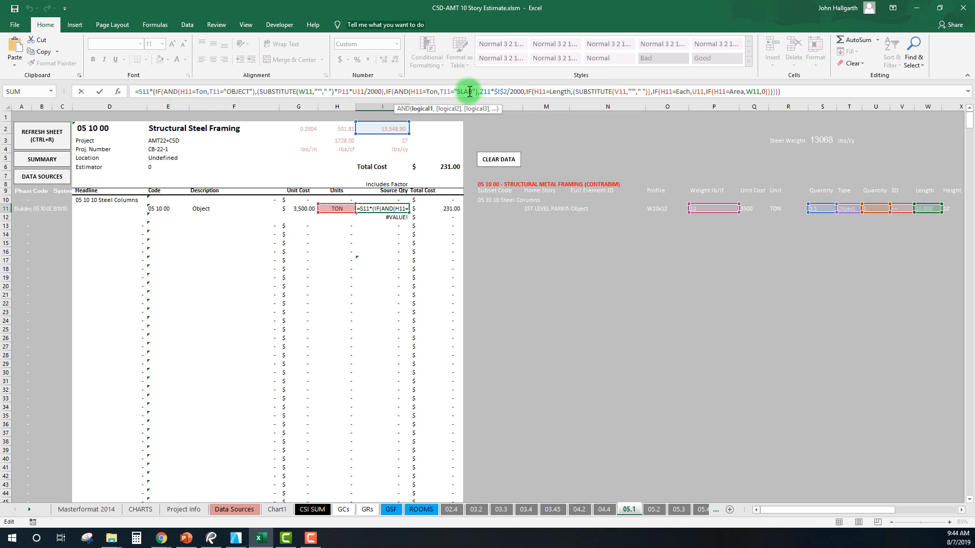
{"action": "left_click", "coordinate": [486, 91]}
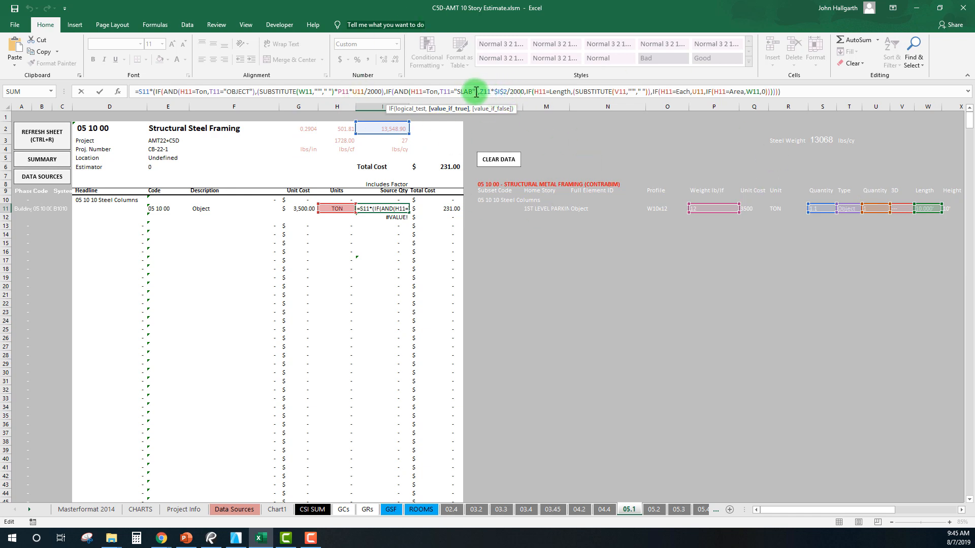
{"action": "left_click", "coordinate": [551, 90]}
{"action": "left_click", "coordinate": [526, 92]}
{"action": "left_click", "coordinate": [550, 91]}
{"action": "left_click", "coordinate": [561, 91]}
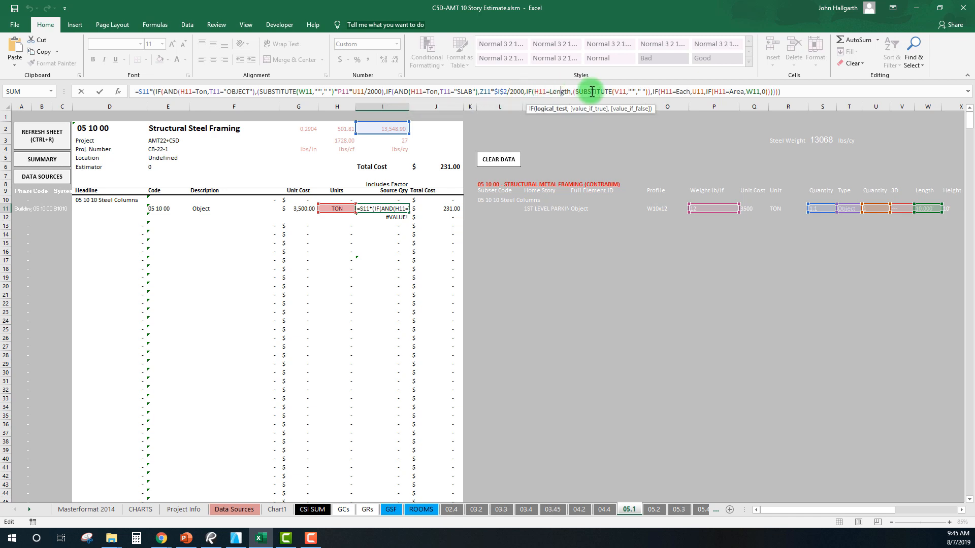
{"action": "left_click", "coordinate": [644, 91]}
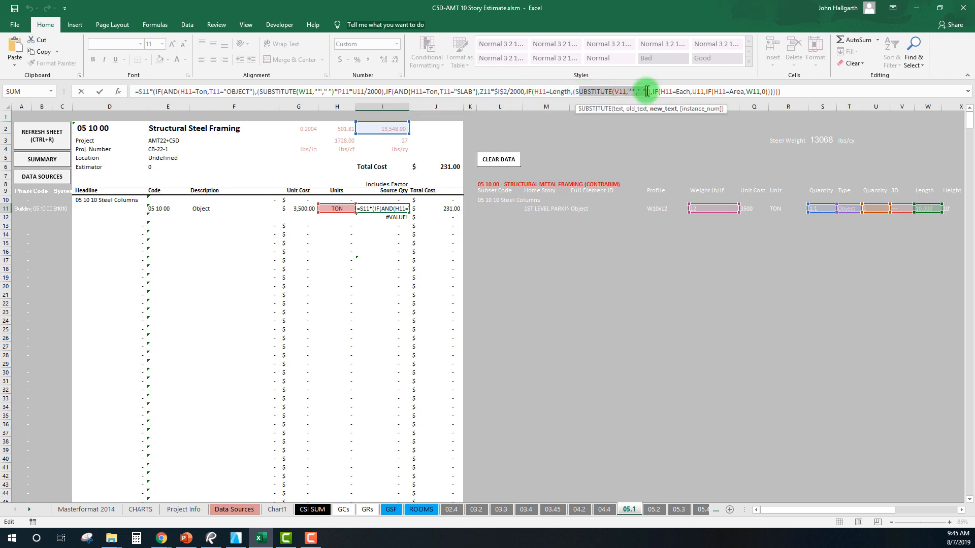
{"action": "left_click", "coordinate": [657, 92]}
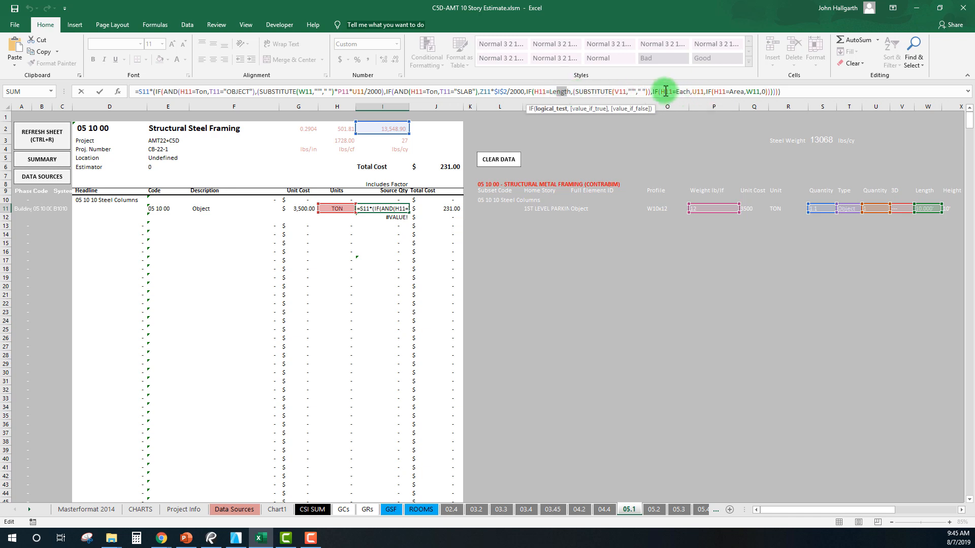
{"action": "left_click", "coordinate": [700, 91]}
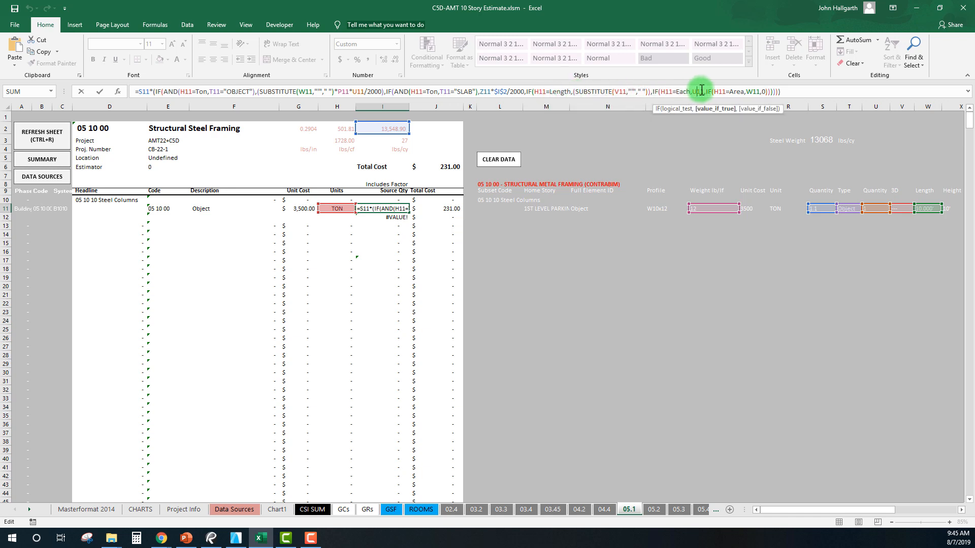
Step: Change the Area condition's value reference in the column's Source Qty formula in I11 to AA11
{"action": "left_click_drag", "start_coordinate": [713, 92], "coordinate": [743, 91]}
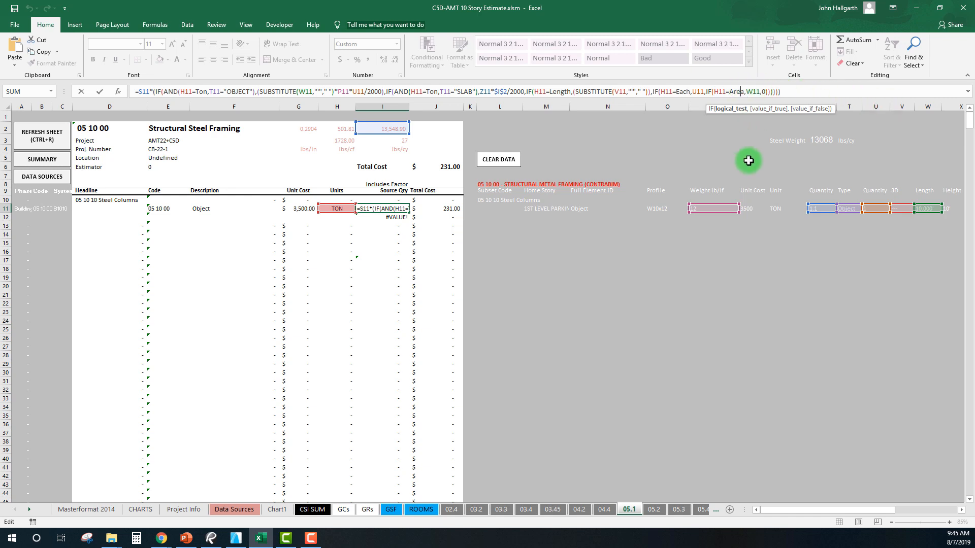
{"action": "left_click", "coordinate": [754, 91]}
{"action": "left_click", "coordinate": [753, 92]}
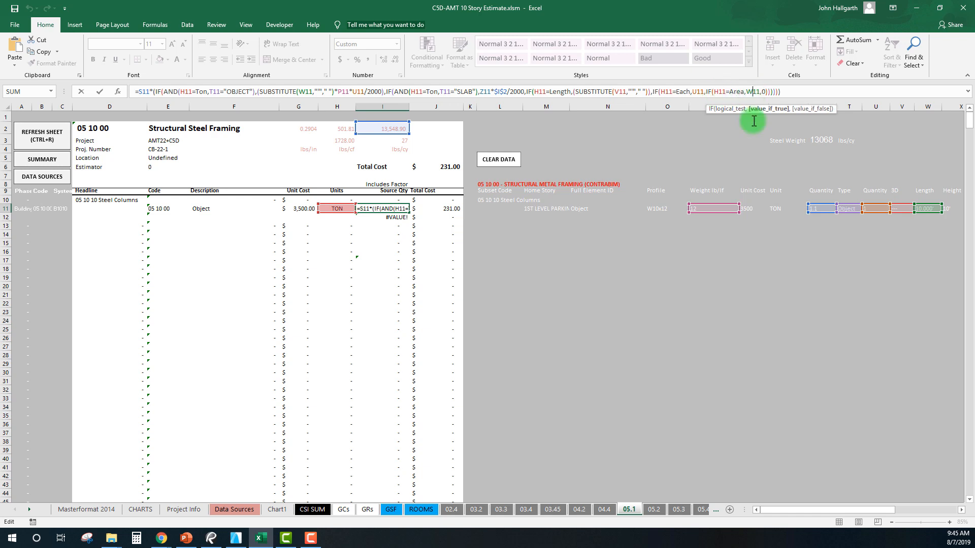
{"action": "left_click_drag", "start_coordinate": [817, 513], "coordinate": [858, 513]}
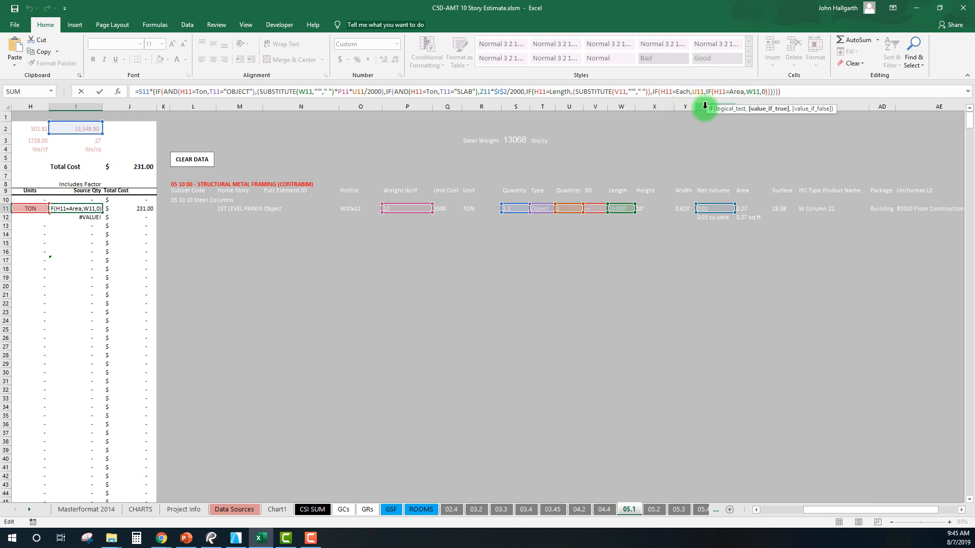
{"action": "type", "text": "aa"}
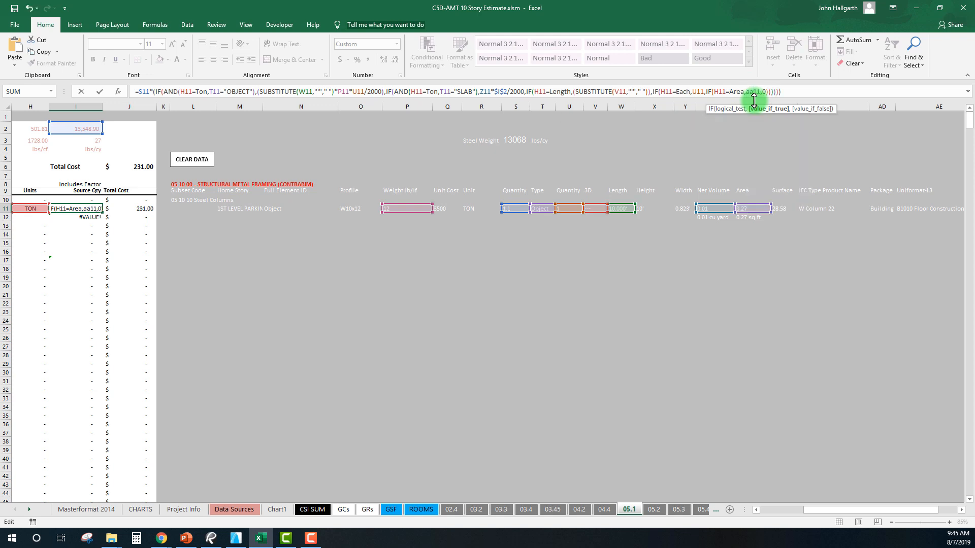
{"action": "left_click", "coordinate": [801, 91]}
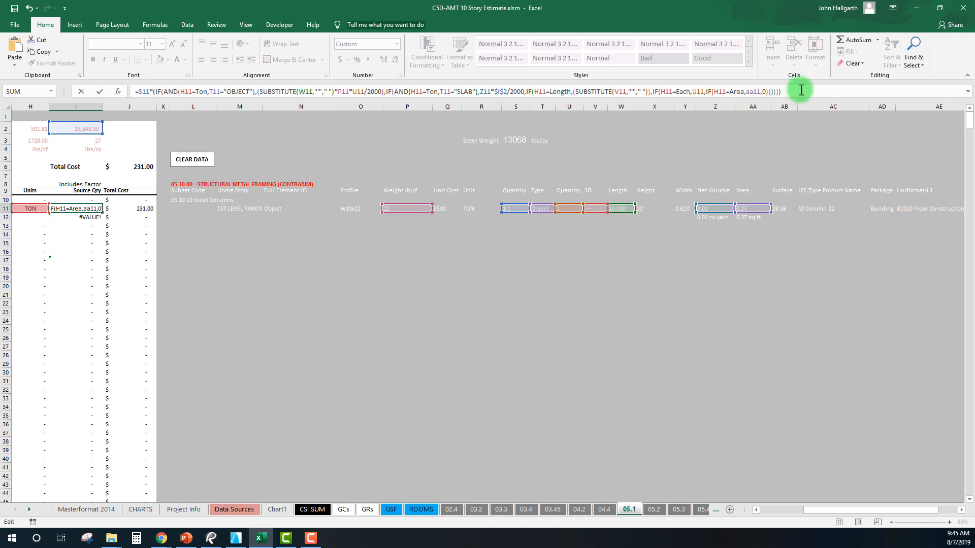
{"action": "key", "text": "Return"}
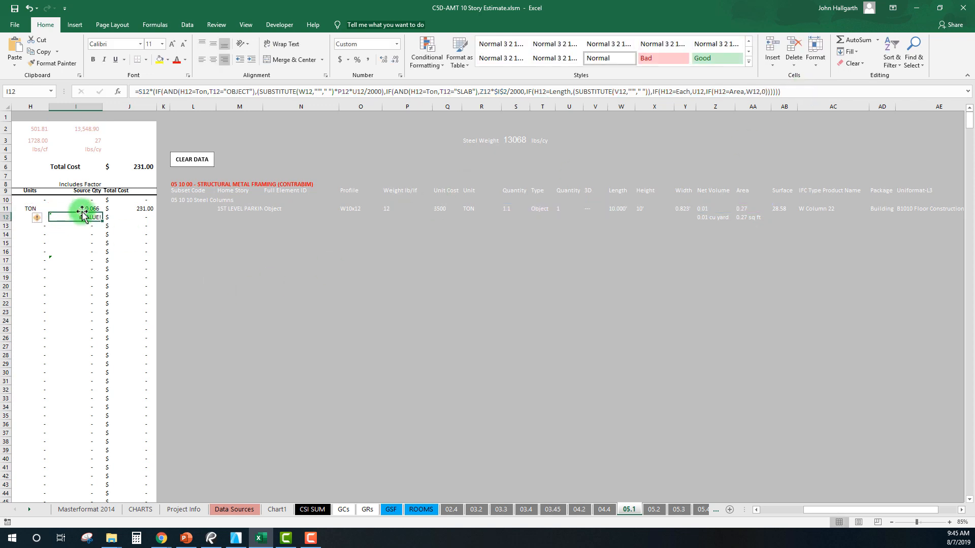
Step: Fill the Source Qty formula from I11 down to I19 and check the copied formula's references in I12
{"action": "left_click_drag", "start_coordinate": [101, 214], "coordinate": [96, 277]}
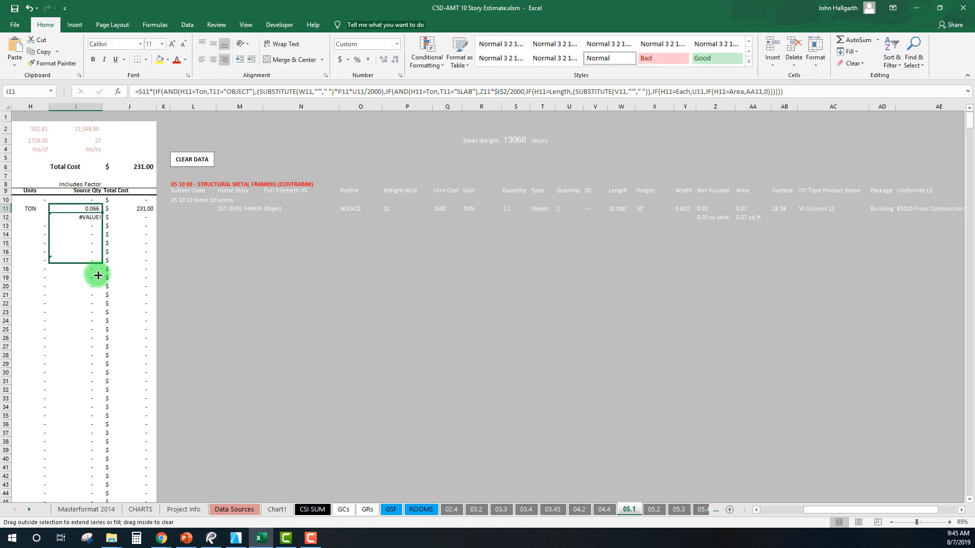
{"action": "left_click", "coordinate": [83, 211]}
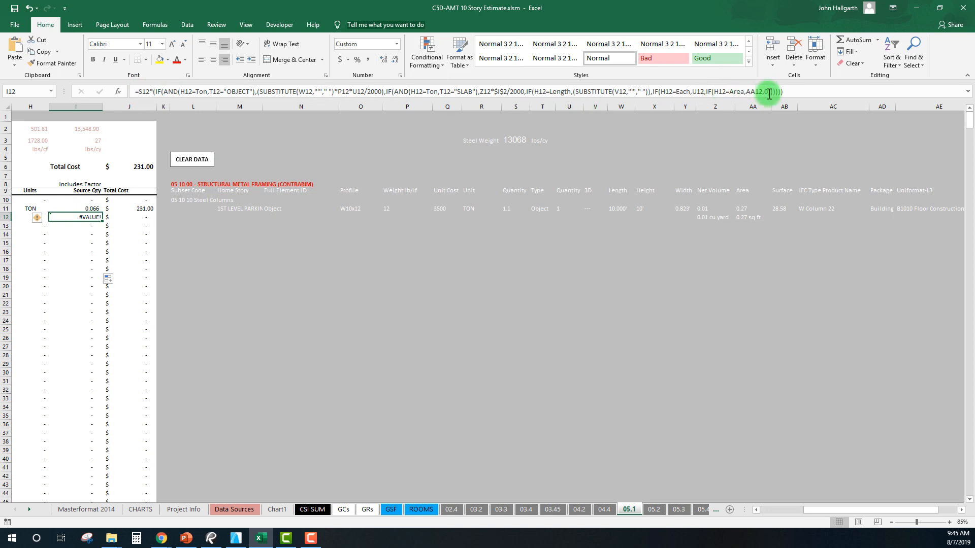
{"action": "left_click", "coordinate": [788, 90]}
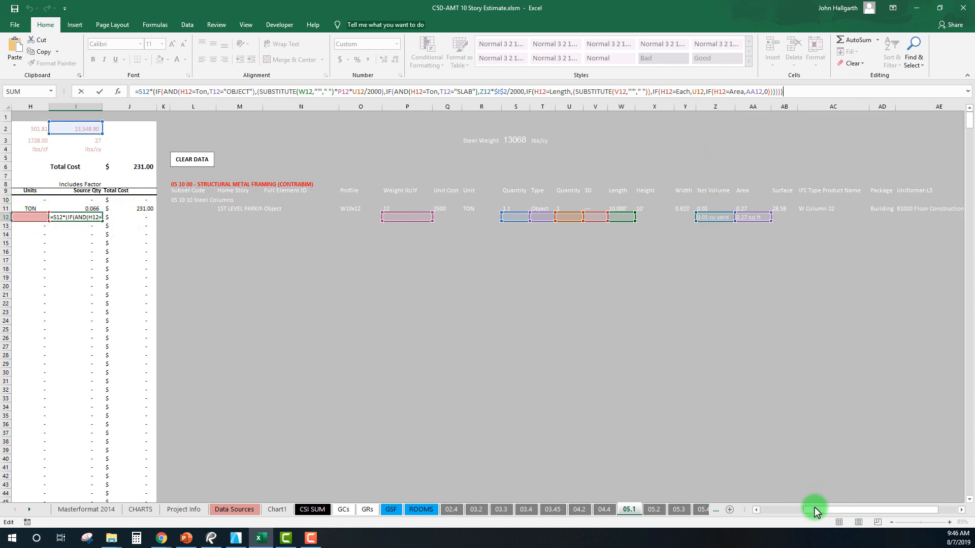
{"action": "left_click_drag", "start_coordinate": [815, 509], "coordinate": [755, 509]}
{"action": "key", "text": "Escape"}
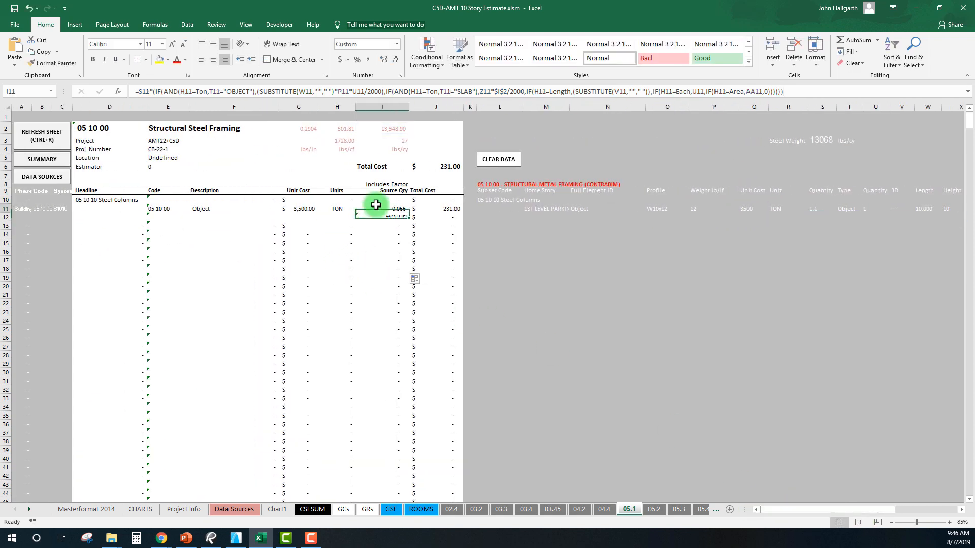
Step: Review the steel column's estimate line from Code through Total Cost in row 11
{"action": "left_click", "coordinate": [446, 208]}
{"action": "left_click_drag", "start_coordinate": [159, 209], "coordinate": [433, 207]}
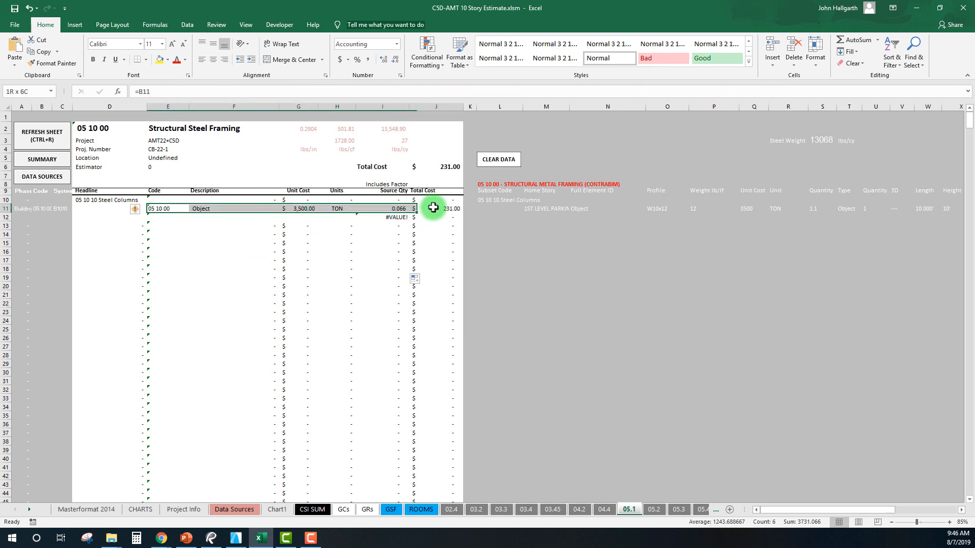
{"action": "left_click", "coordinate": [308, 279]}
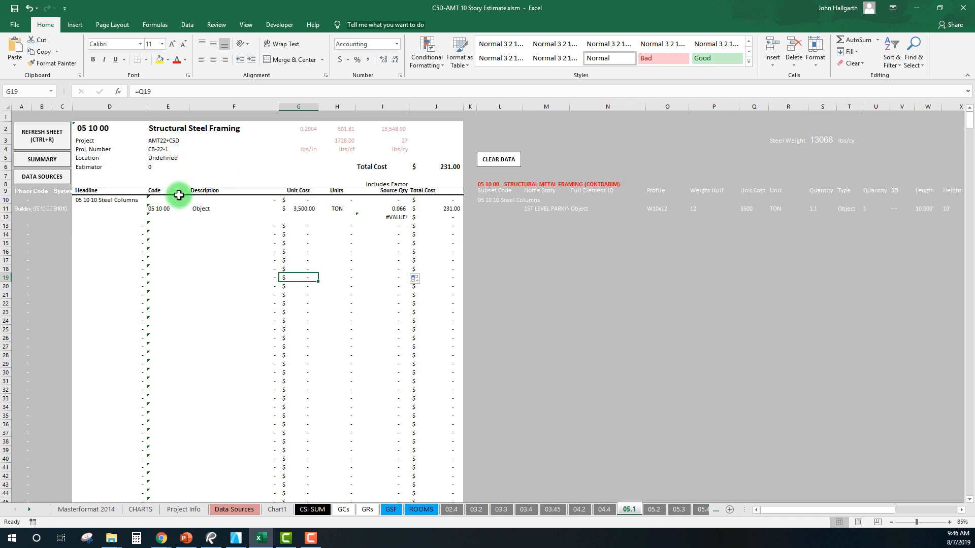
Step: Point the steel column's Description in F11 to its Profile cell with the formula =O11
{"action": "left_click_drag", "start_coordinate": [154, 208], "coordinate": [219, 210]}
{"action": "left_click", "coordinate": [218, 210]}
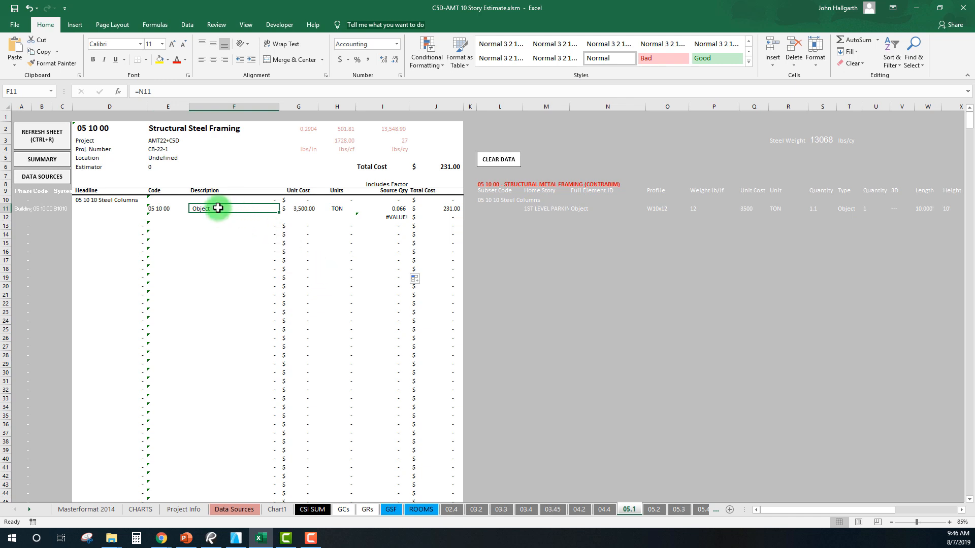
{"action": "left_click", "coordinate": [164, 92]}
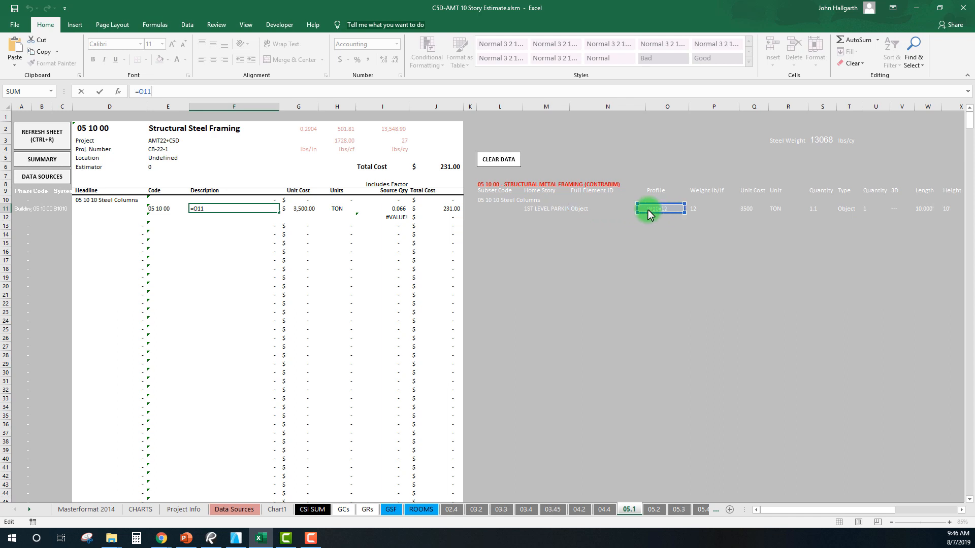
{"action": "left_click_drag", "start_coordinate": [648, 209], "coordinate": [651, 209]}
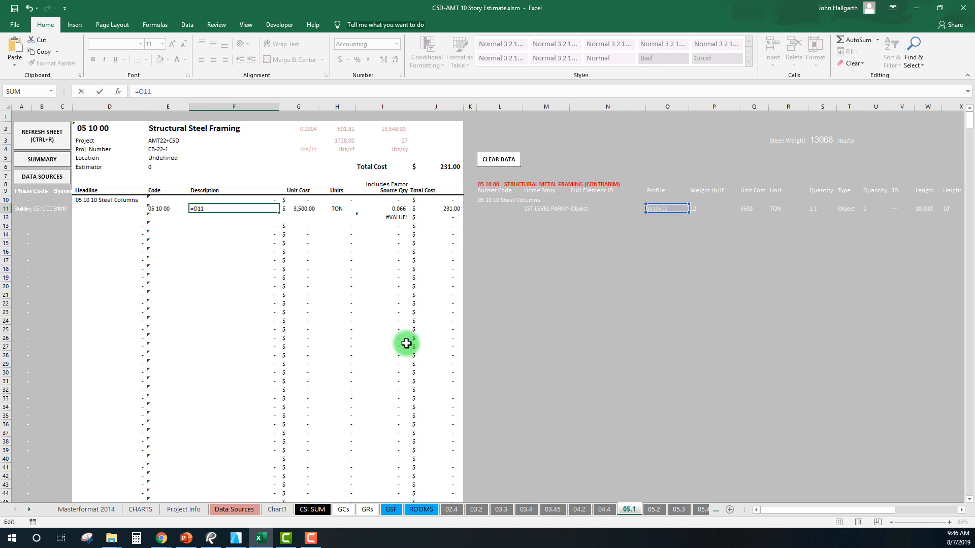
{"action": "key", "text": "Return"}
{"action": "left_click", "coordinate": [235, 206]}
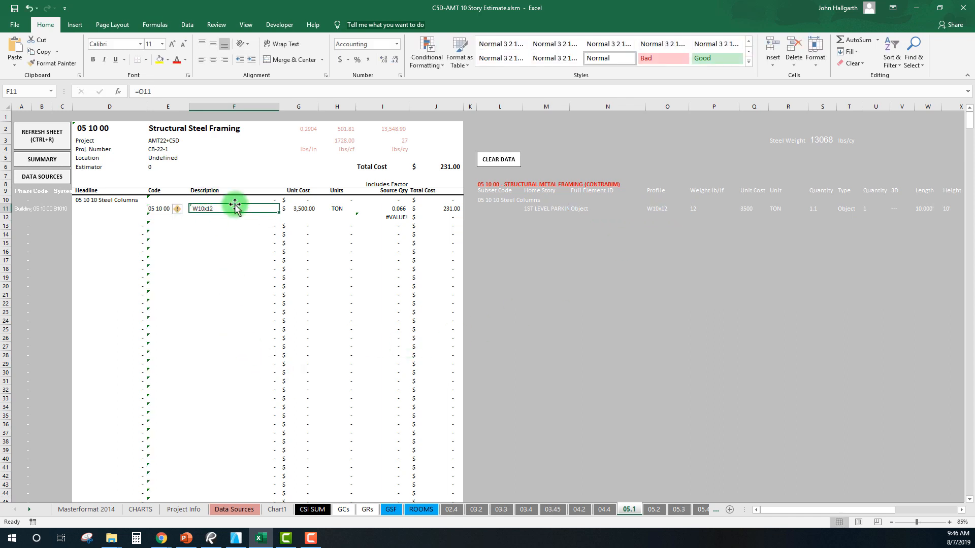
Step: Trace the Description formula's O11 reference against the schedule data columns, and leave the formula without editing it
{"action": "mouse_move", "coordinate": [775, 509]}
{"action": "left_mouse_down"}
{"action": "mouse_move", "coordinate": [839, 510]}
{"action": "mouse_move", "coordinate": [789, 518]}
{"action": "left_mouse_up"}
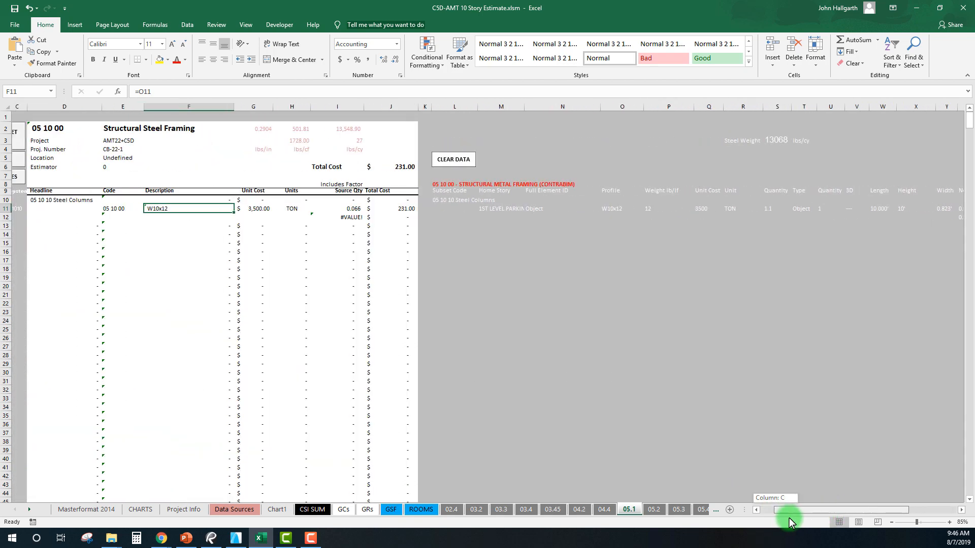
{"action": "left_click", "coordinate": [144, 93]}
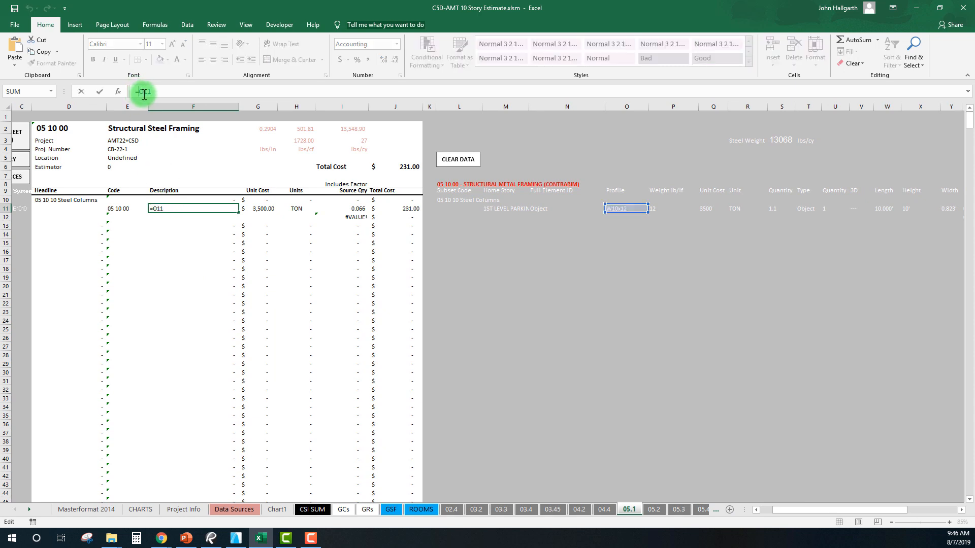
{"action": "left_click", "coordinate": [170, 89]}
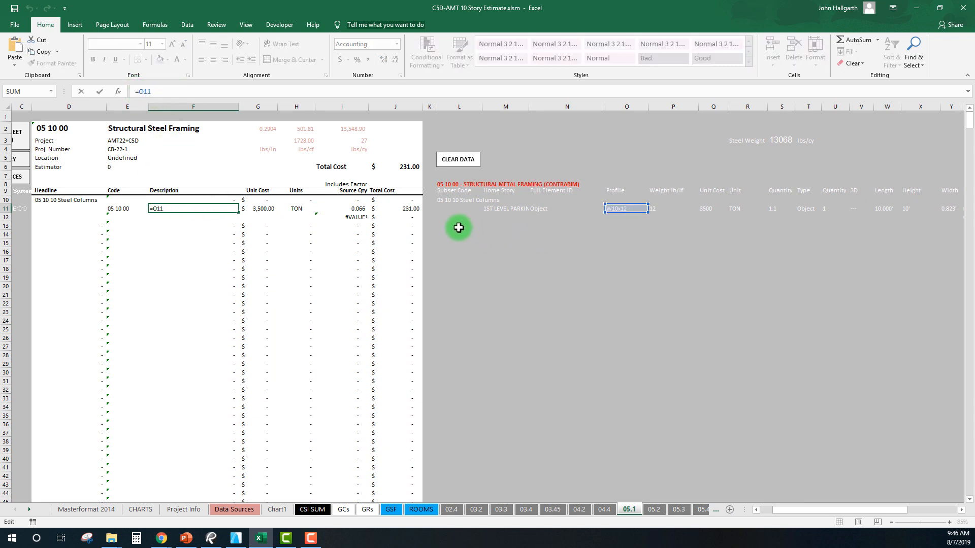
{"action": "left_click_drag", "start_coordinate": [836, 510], "coordinate": [877, 510]}
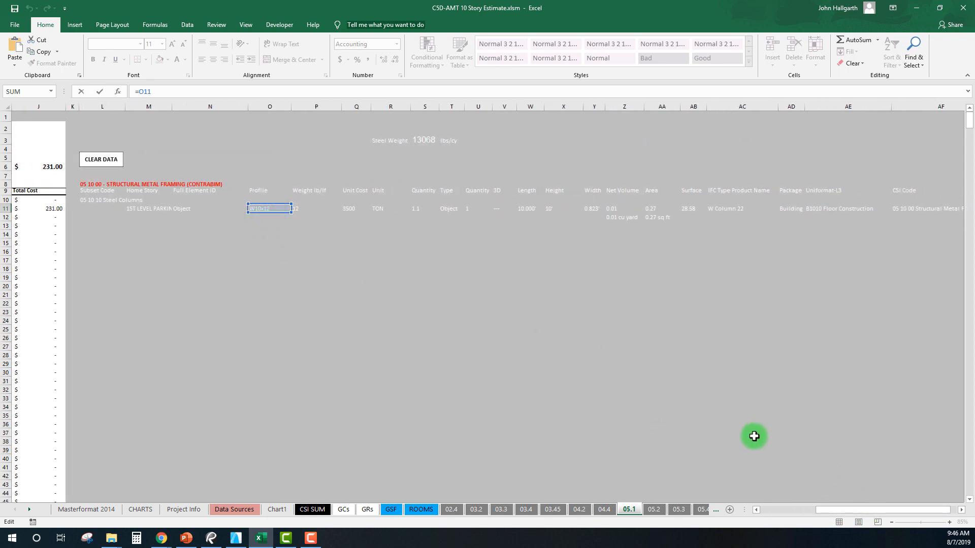
{"action": "left_click_drag", "start_coordinate": [830, 512], "coordinate": [731, 510]}
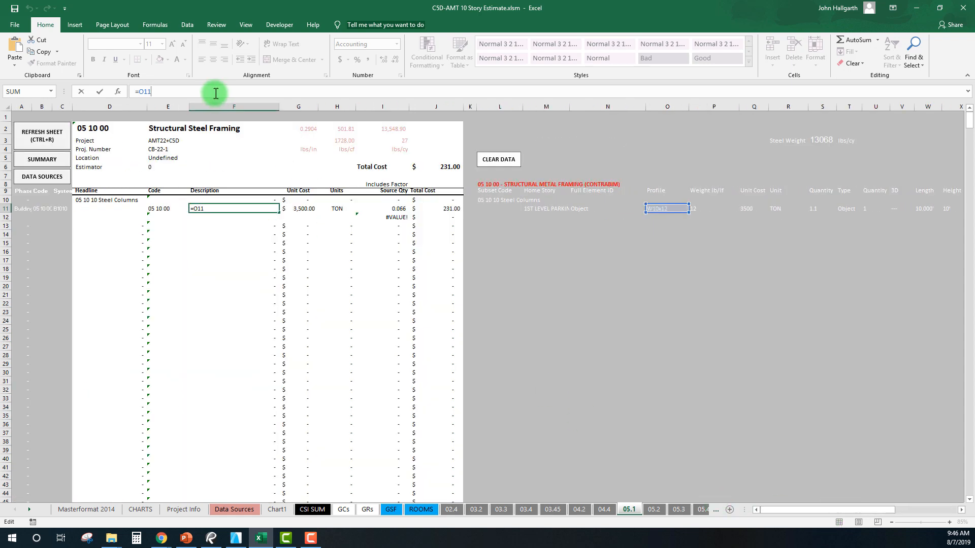
{"action": "key", "text": "Return"}
Step: Examine the whole of estimate row 11, from Phase Code to Total Cost, including its Description
{"action": "left_click", "coordinate": [202, 277]}
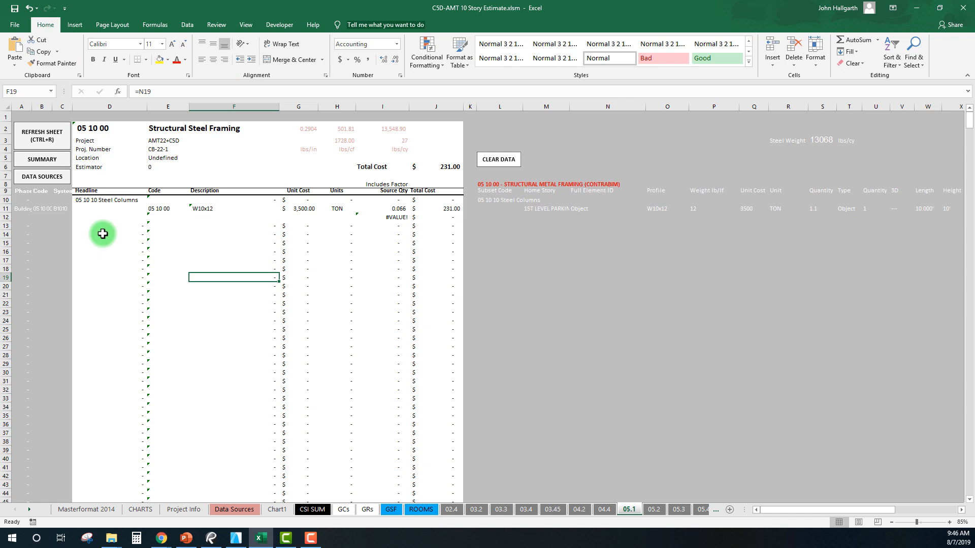
{"action": "left_click_drag", "start_coordinate": [454, 209], "coordinate": [17, 209]}
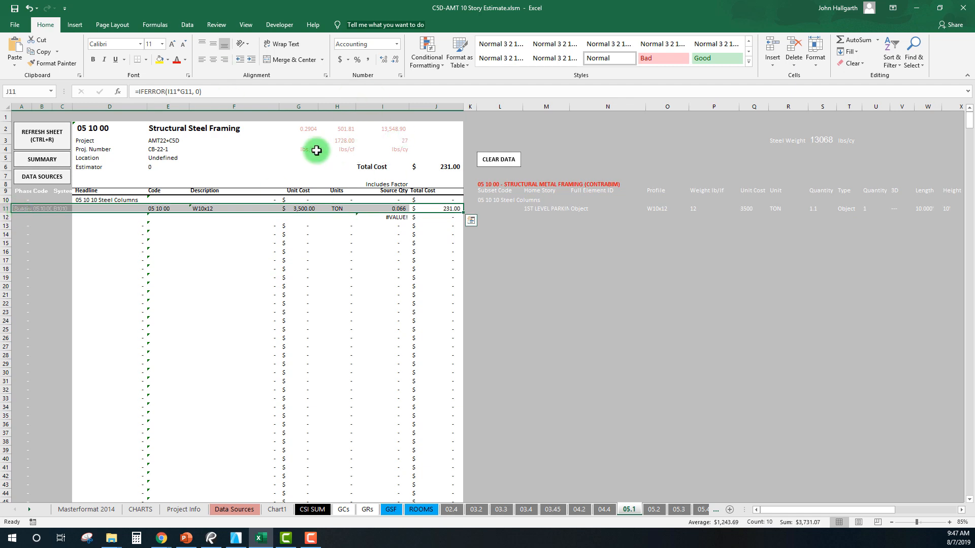
{"action": "left_click", "coordinate": [218, 209]}
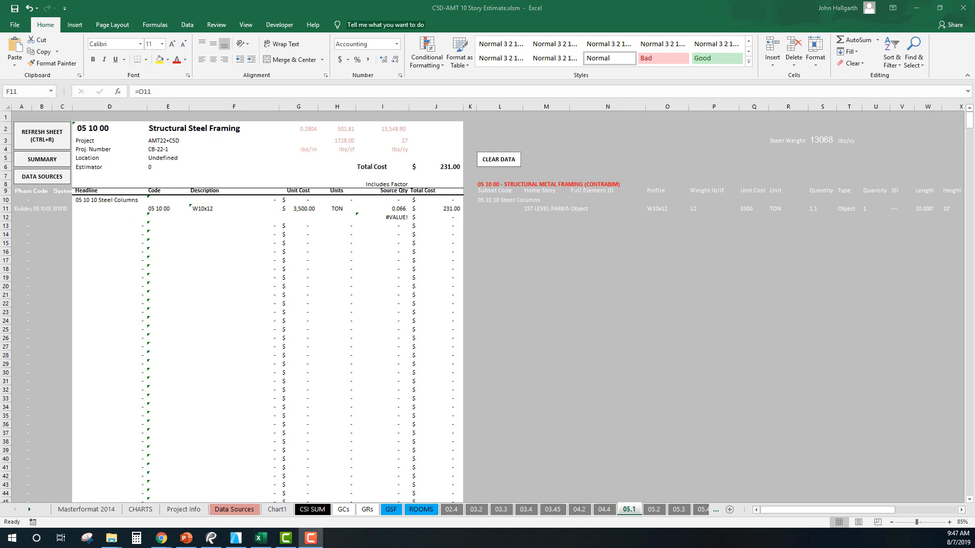
Step: Switch to ARCHICAD and view the whole building in the C5D All On 3D view
{"action": "left_click", "coordinate": [916, 8]}
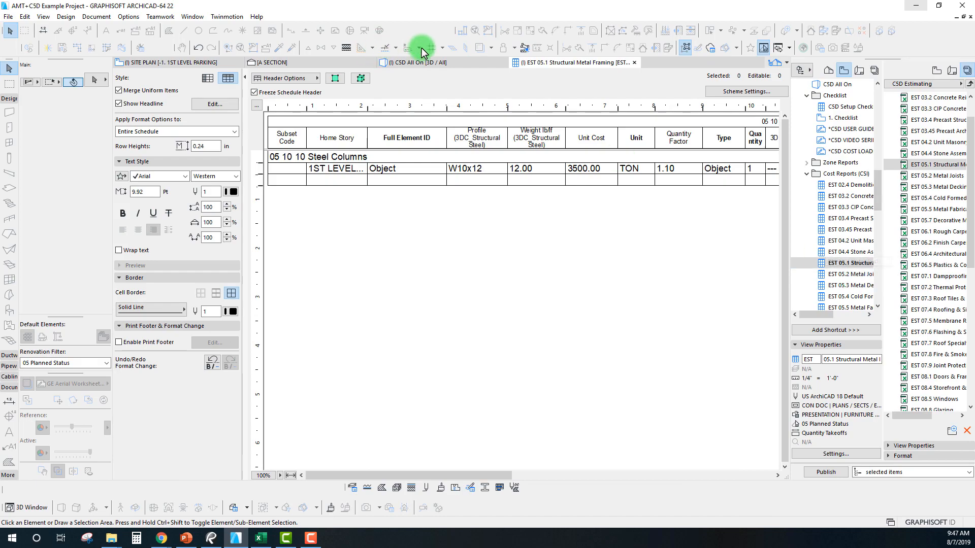
{"action": "left_click", "coordinate": [414, 62]}
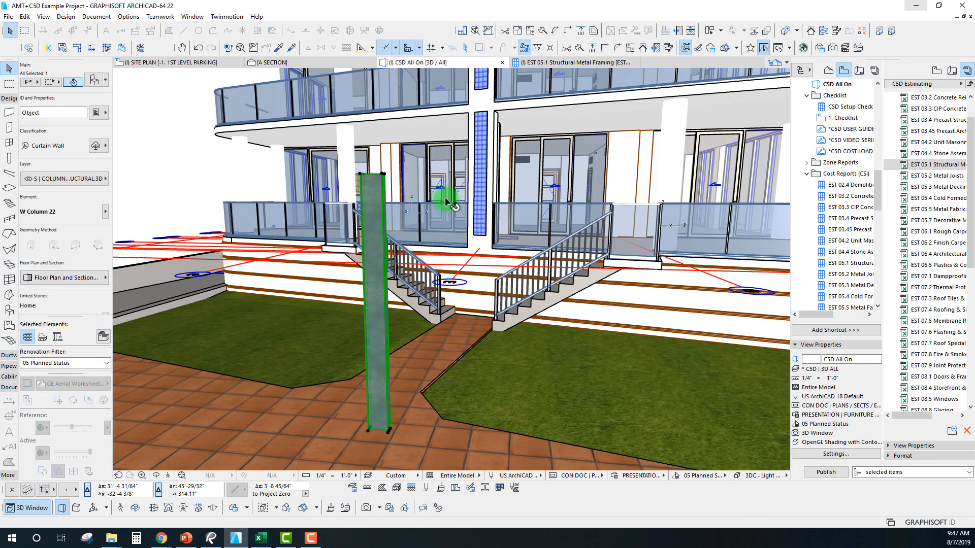
{"action": "scroll", "coordinate": [447, 202], "scroll_direction": "down", "scroll_amount": 10}
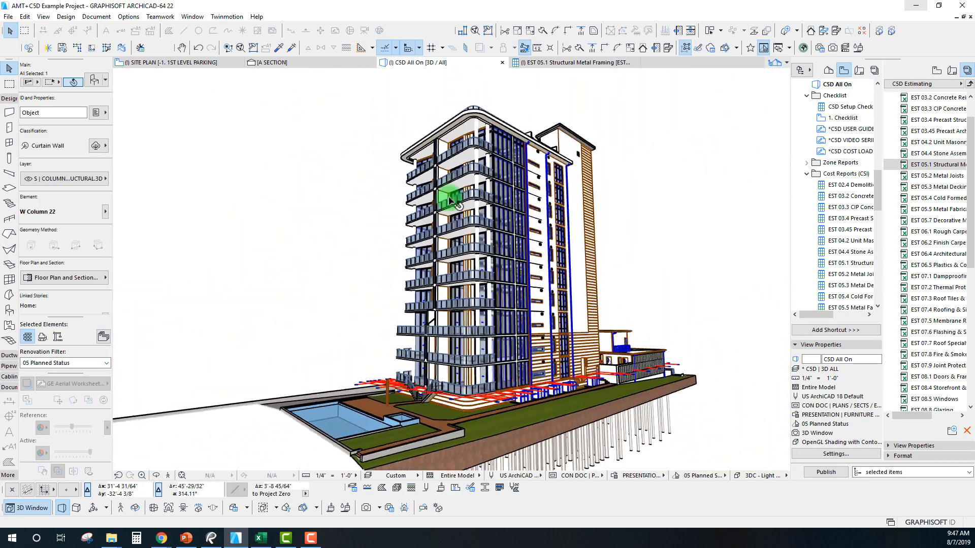
{"action": "scroll", "coordinate": [447, 201], "scroll_direction": "down", "scroll_amount": 3}
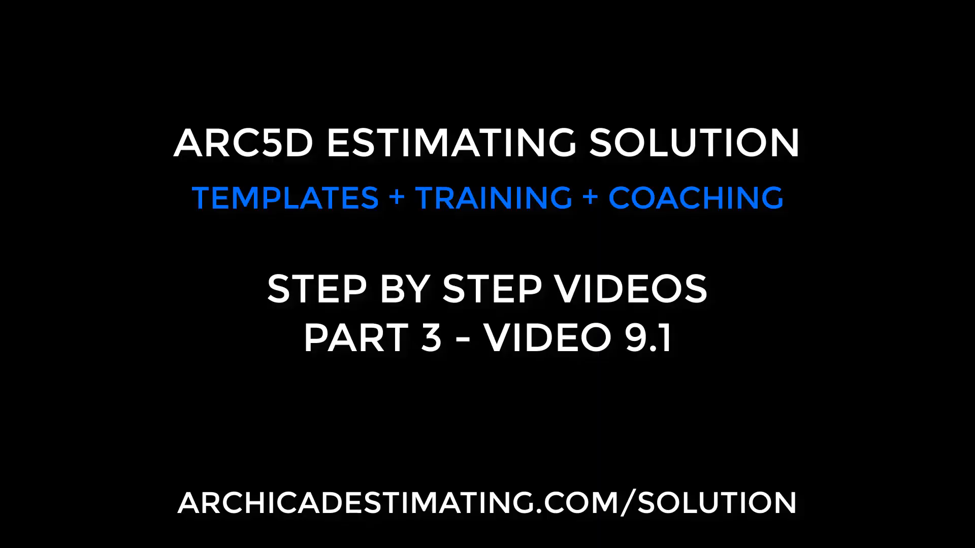